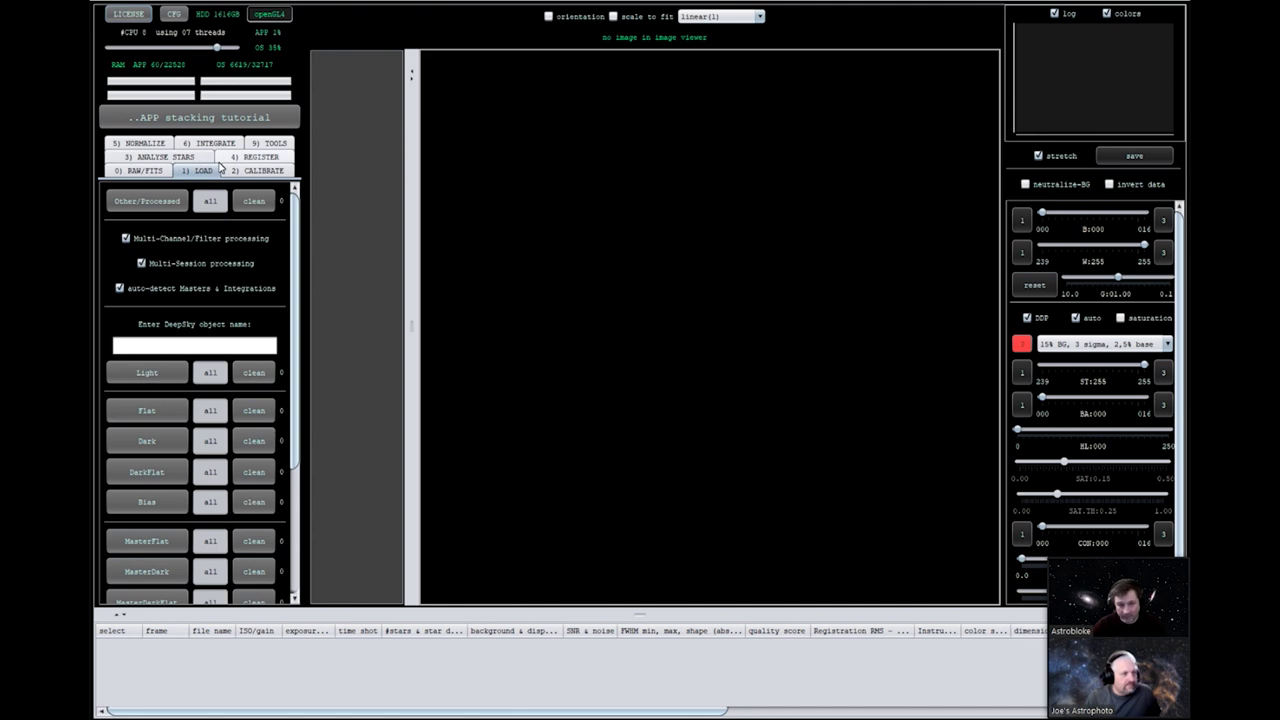
Keep the debayer settings at Bayer pattern 'supported' with the Adaptive Airy Disc algorithm.
click(147, 173)
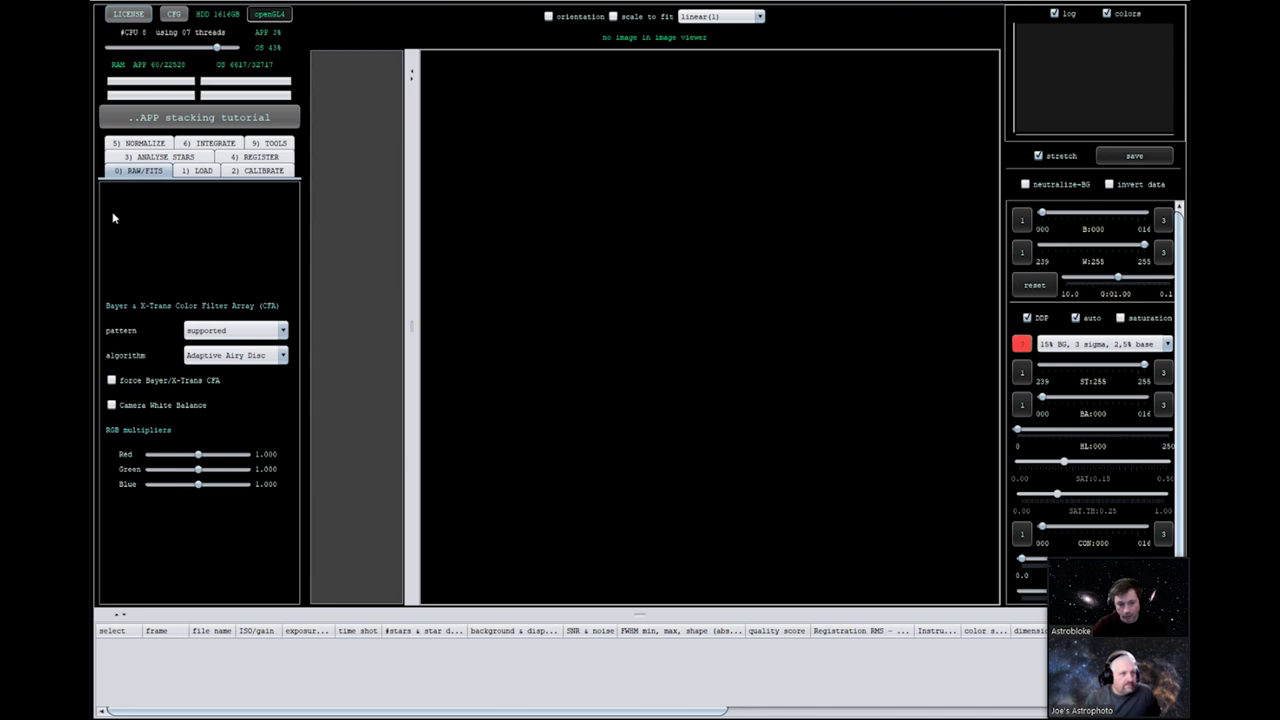
click(260, 327)
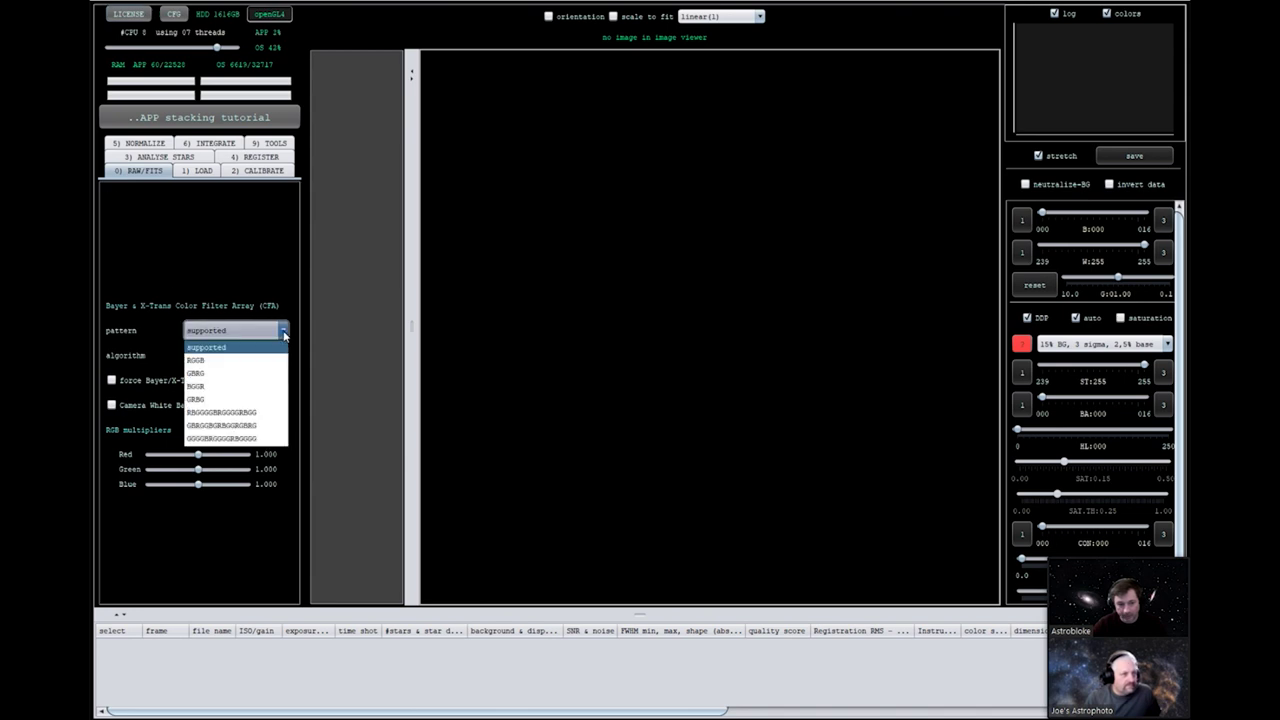
click(223, 332)
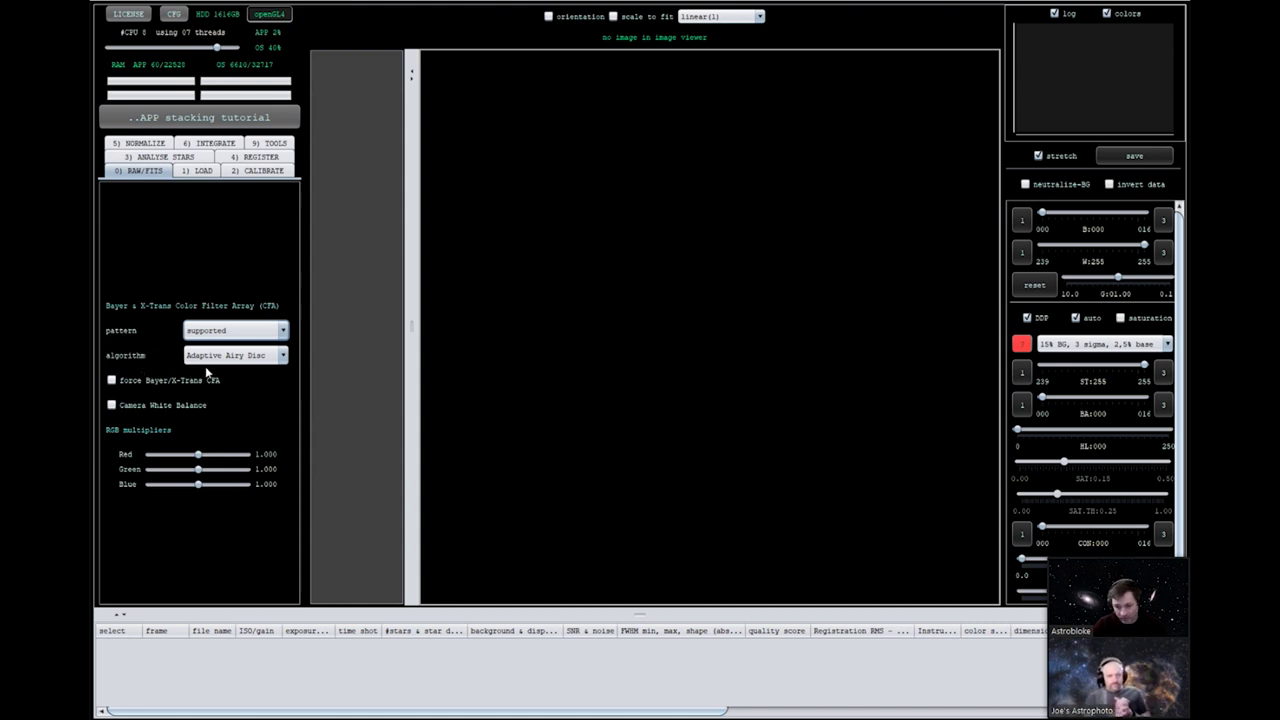
click(281, 357)
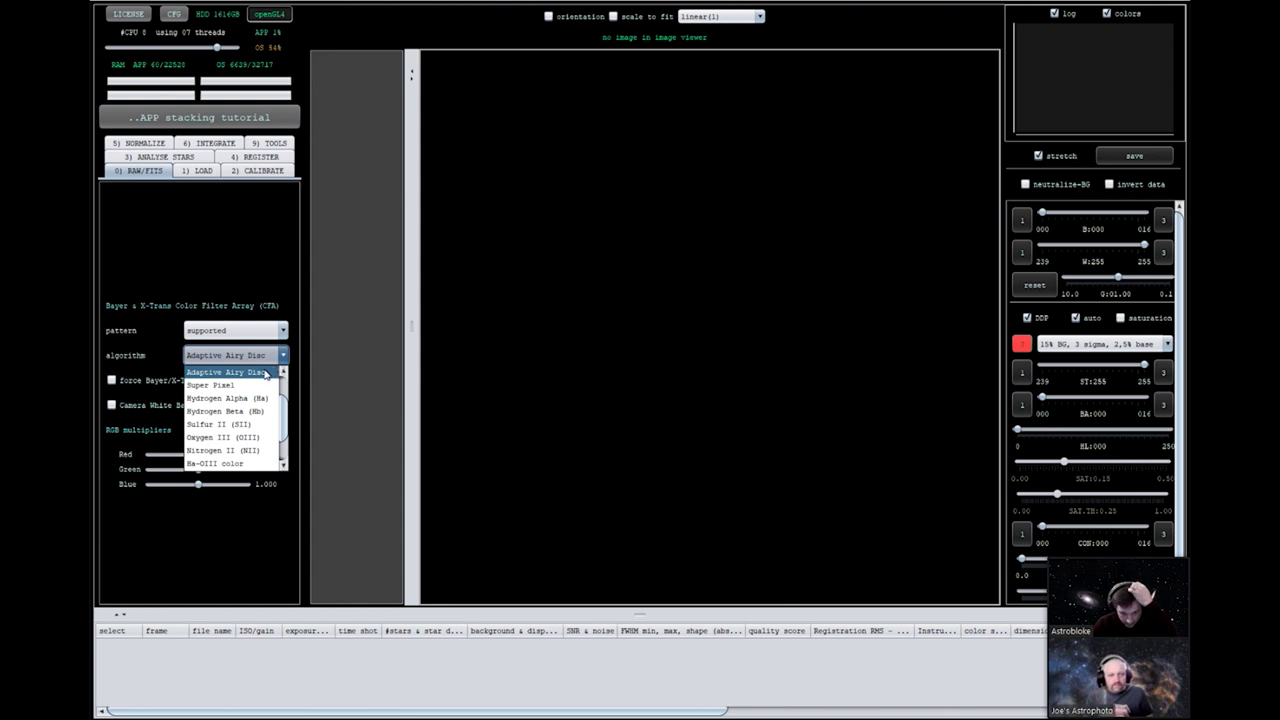
scroll(231, 467, down, 1)
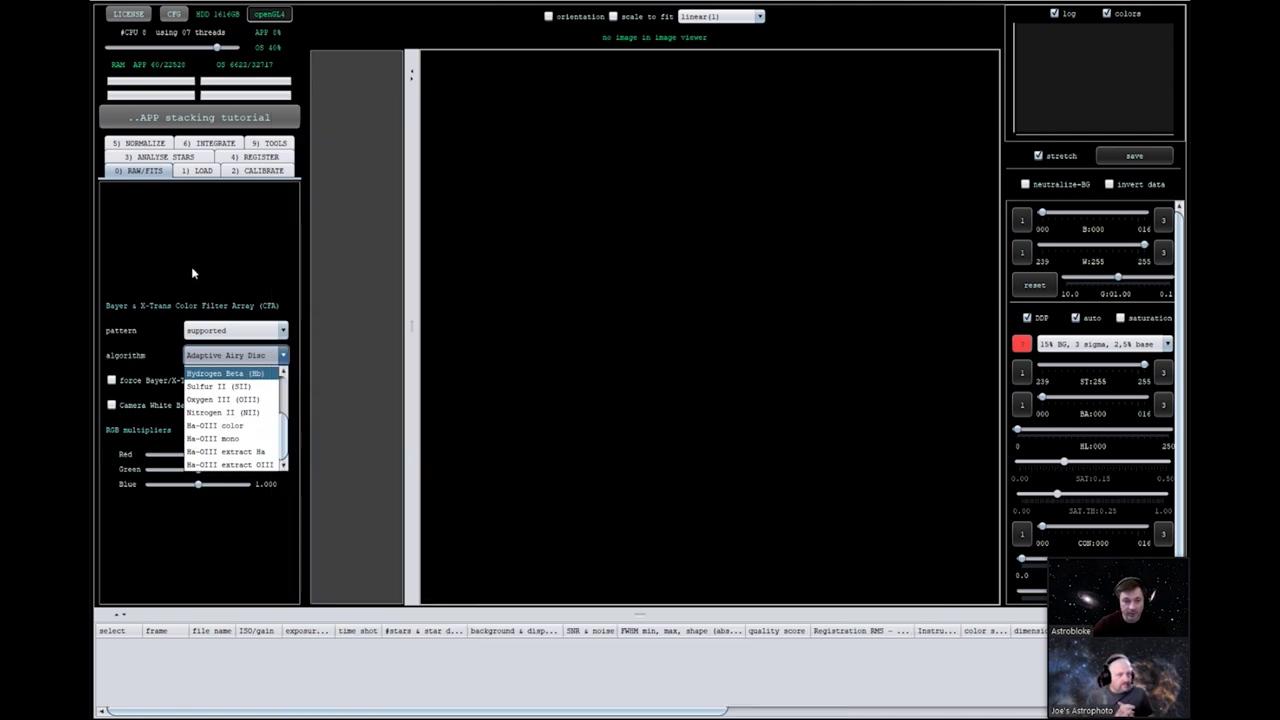
click(196, 270)
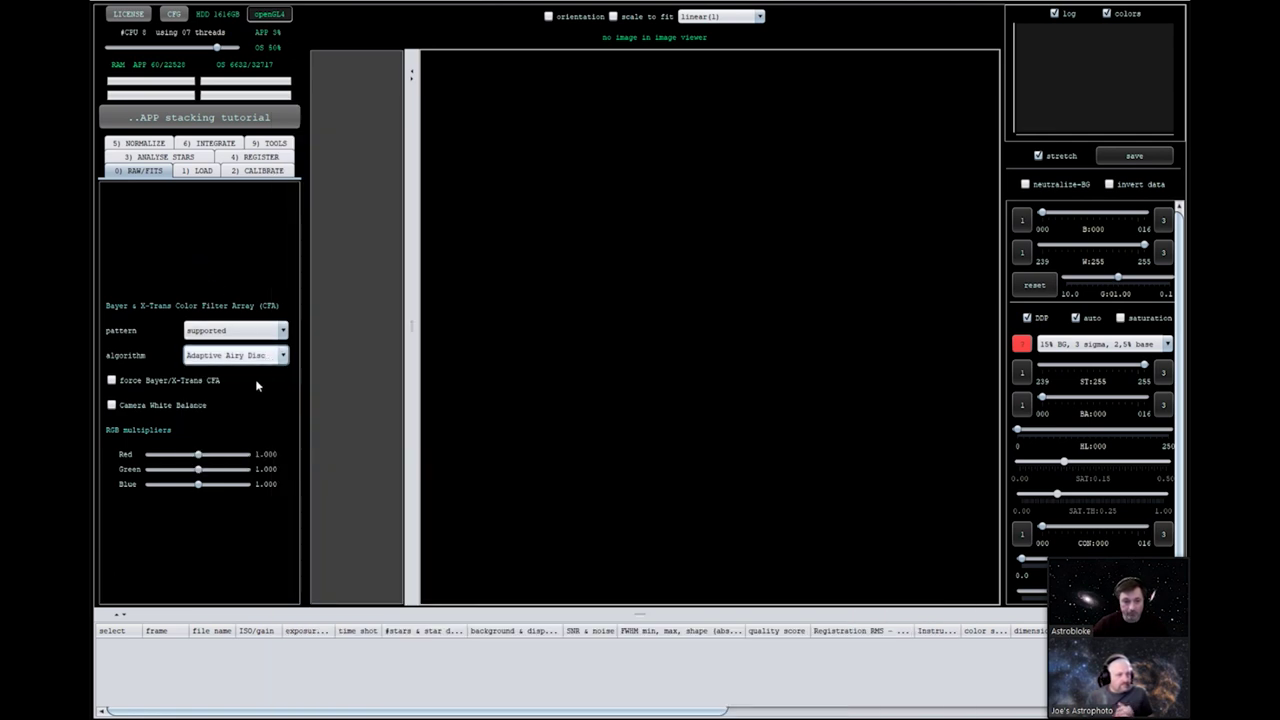
Disable multi-session processing and enter Monkeyhead nebula as the deep-sky object name.
click(204, 174)
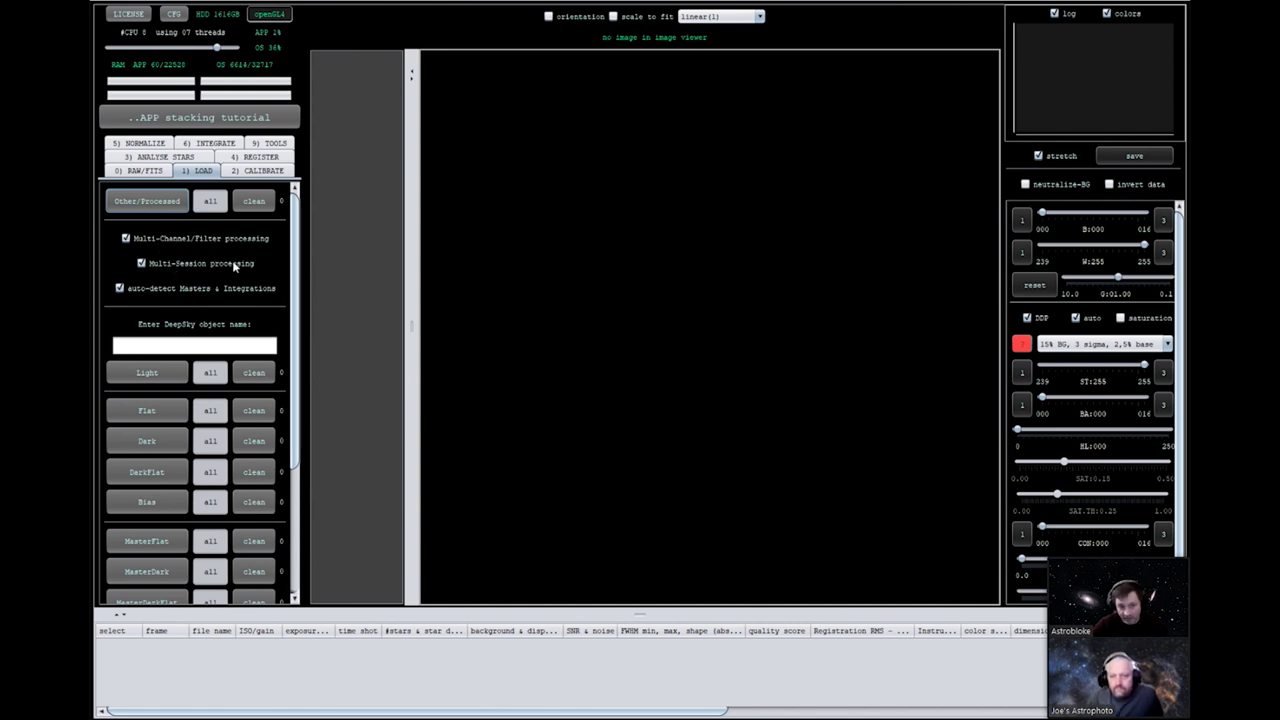
click(142, 264)
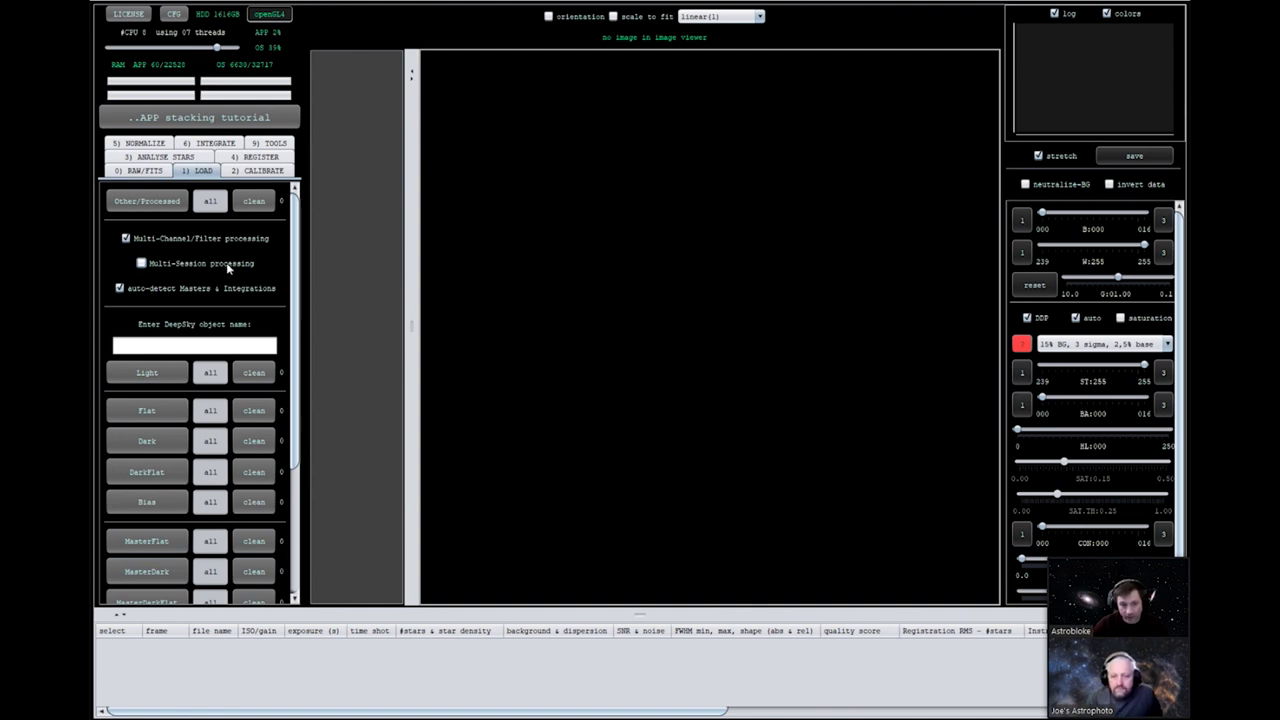
mouse_move(196, 266)
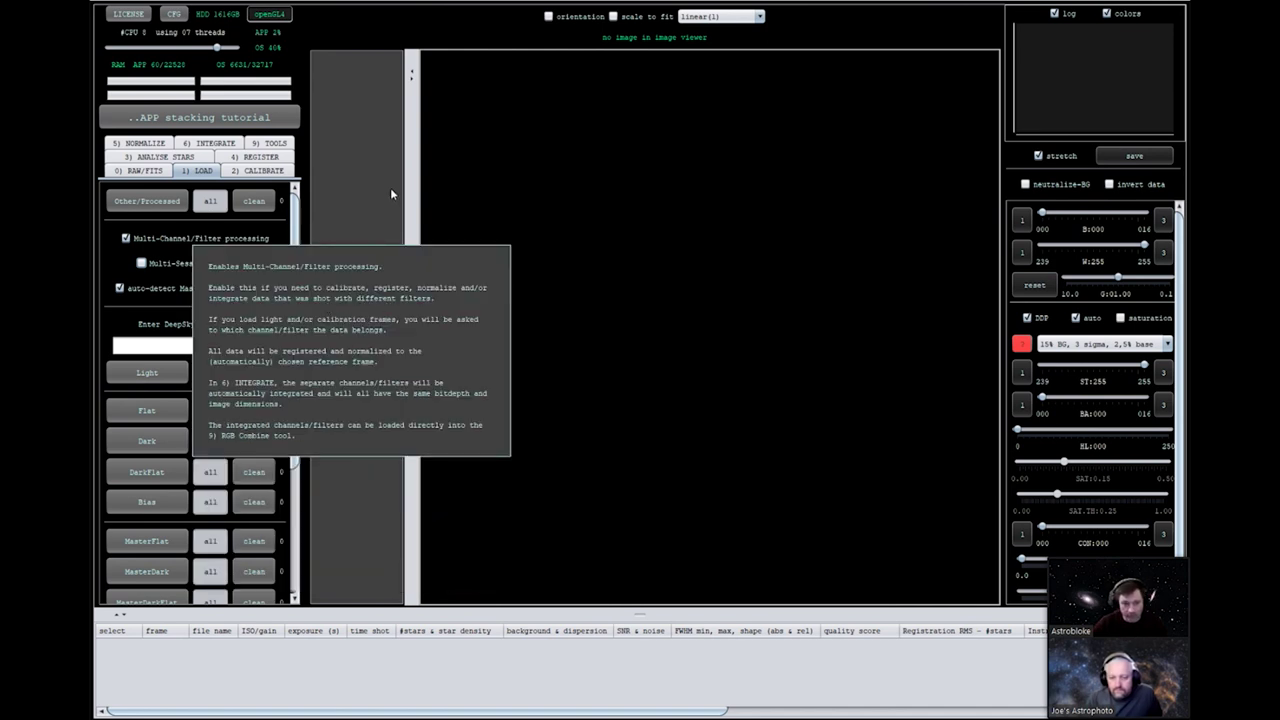
click(146, 347)
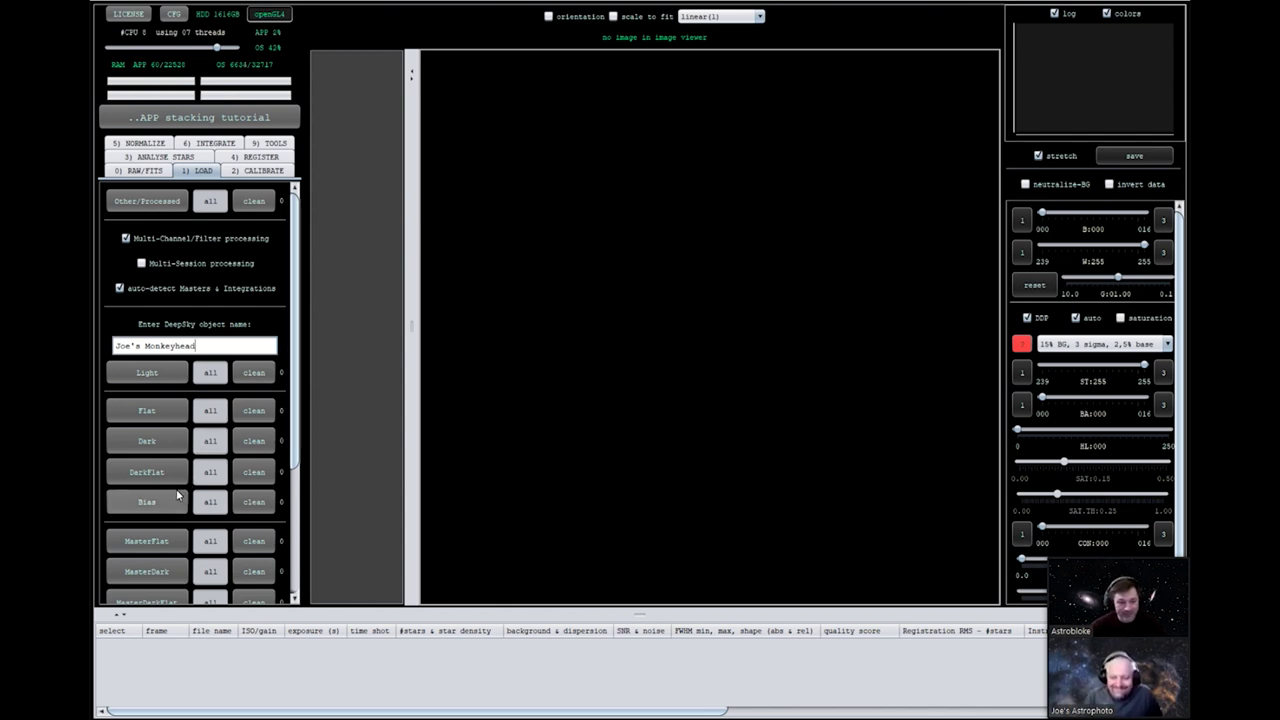
scroll(160, 472, down, 3)
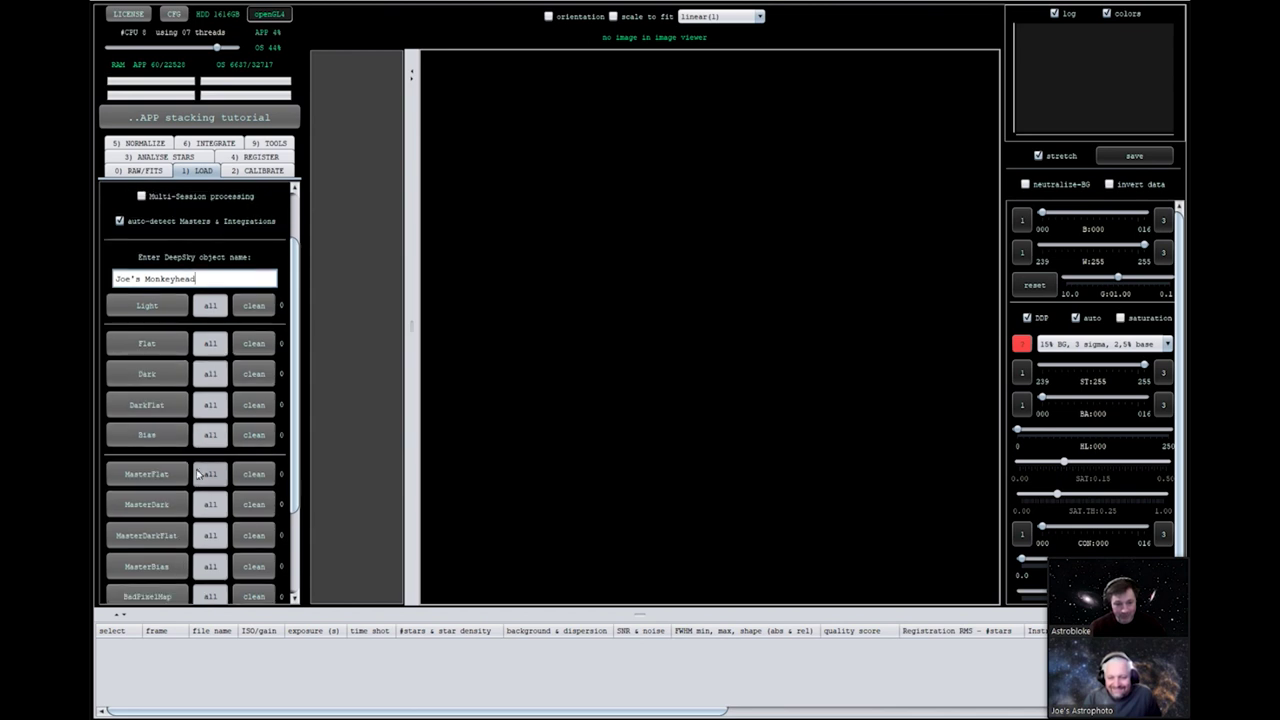
click(156, 315)
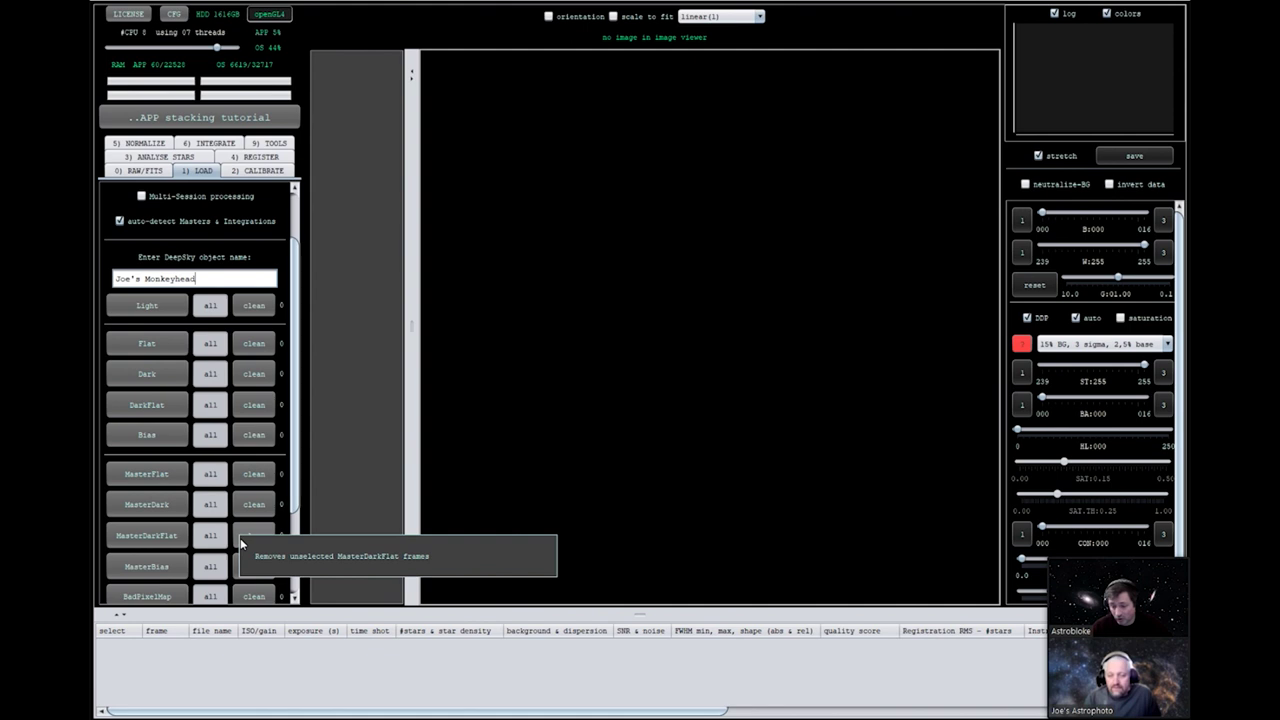
Load all 34 light frames from the tutorial folder, assigning channels from their FILTER headers.
click(147, 306)
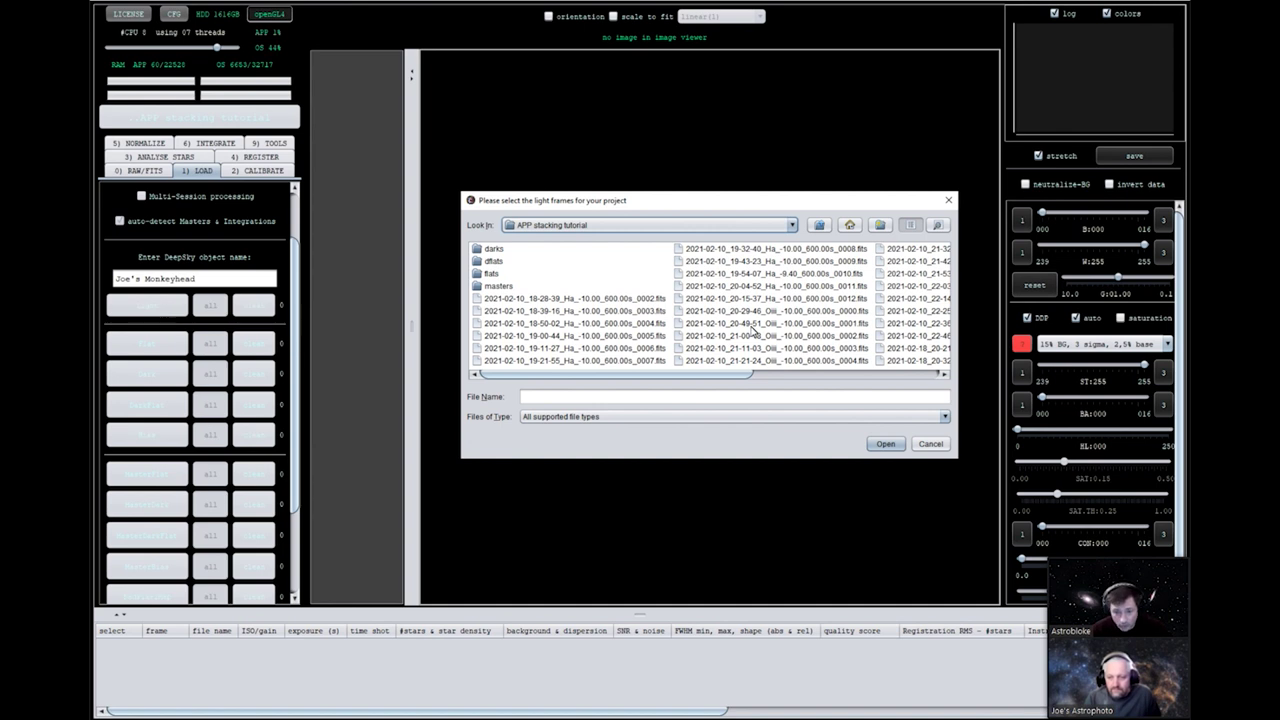
scroll(760, 335, down, 1)
scroll(705, 345, up, 1)
click(573, 298)
scroll(675, 308, down, 2)
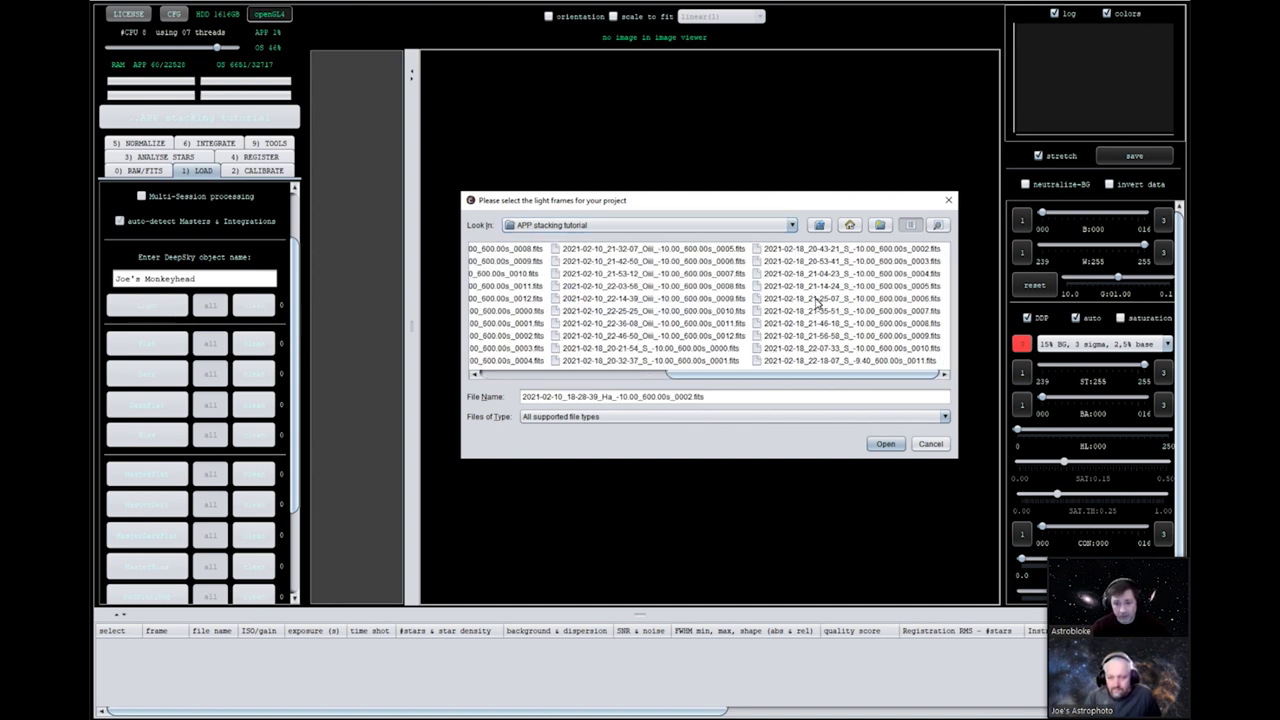
shift+click(852, 362)
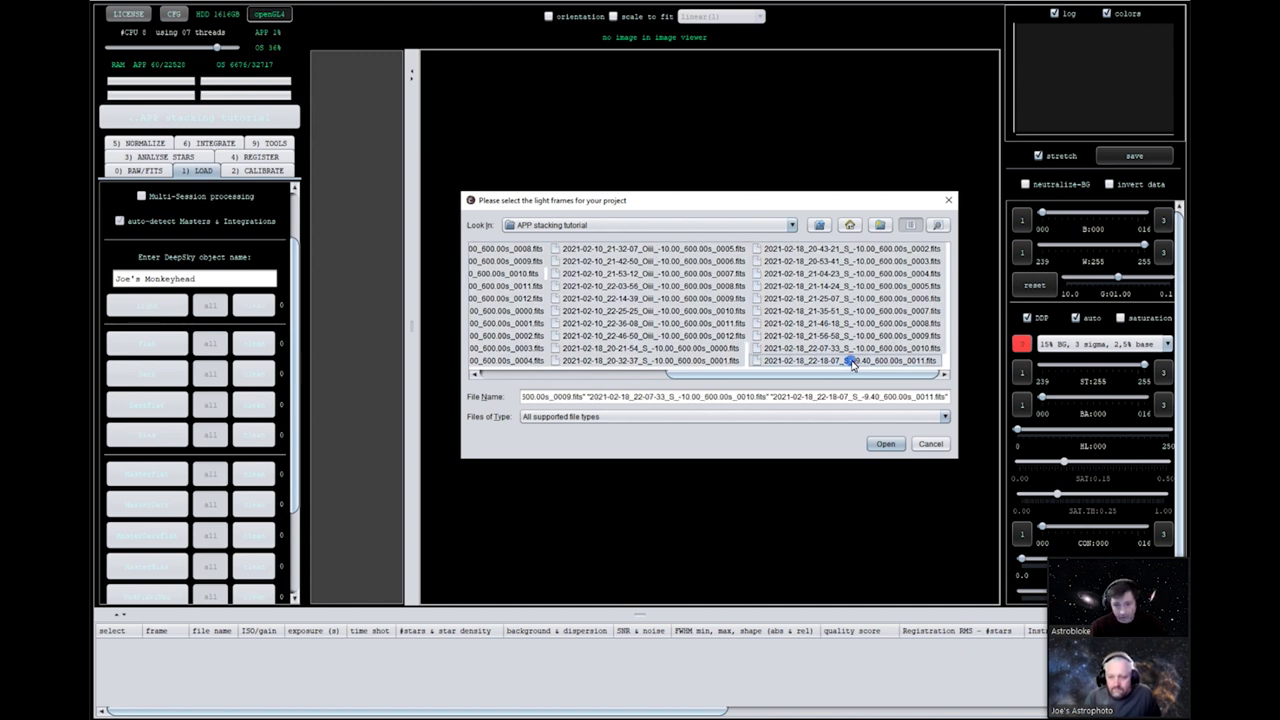
click(890, 446)
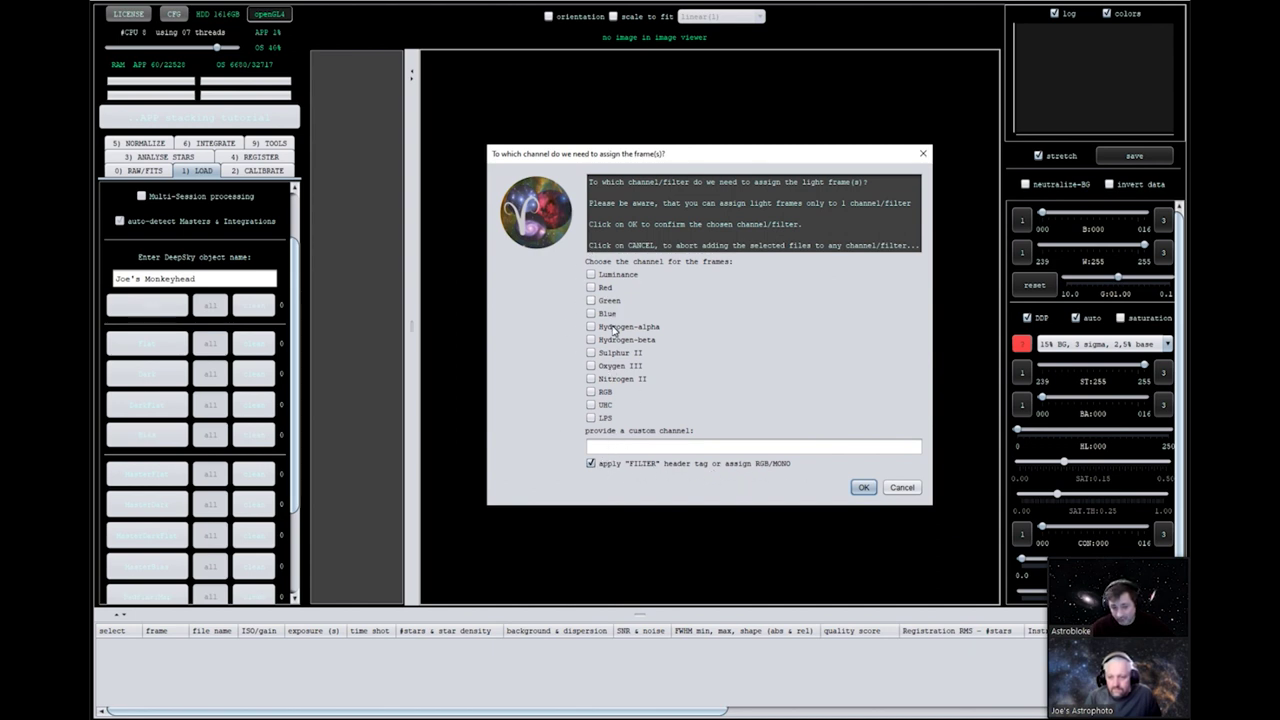
click(861, 490)
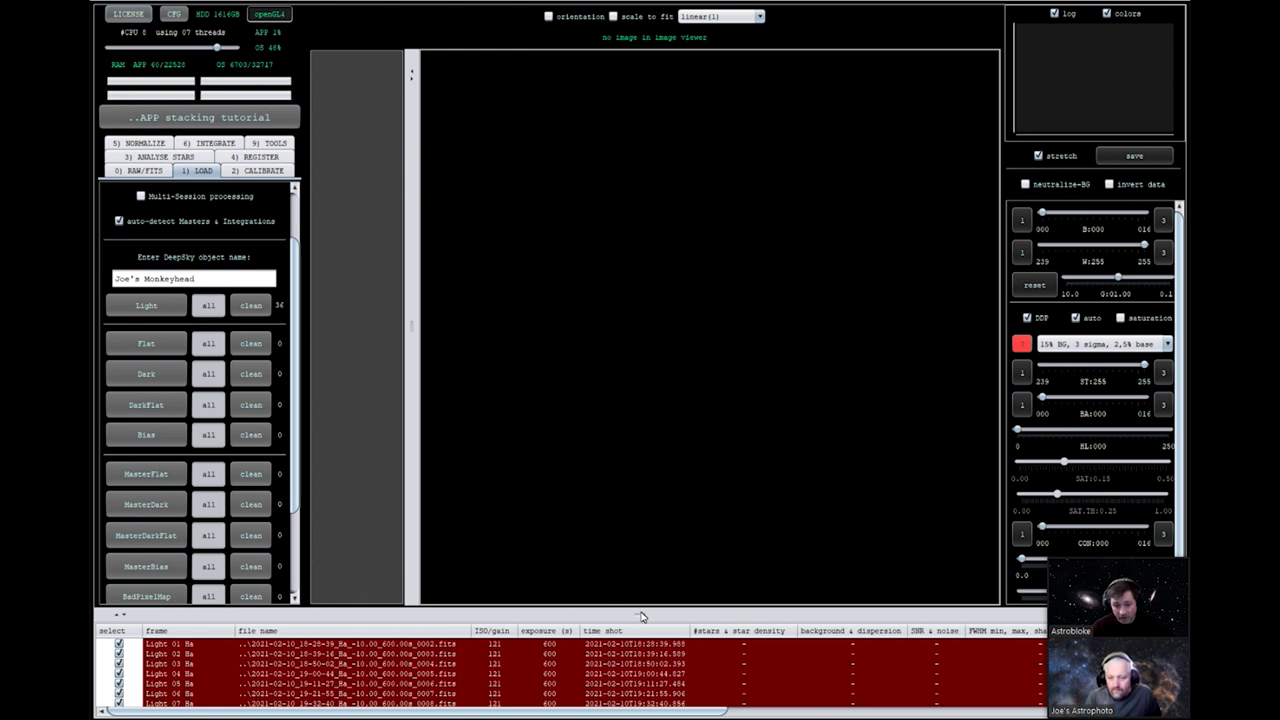
drag(641, 616, 650, 442)
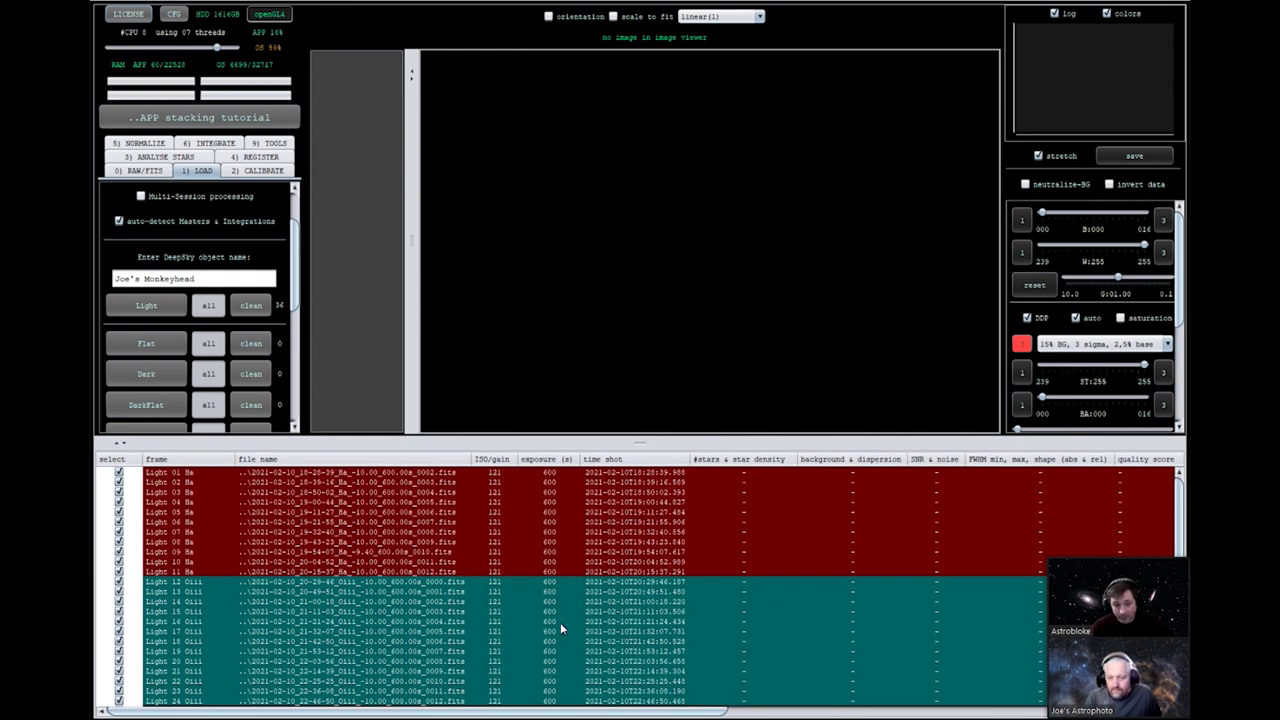
scroll(560, 627, down, 4)
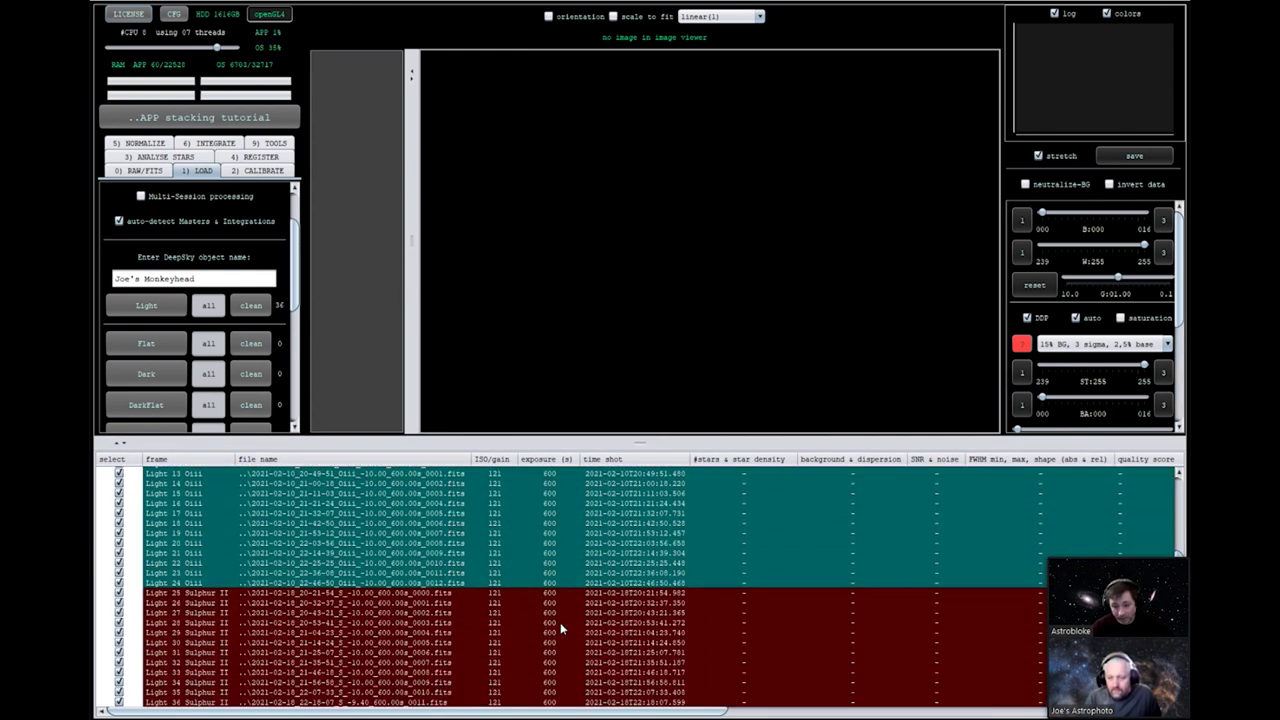
scroll(560, 622, up, 4)
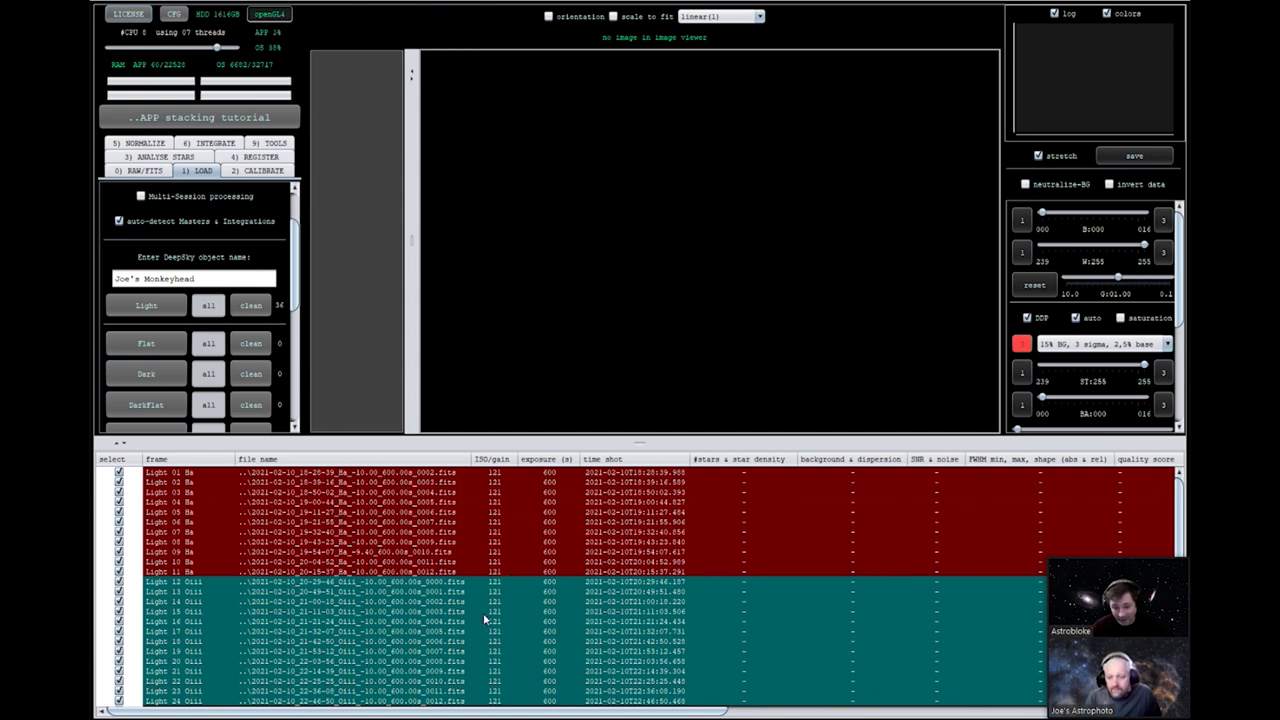
scroll(512, 659, down, 4)
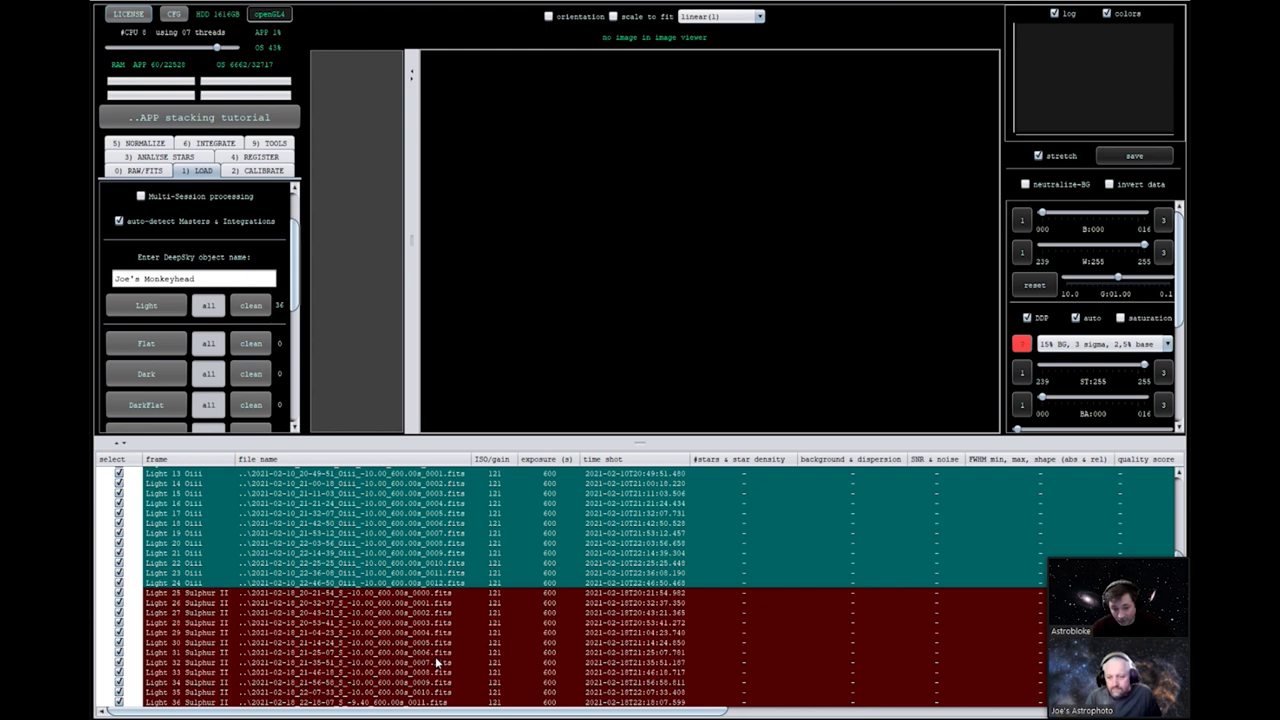
scroll(435, 656, up, 4)
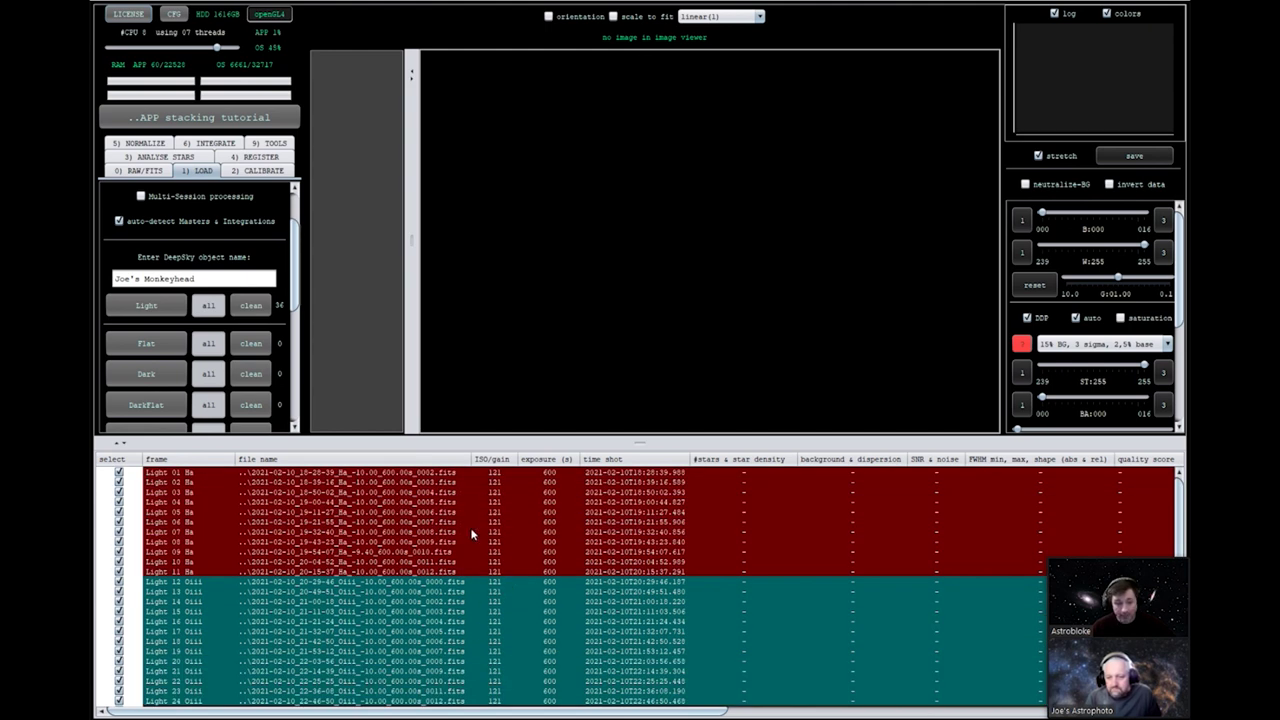
drag(640, 443, 676, 556)
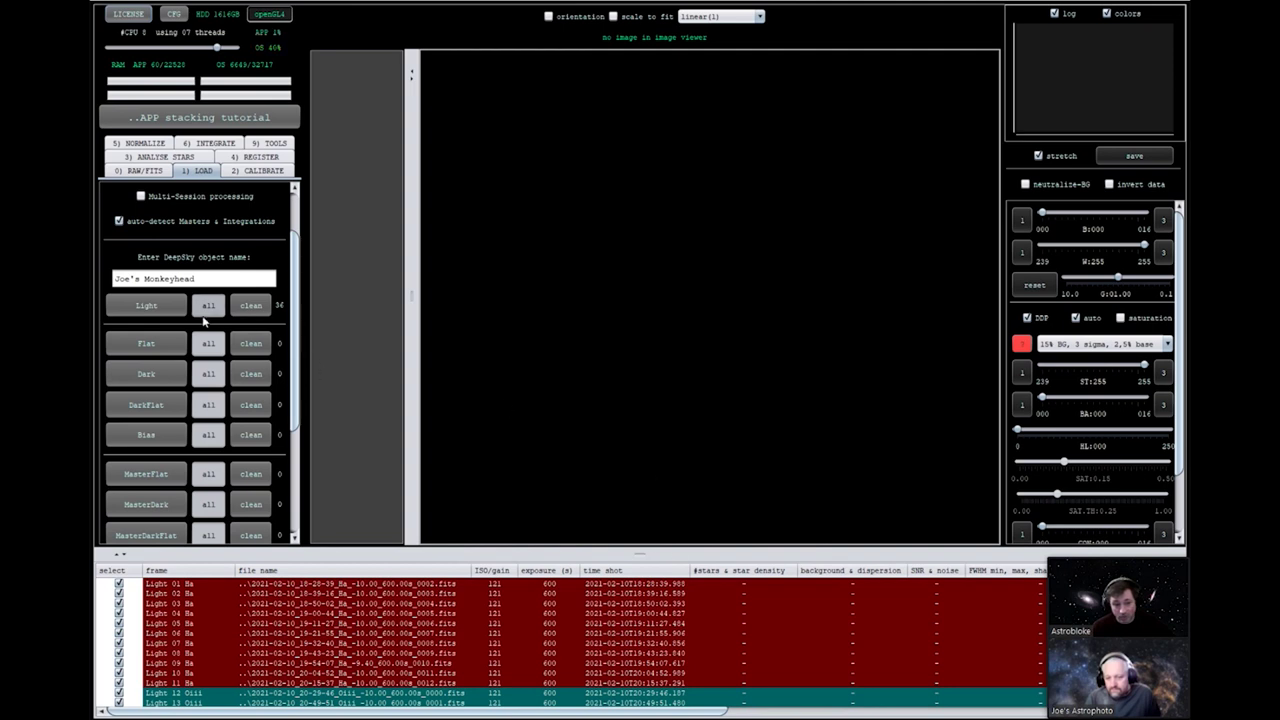
Start adding flats, checking the flats and dflats folders, then climb to the Astrophotography root.
click(146, 344)
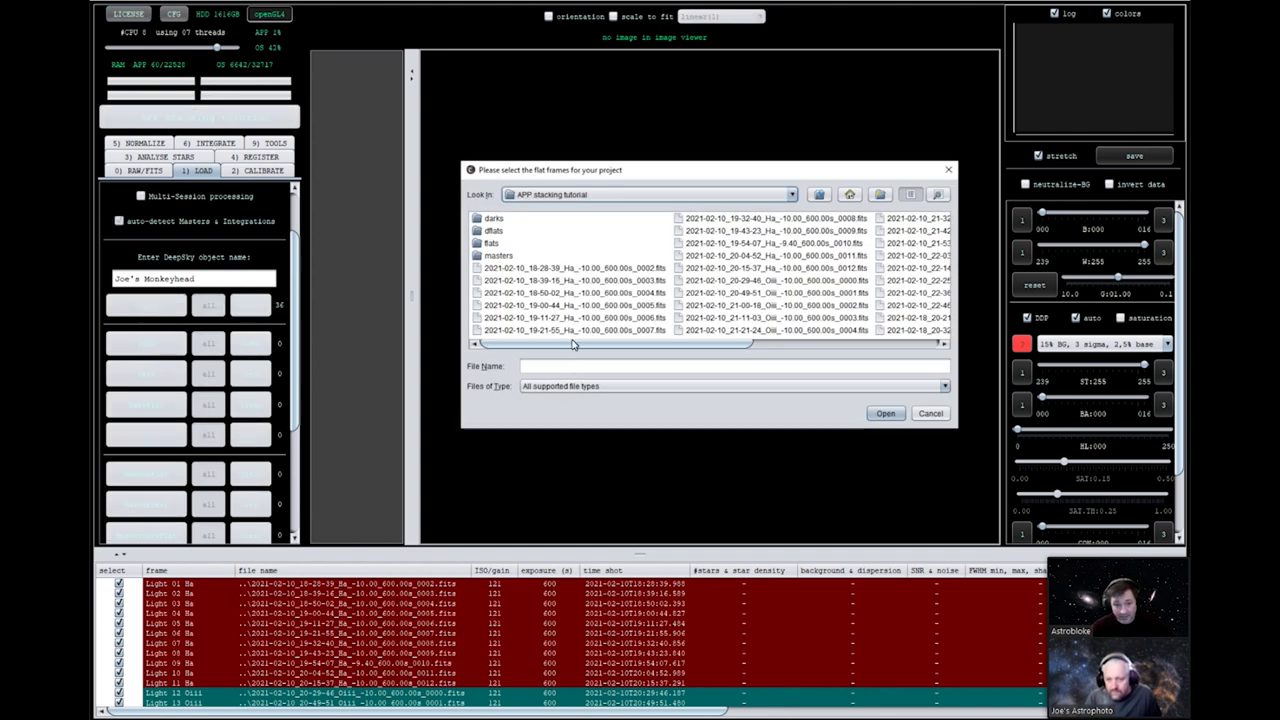
double_click(489, 243)
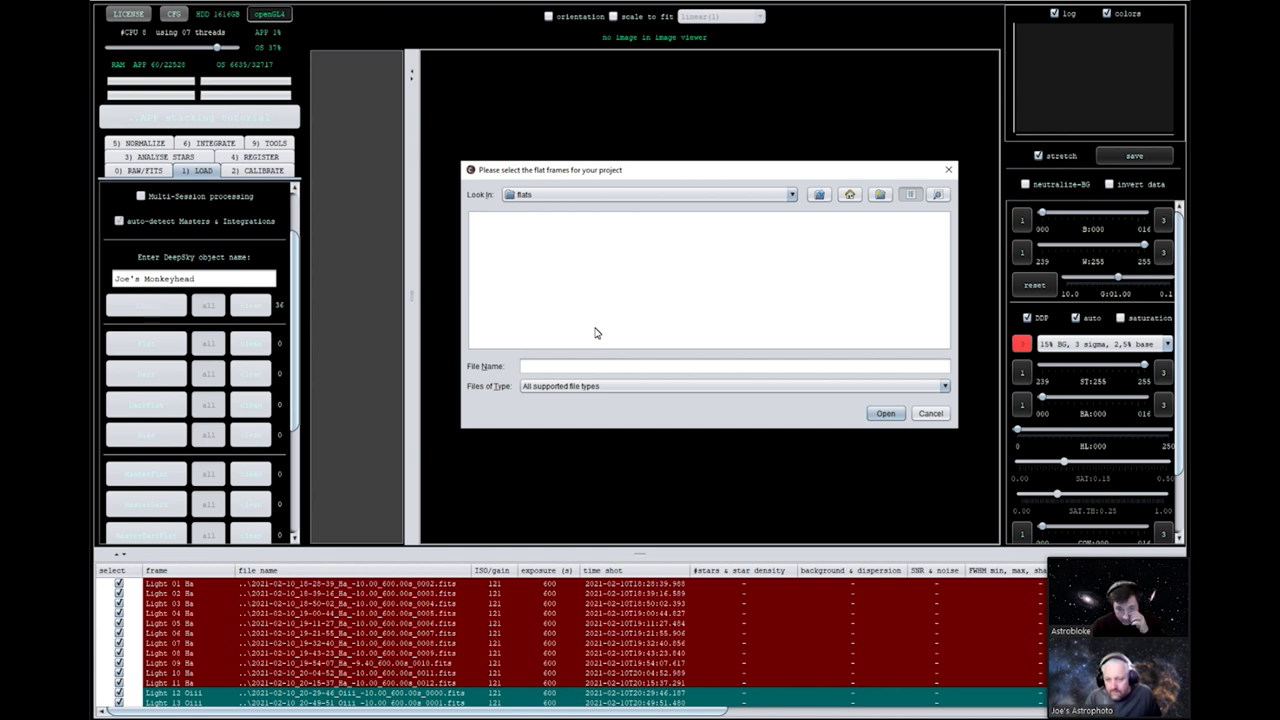
click(822, 196)
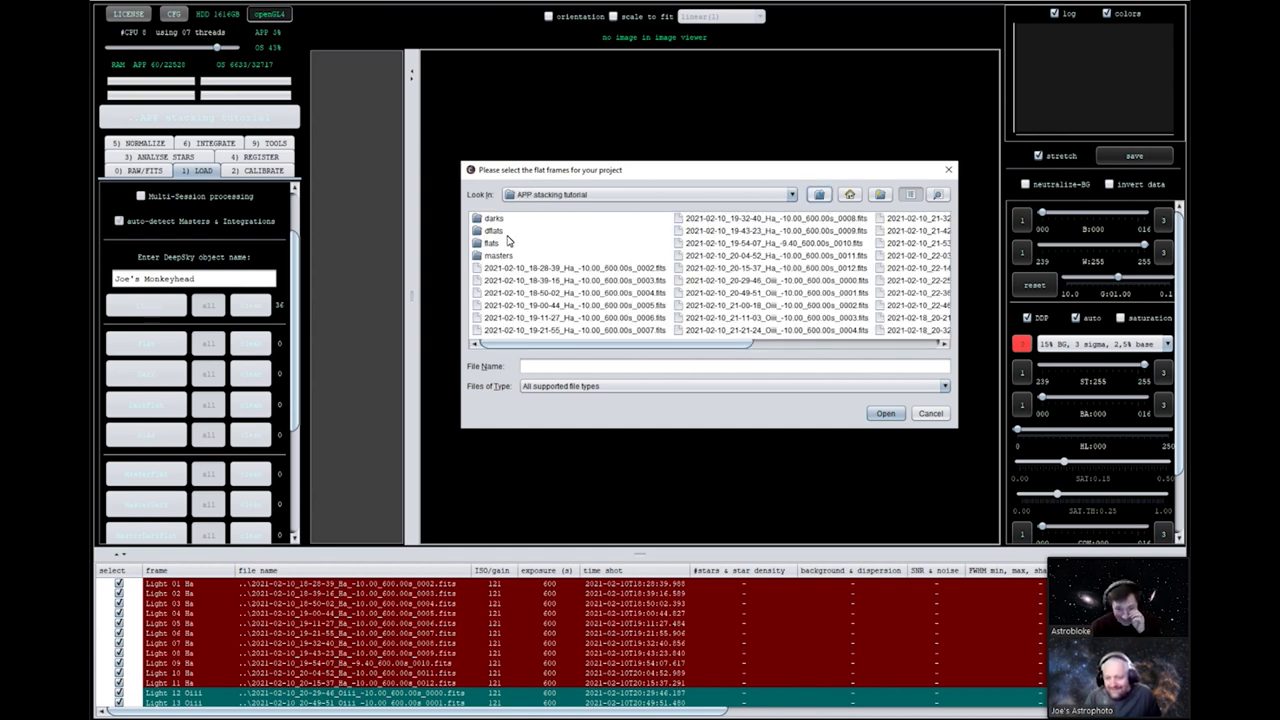
double_click(493, 232)
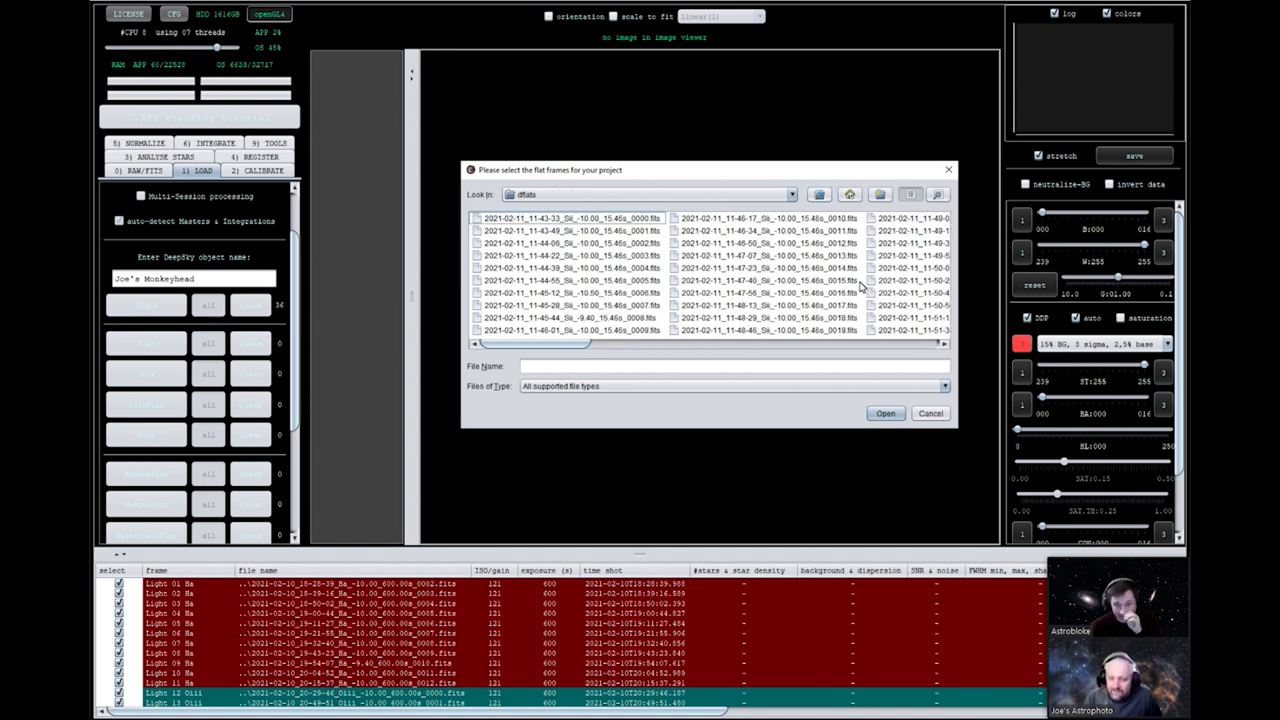
scroll(860, 286, right, 5)
scroll(860, 286, left, 5)
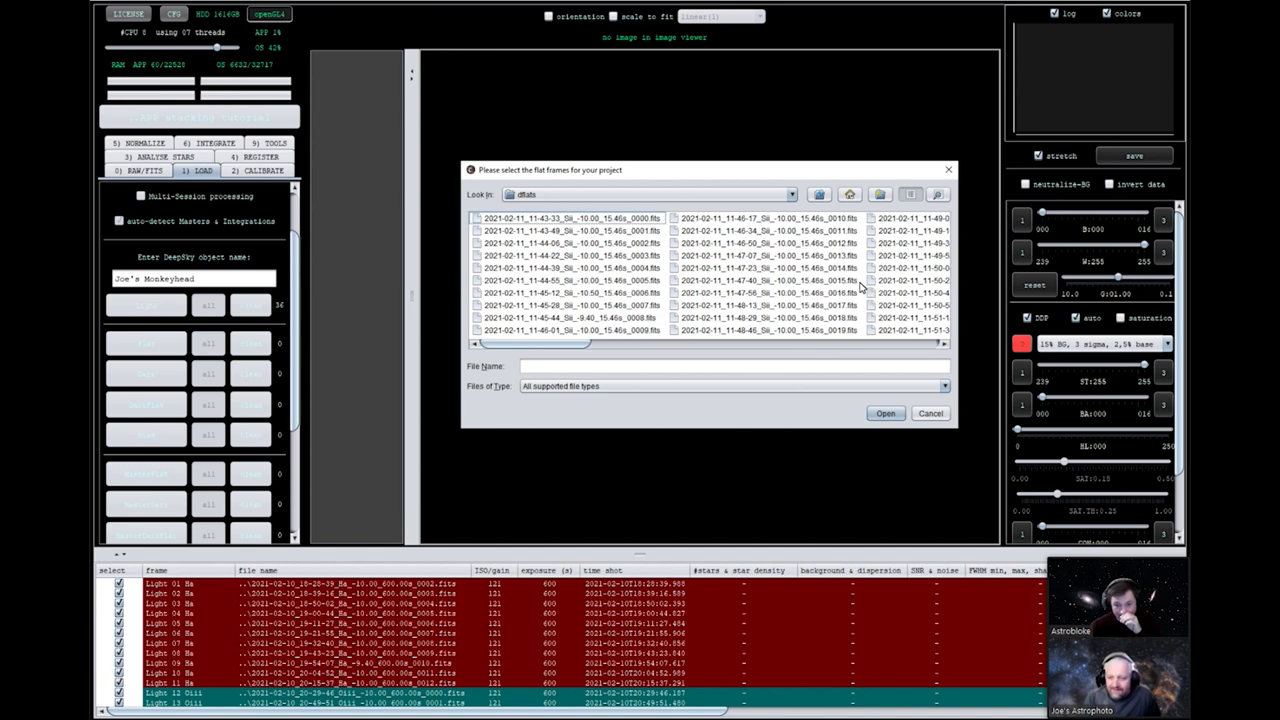
click(819, 194)
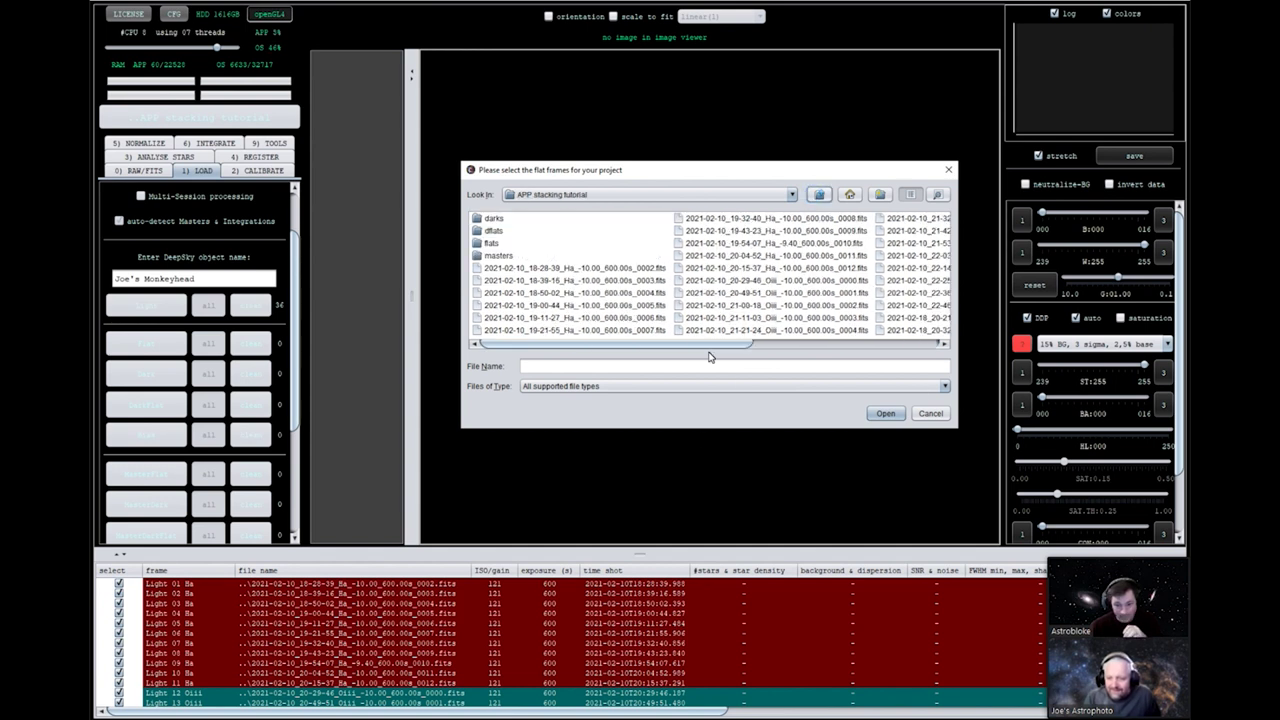
click(819, 194)
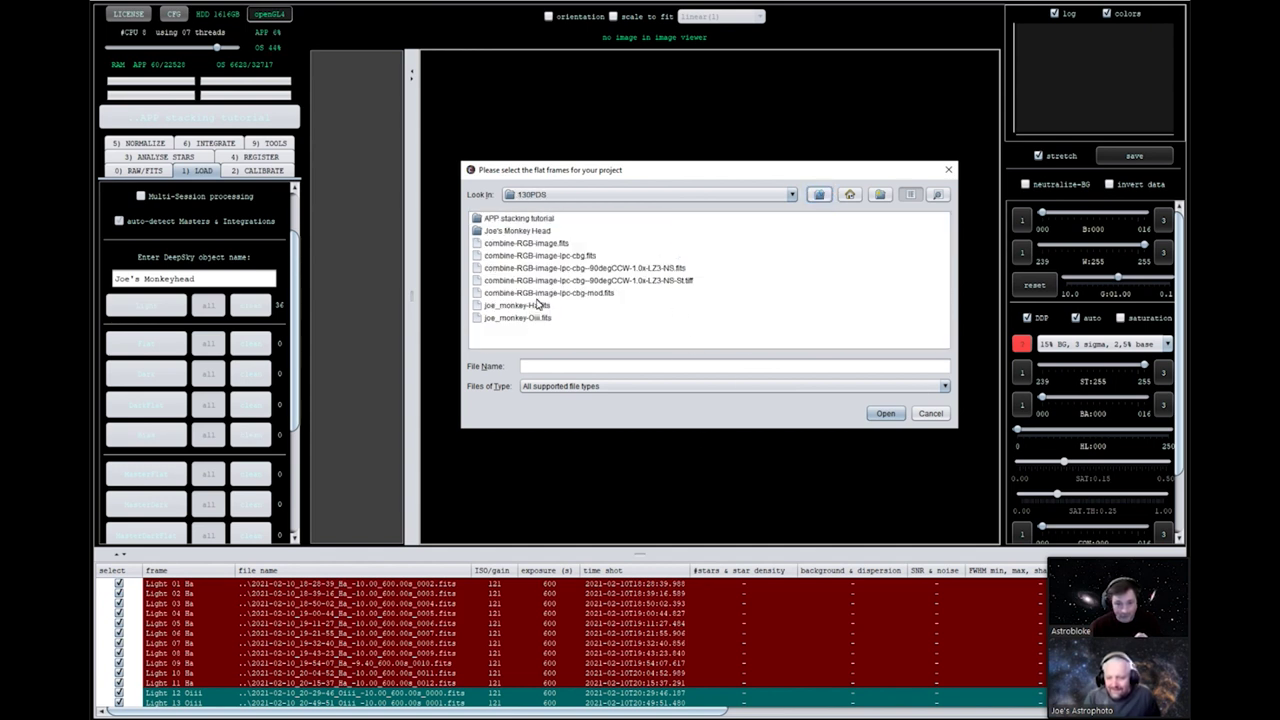
click(819, 194)
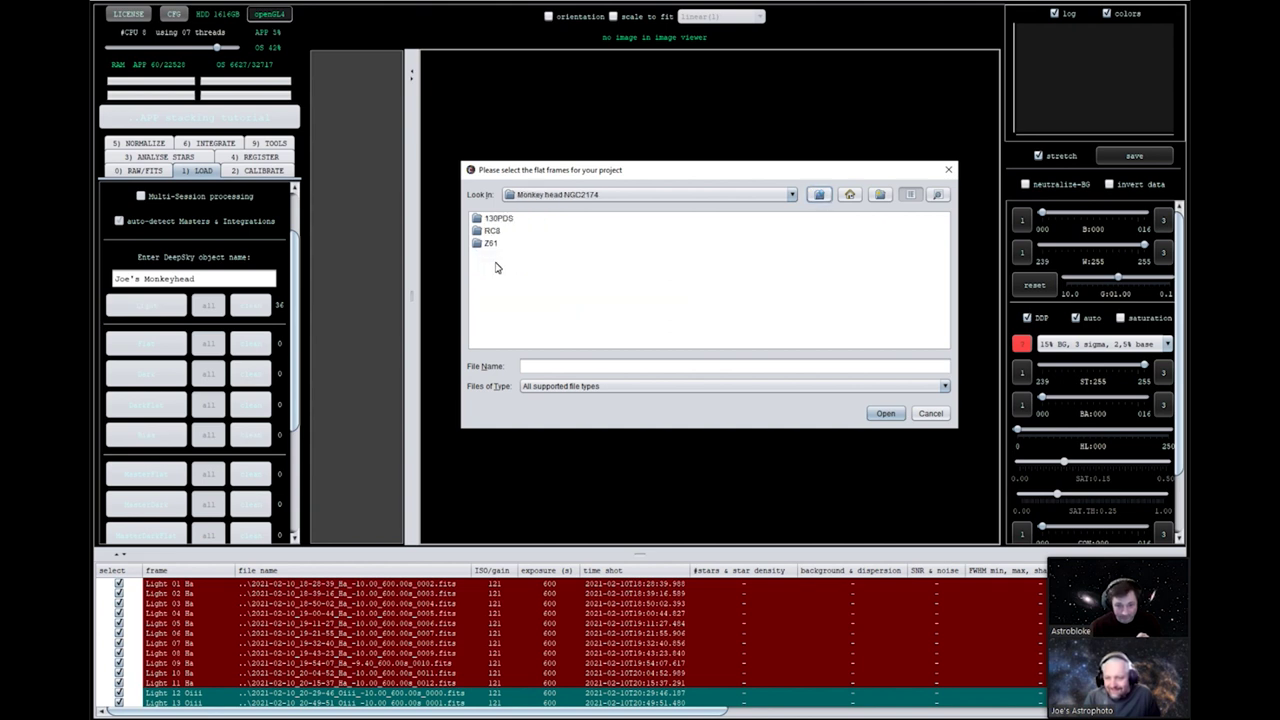
click(819, 194)
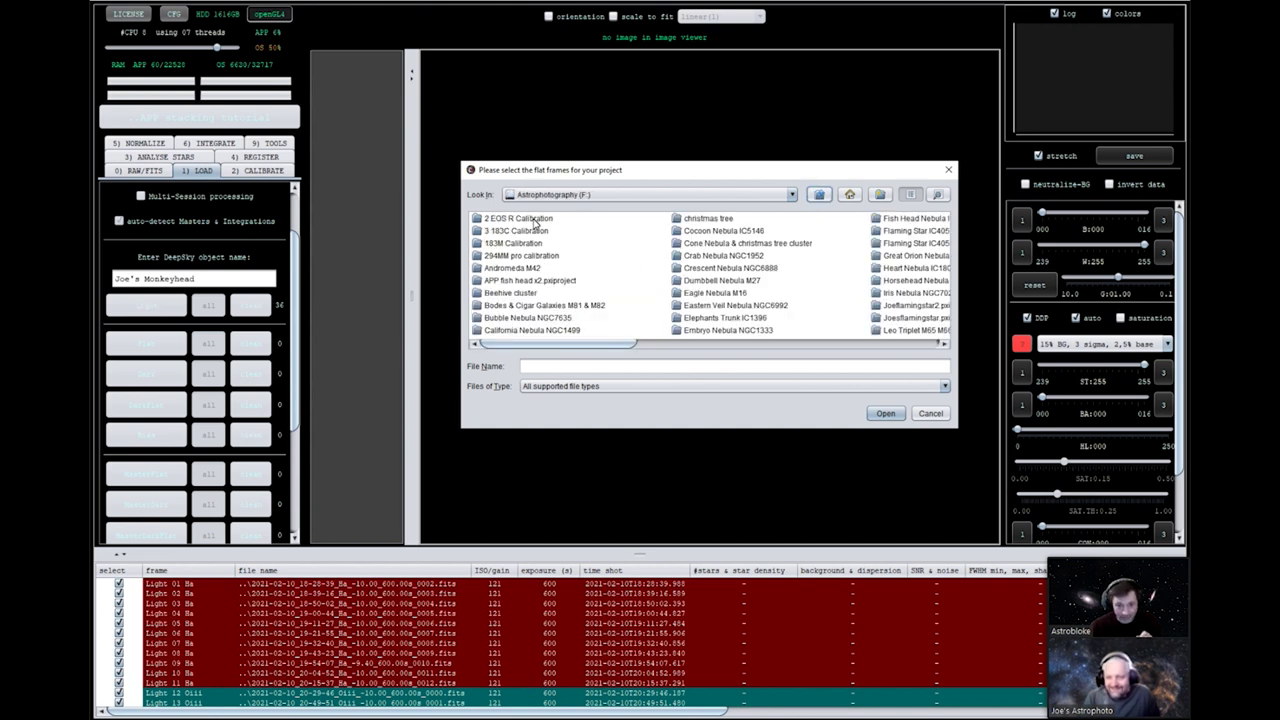
Load all 96 flats from 294MM pro calibration > FLAT 2x2 130PDS SHO using FILTER headers.
double_click(505, 257)
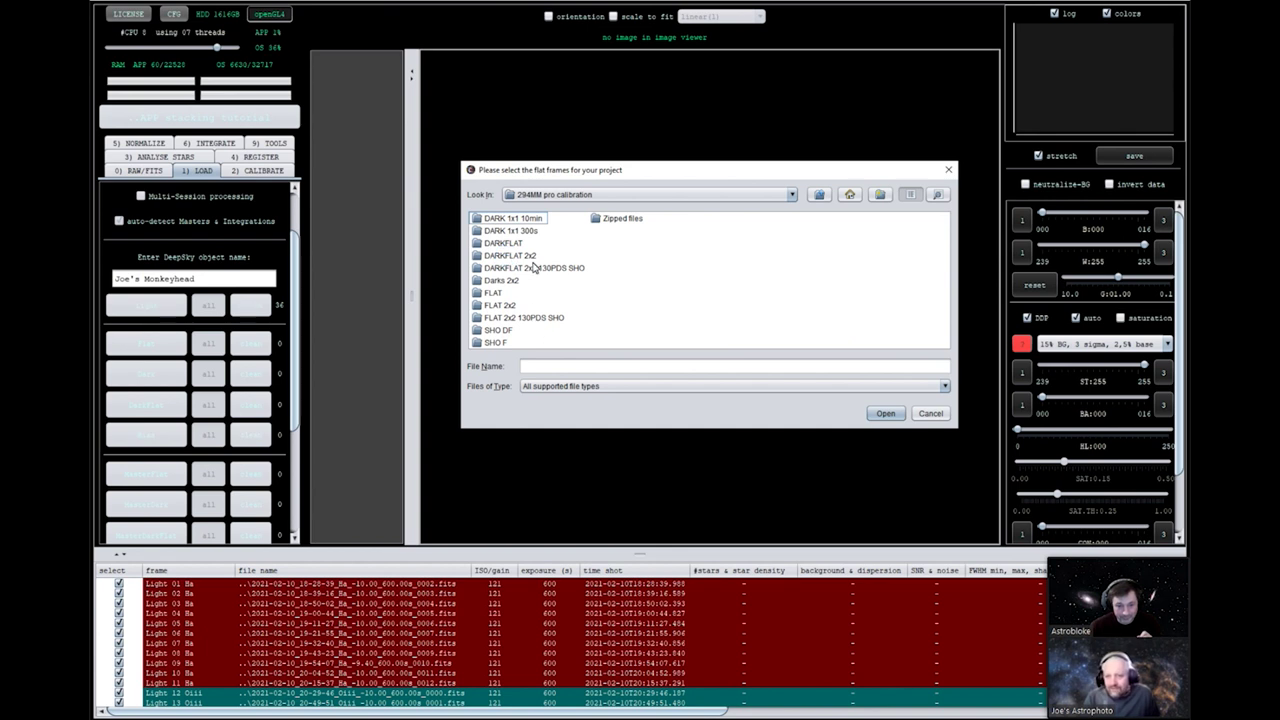
double_click(523, 317)
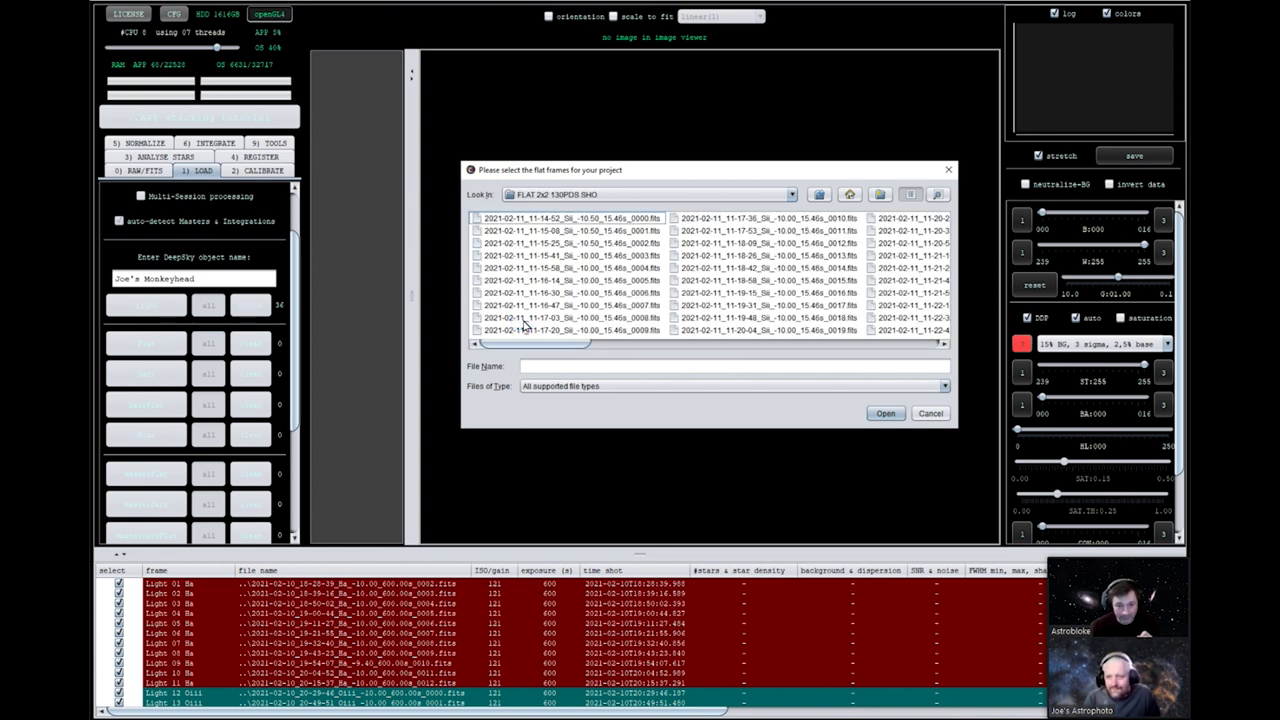
key(ctrl+a)
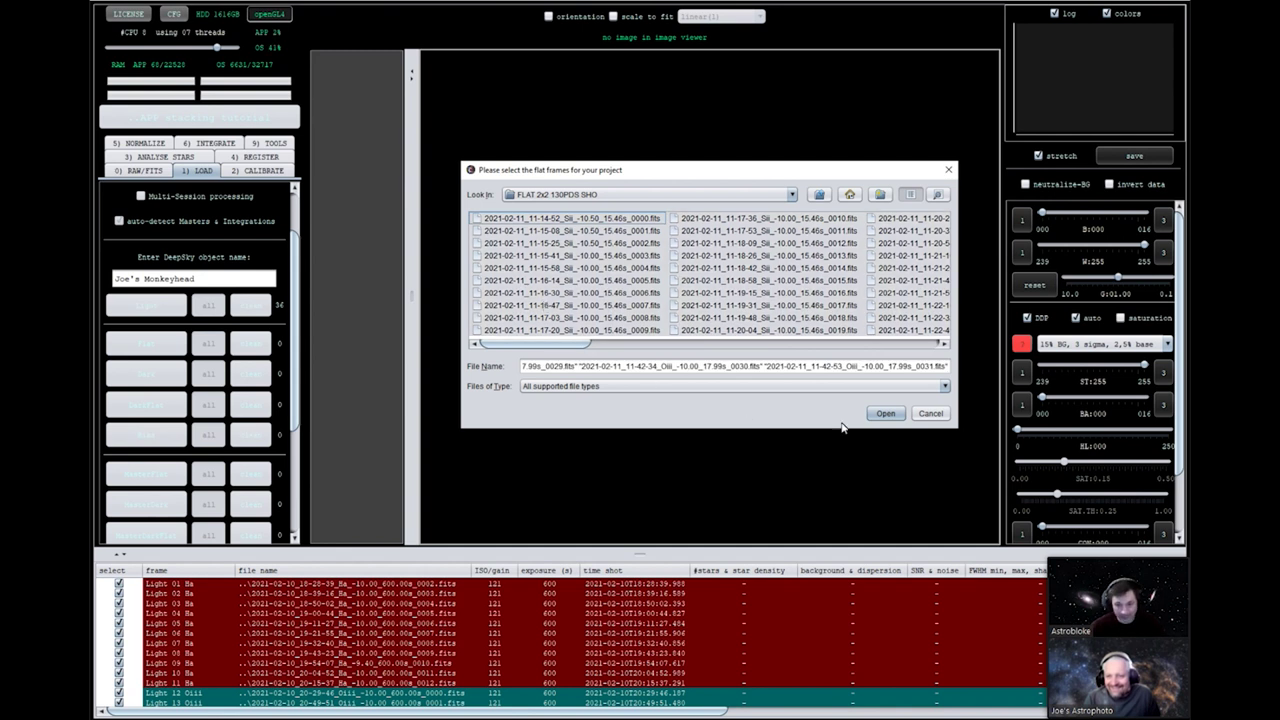
click(883, 413)
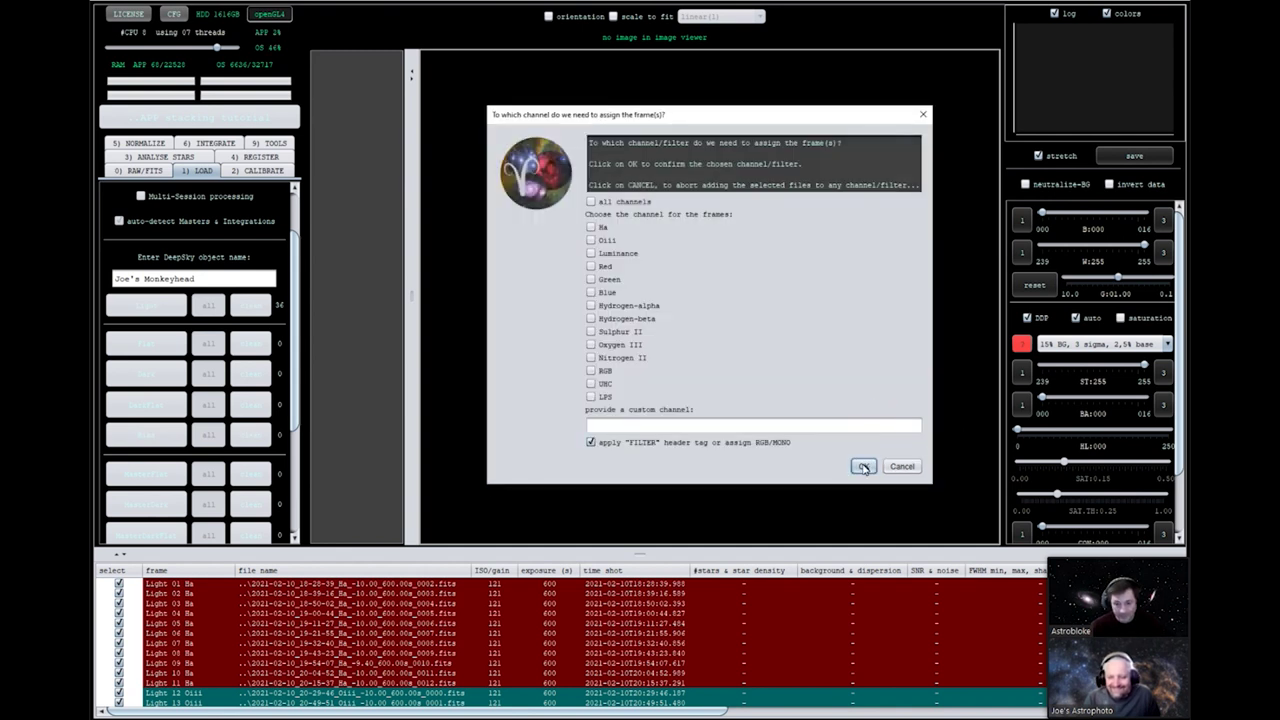
click(863, 465)
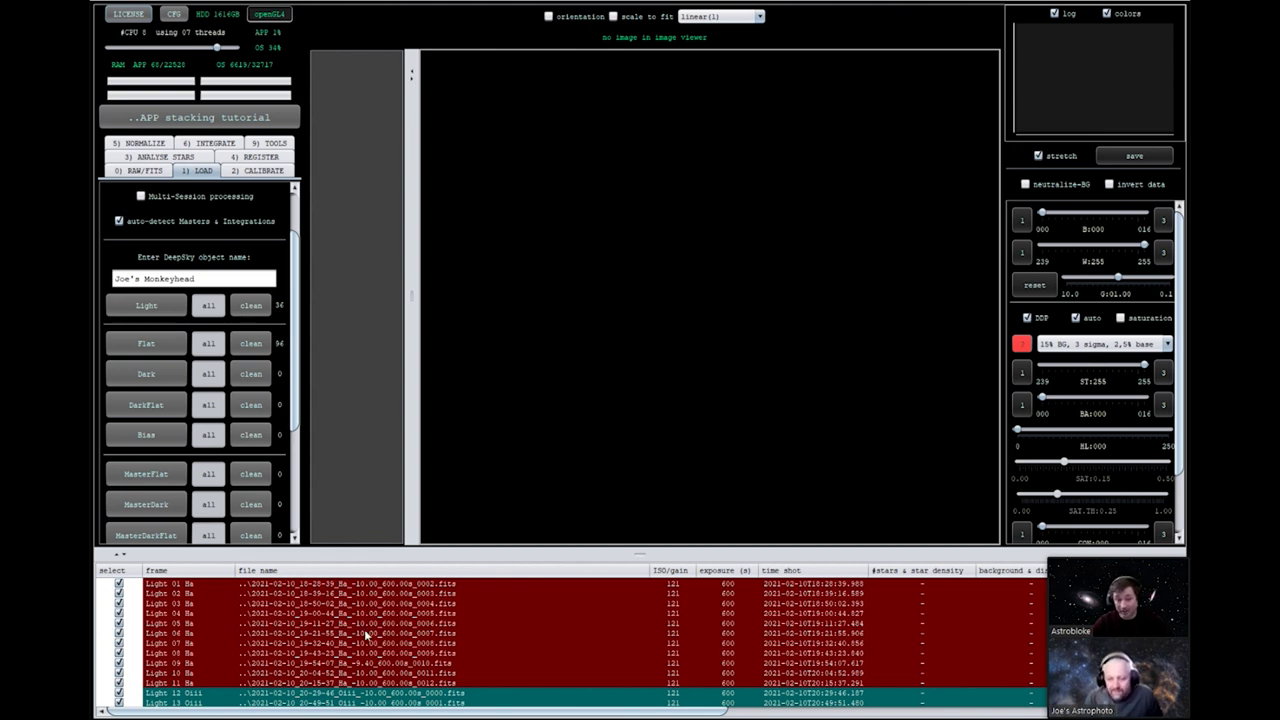
scroll(380, 638, down, 10)
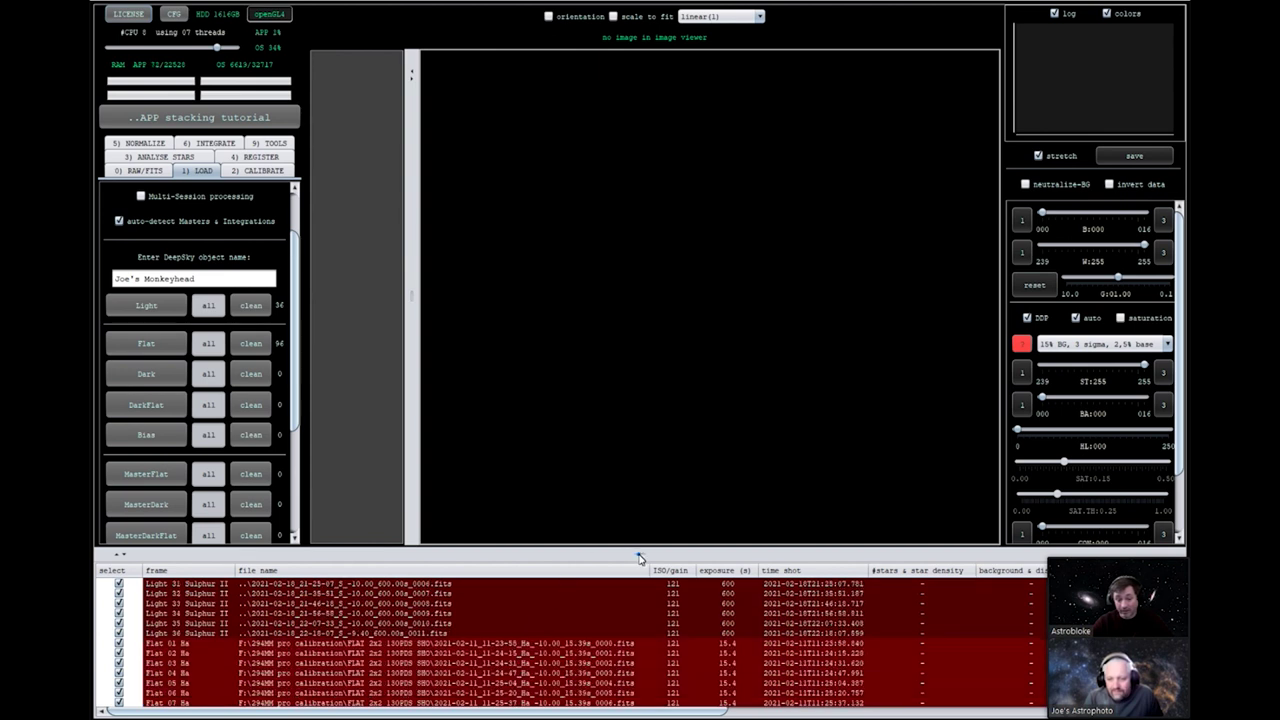
drag(640, 556, 640, 147)
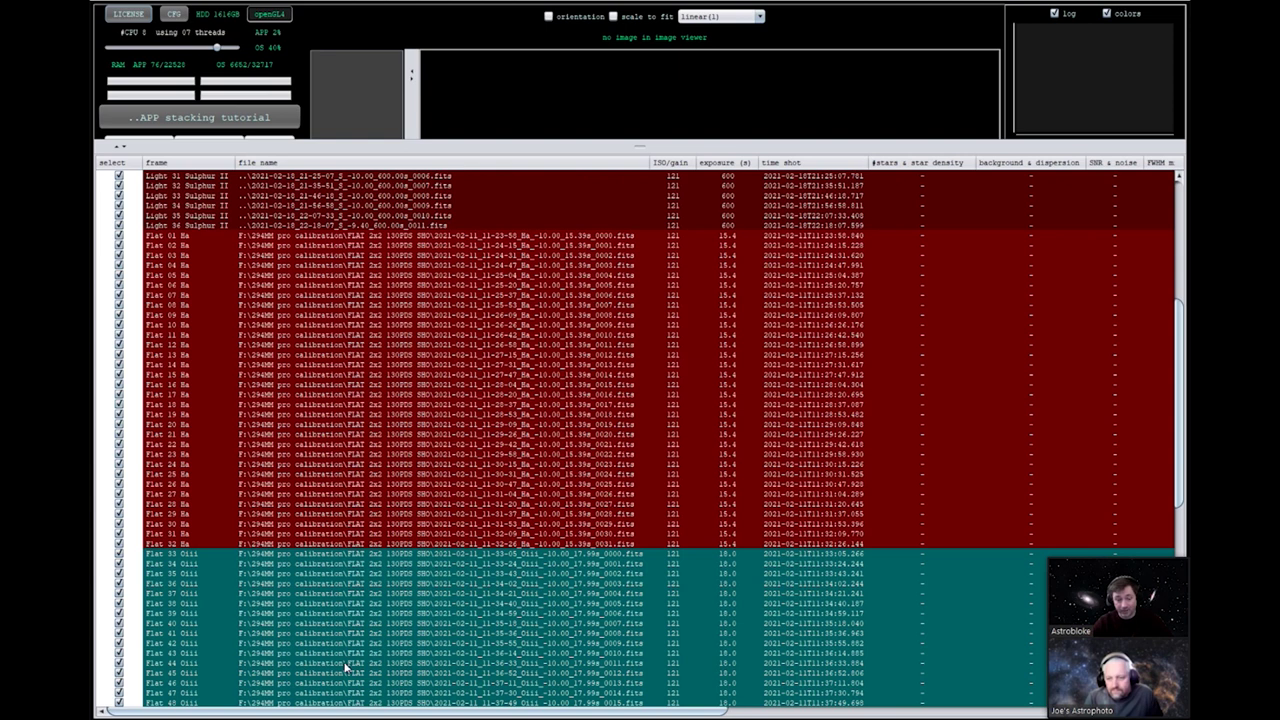
scroll(346, 667, down, 15)
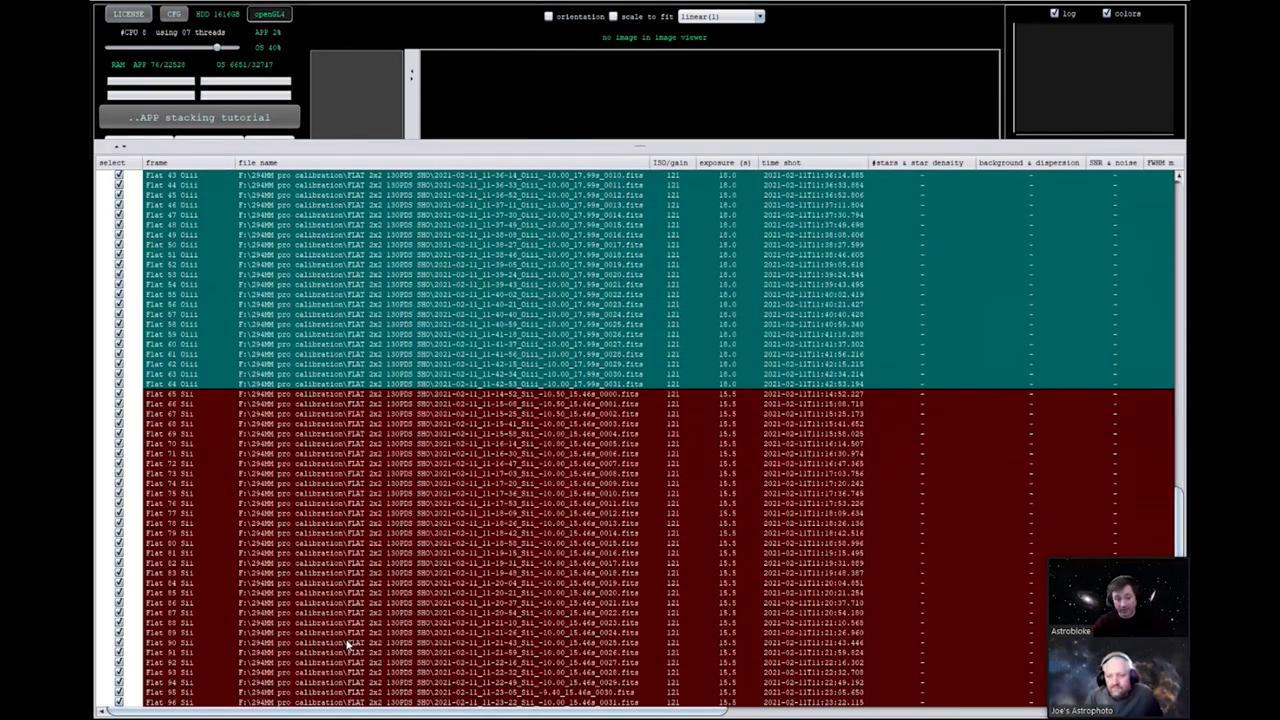
scroll(346, 646, up, 20)
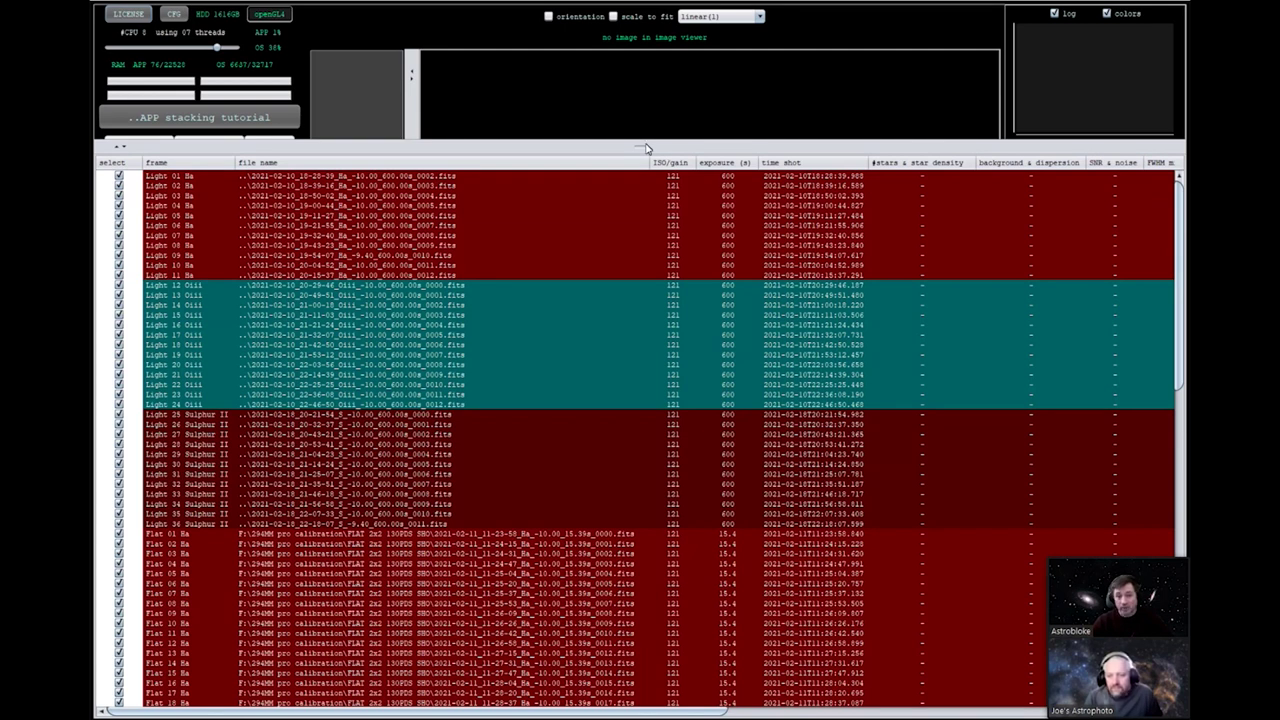
drag(640, 147, 658, 555)
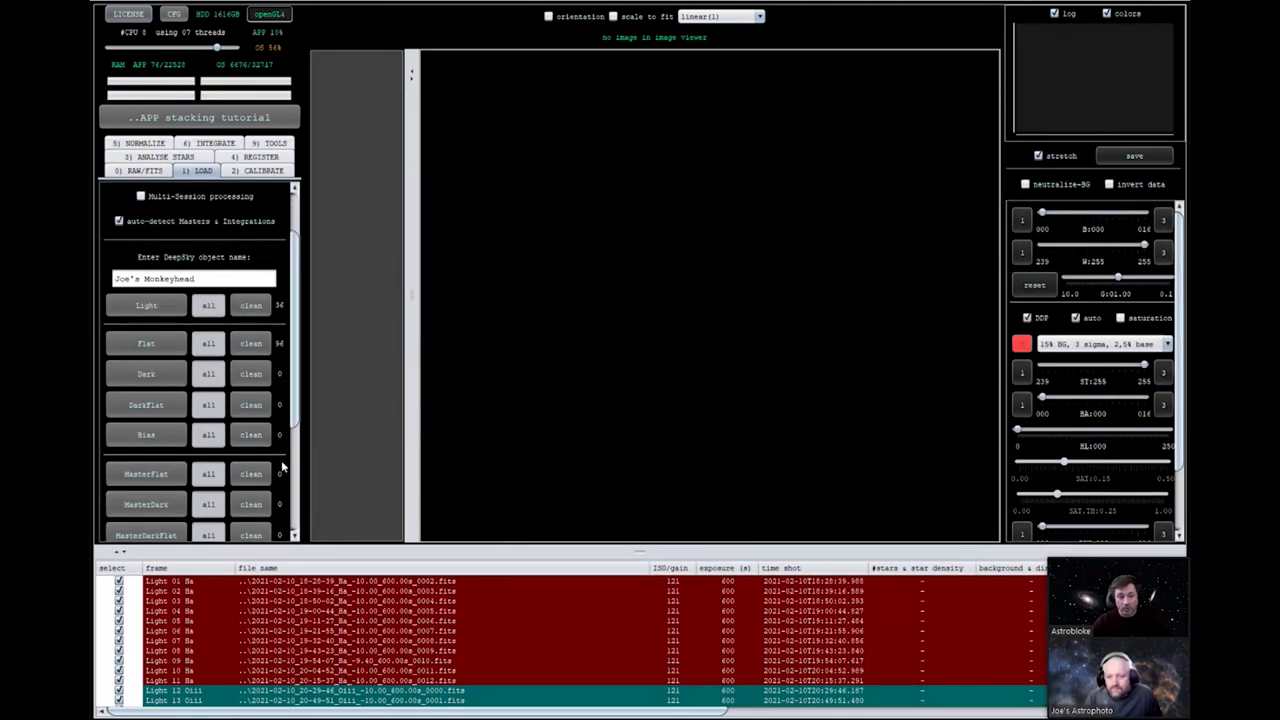
Select every dark flat in Monkey head NGC2174 > 130PDS > APP stacking tutorial > dflats.
click(149, 407)
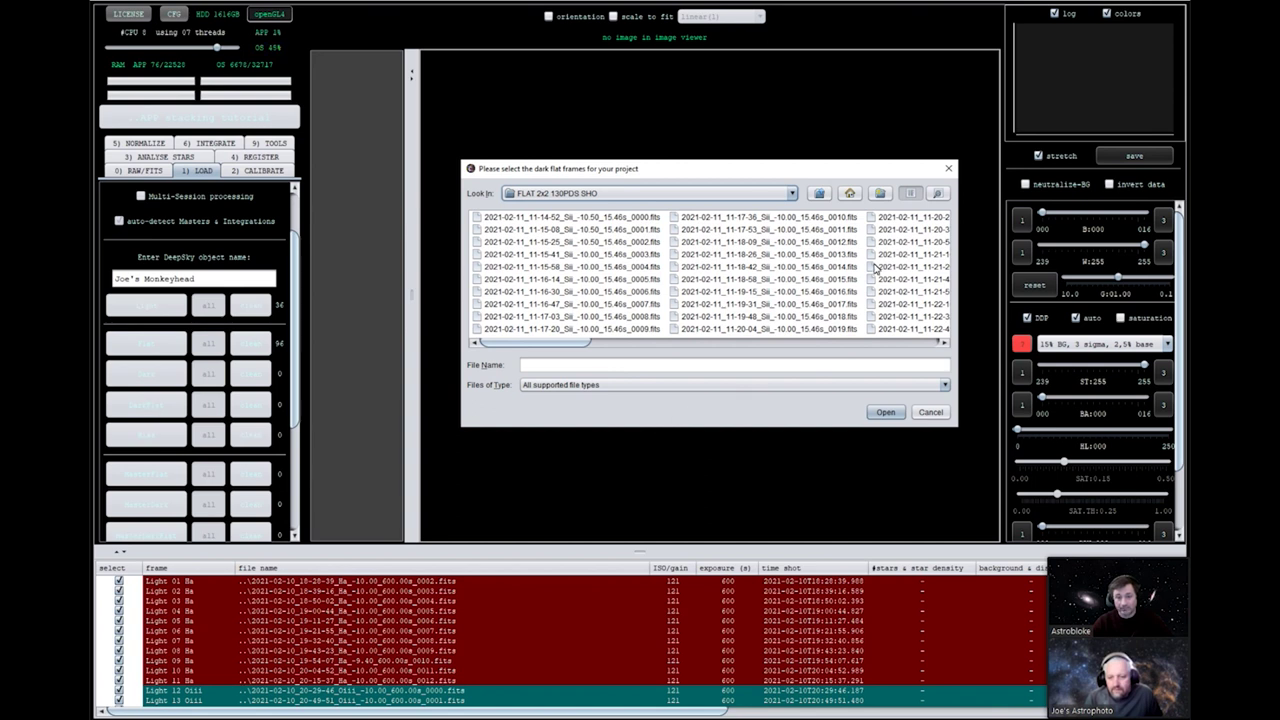
click(819, 193)
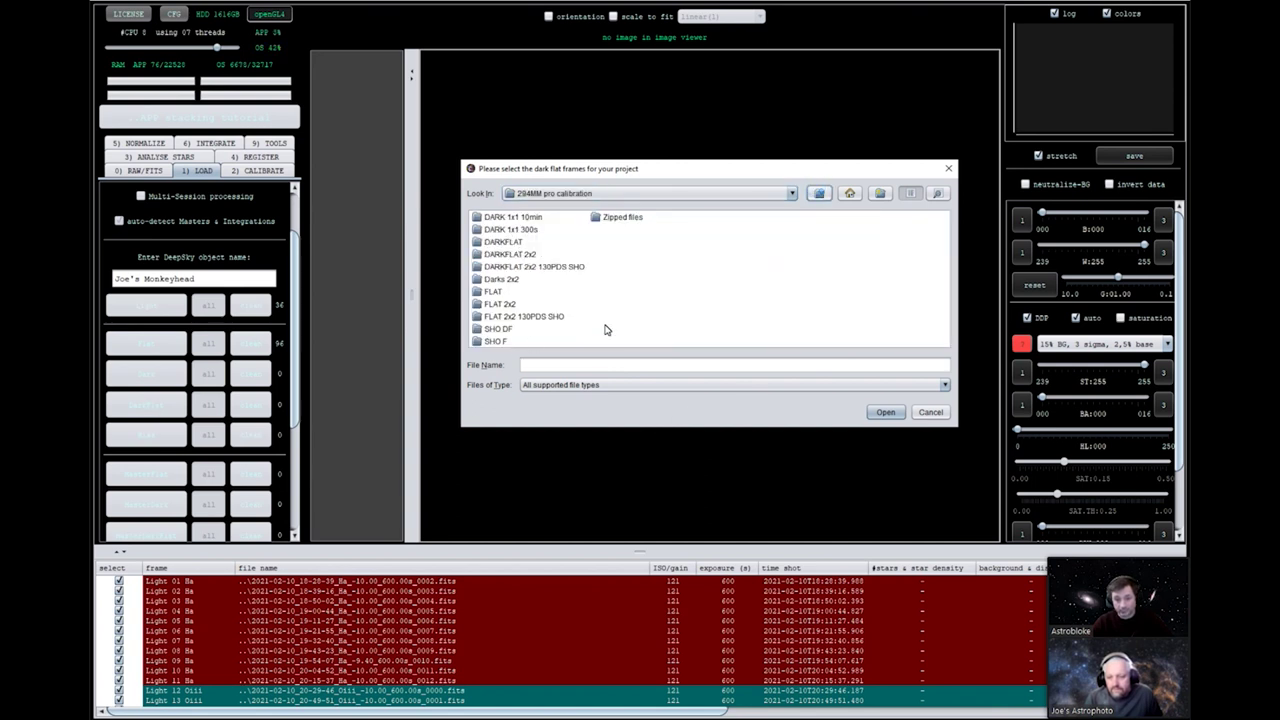
click(819, 193)
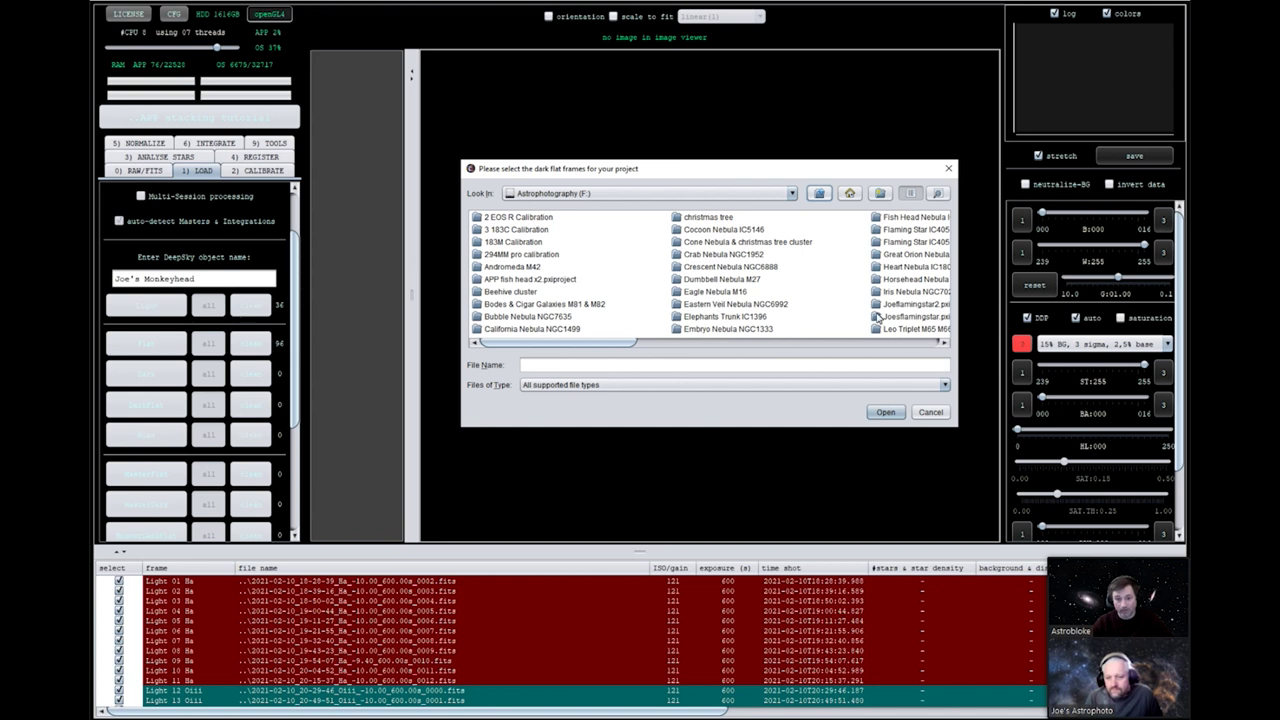
scroll(909, 316, down, 5)
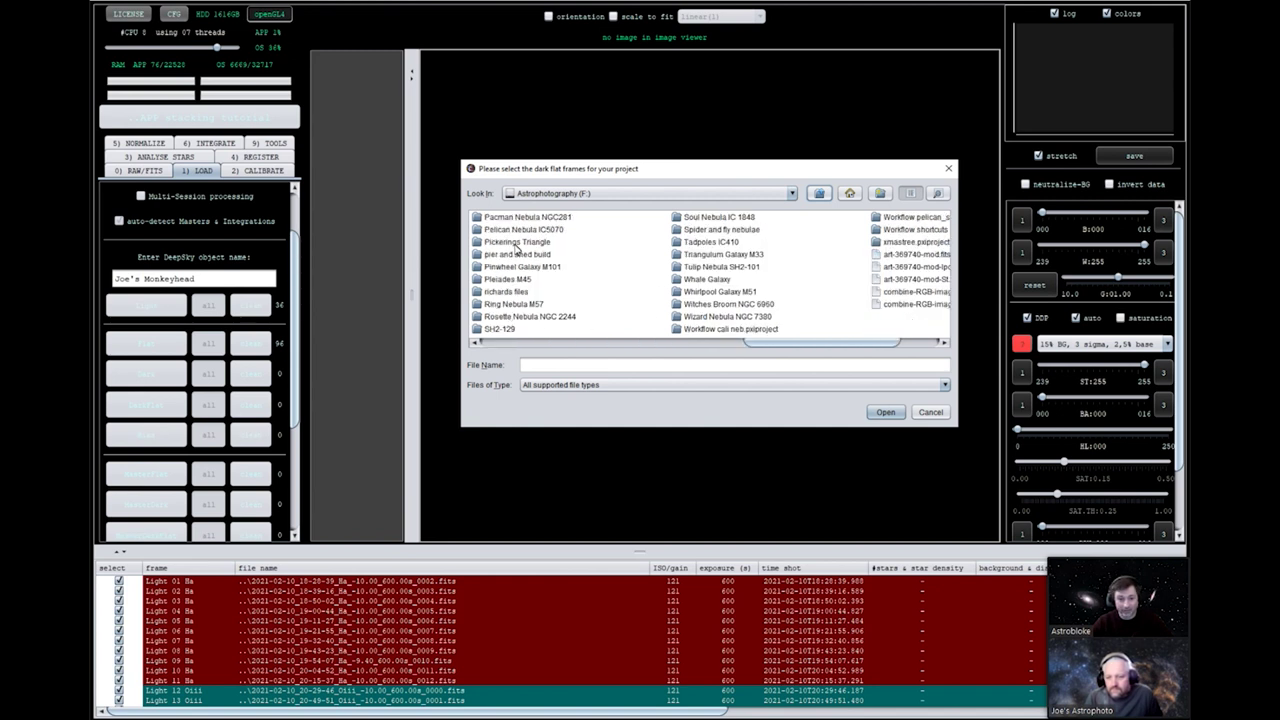
scroll(519, 256, up, 2)
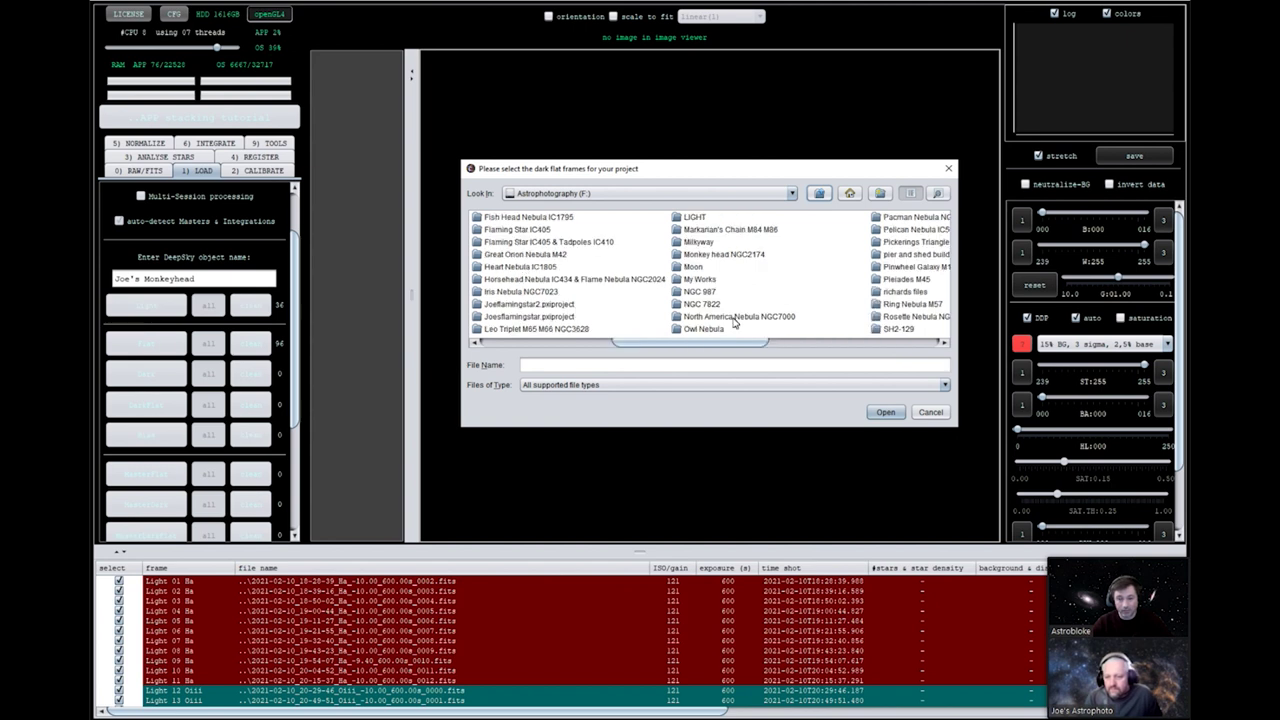
double_click(718, 255)
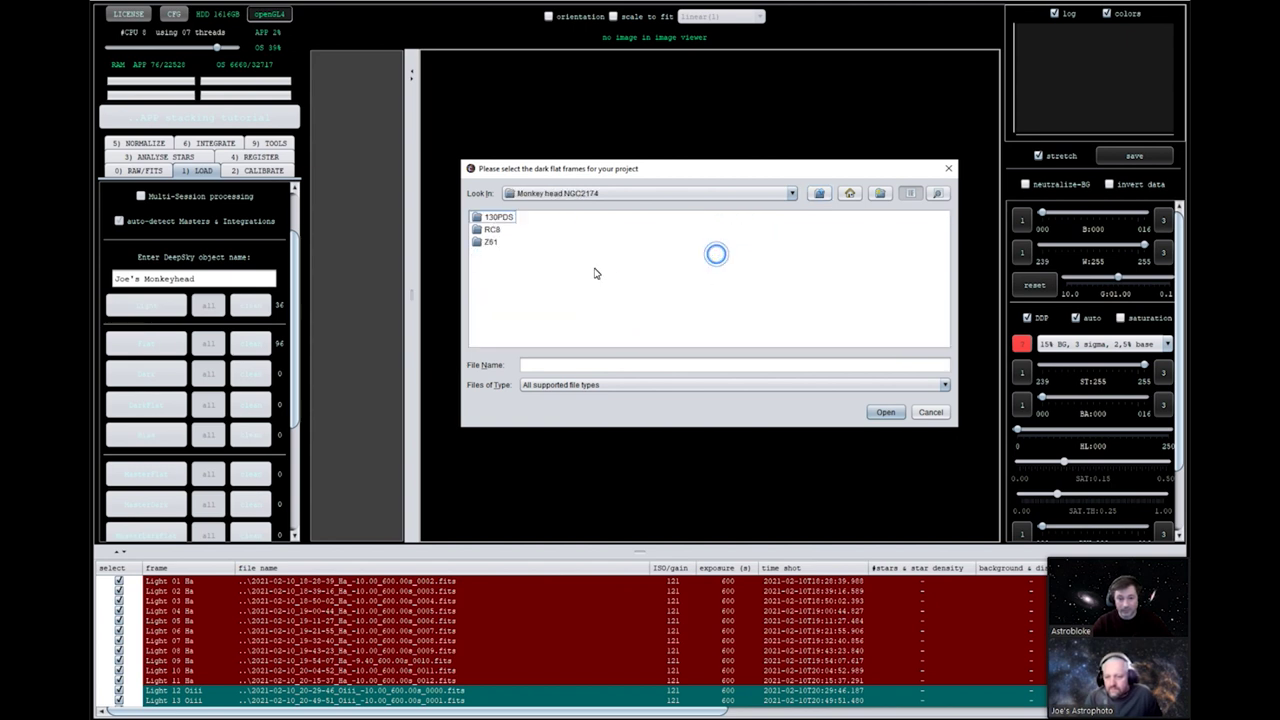
double_click(494, 218)
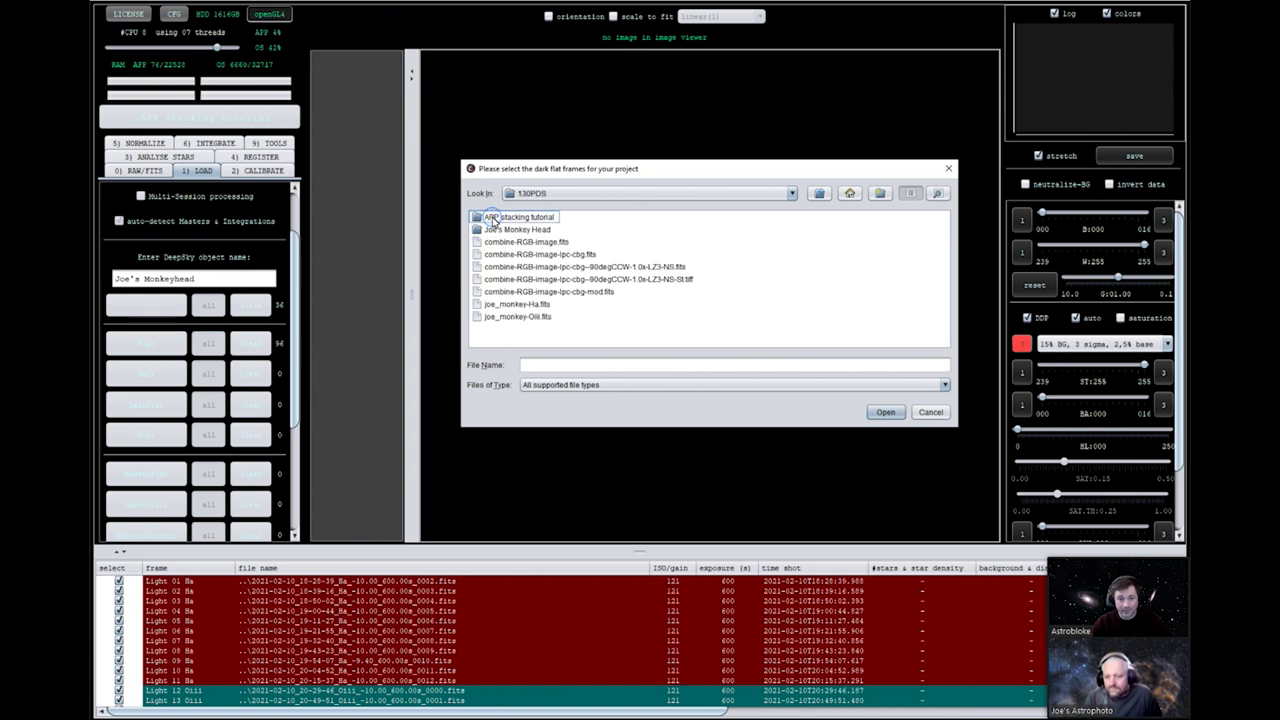
double_click(494, 217)
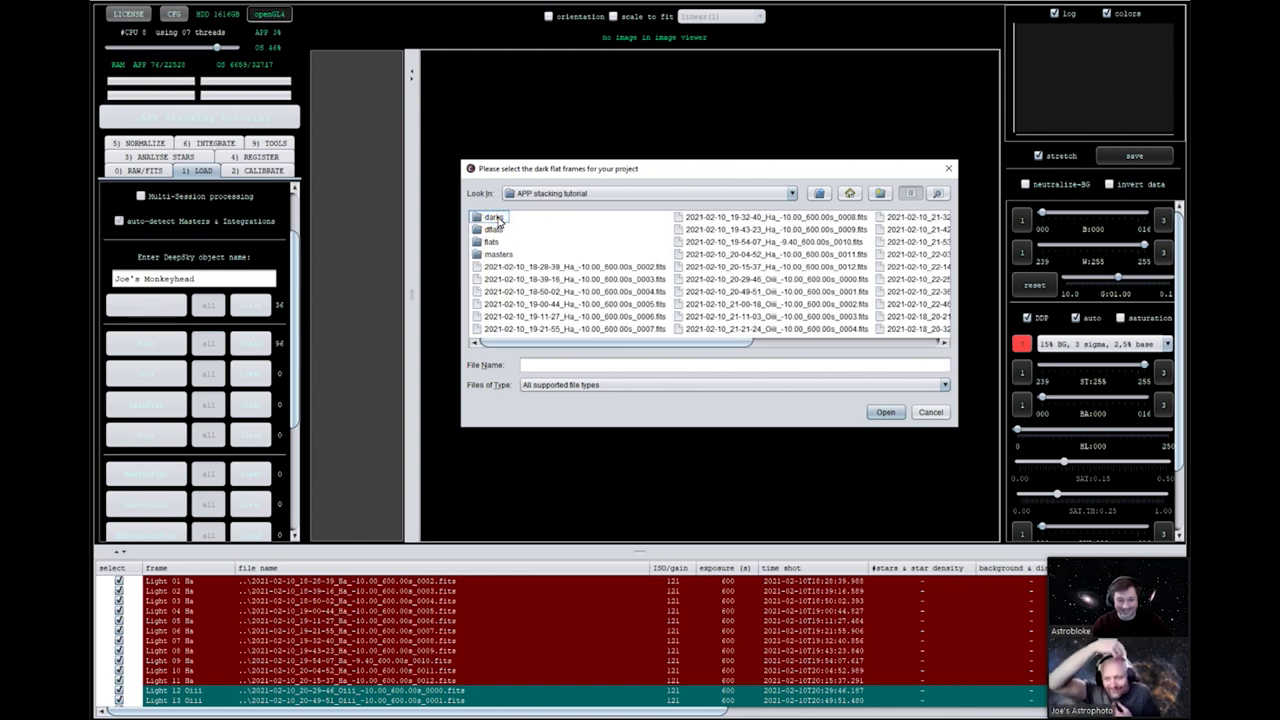
click(494, 229)
double_click(494, 229)
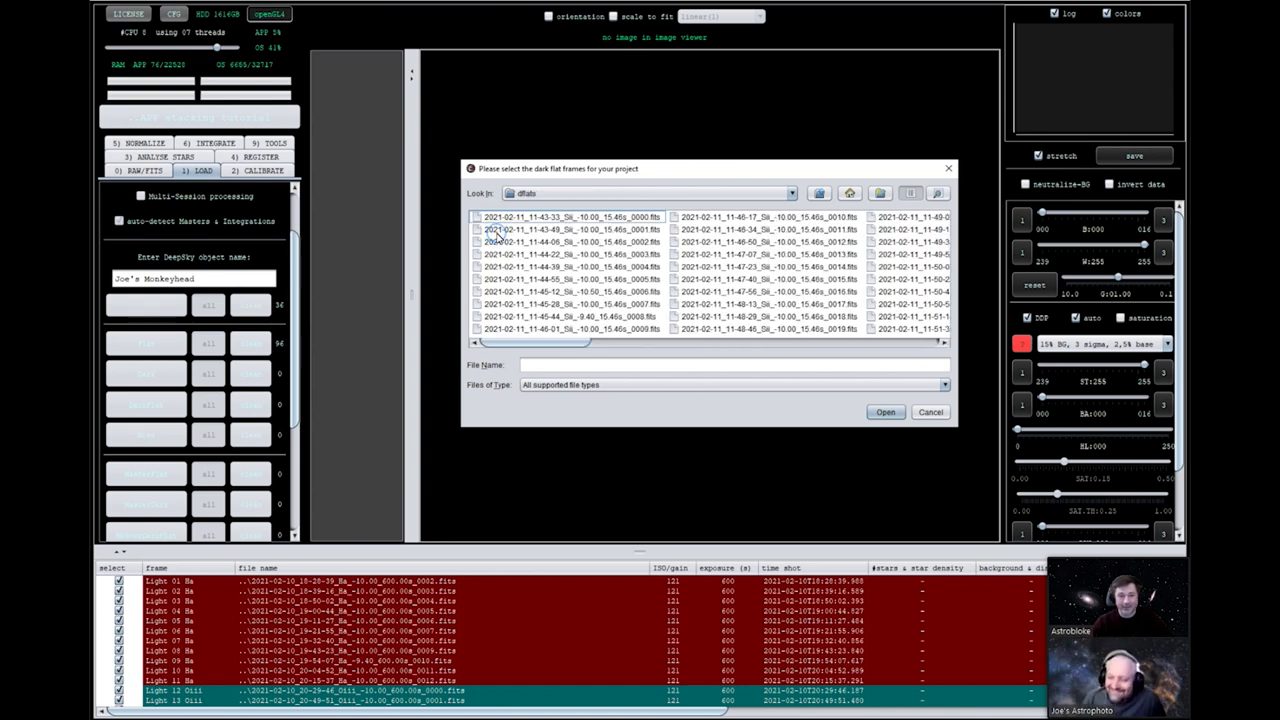
key(ctrl+a)
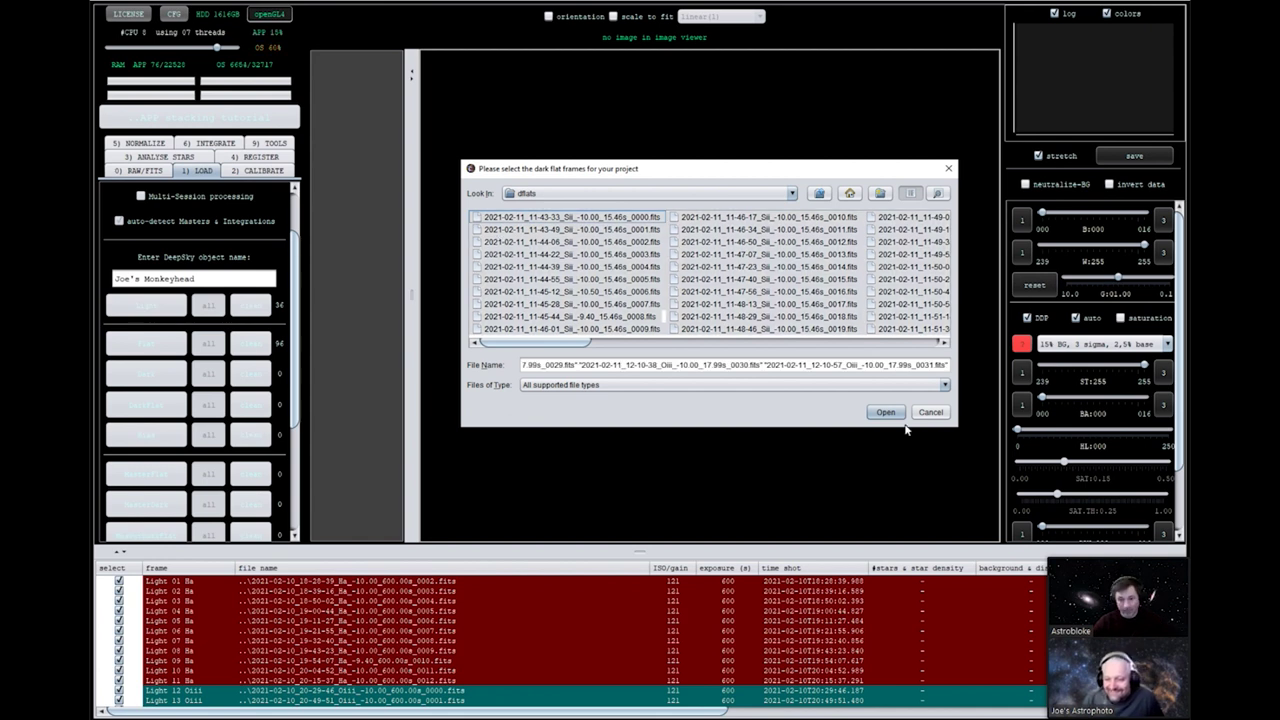
click(886, 412)
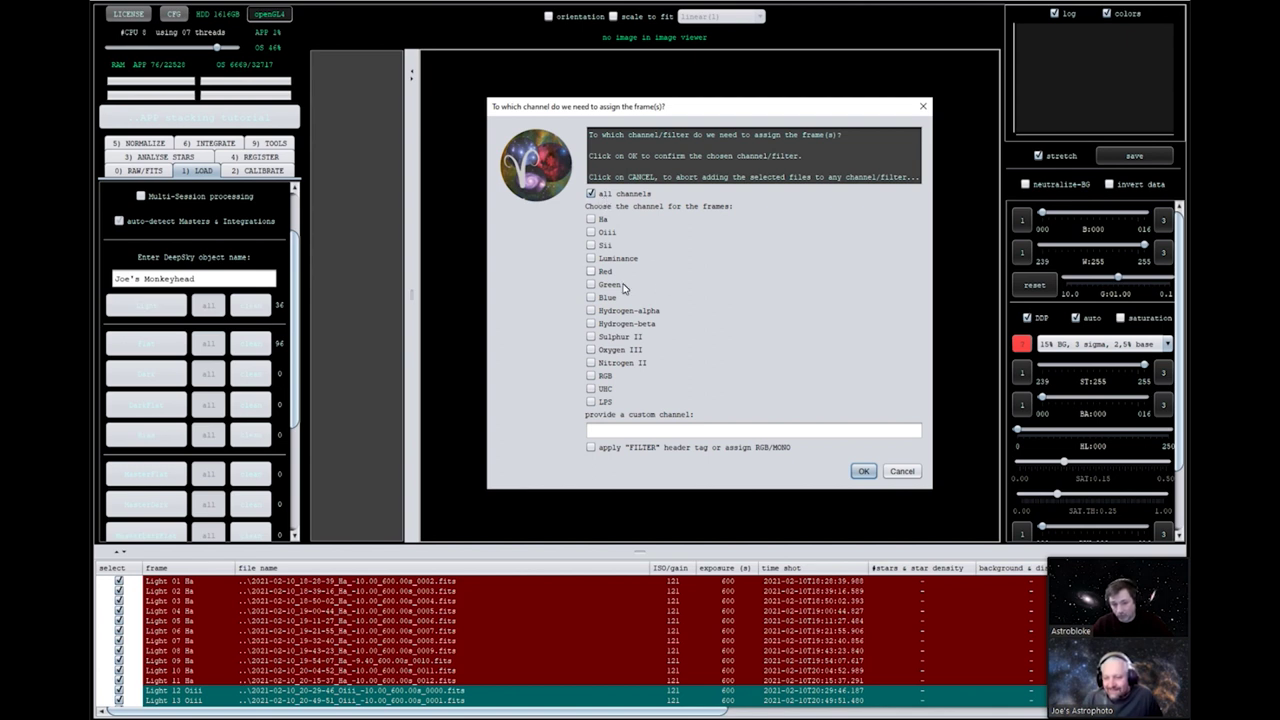
Assign the 96 dark flats their channels from the FILTER header tag.
click(591, 449)
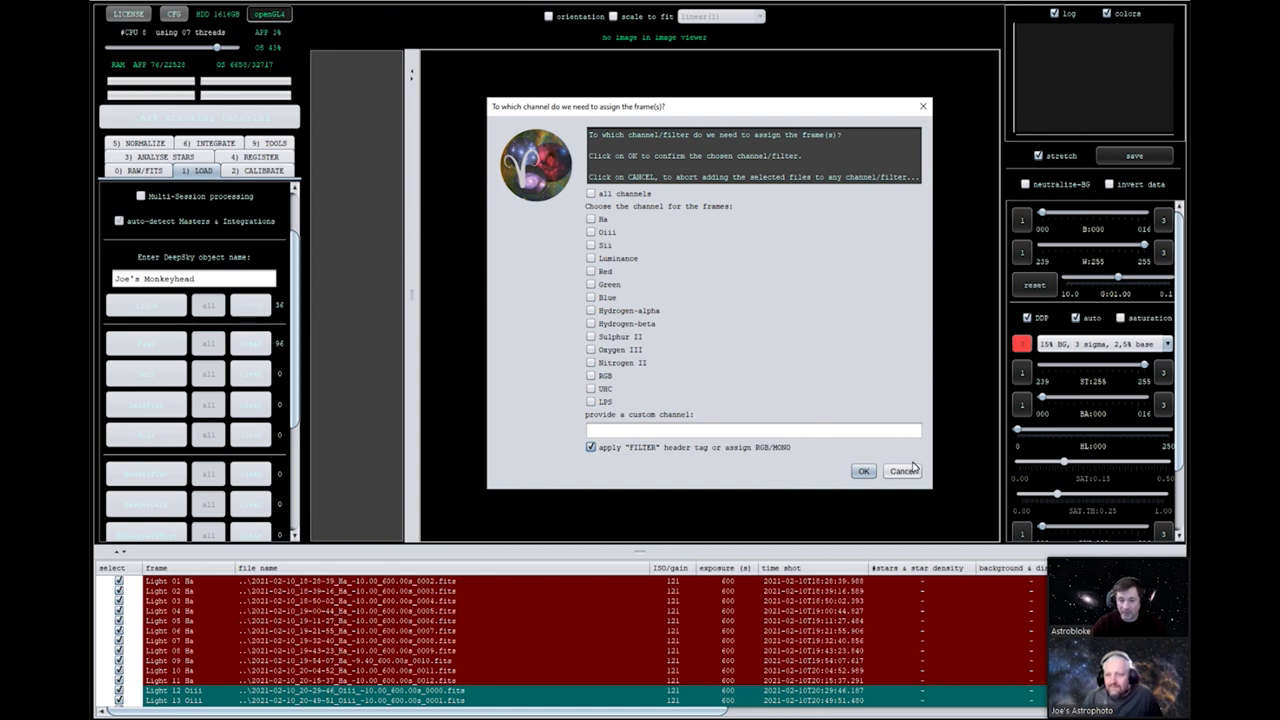
click(863, 471)
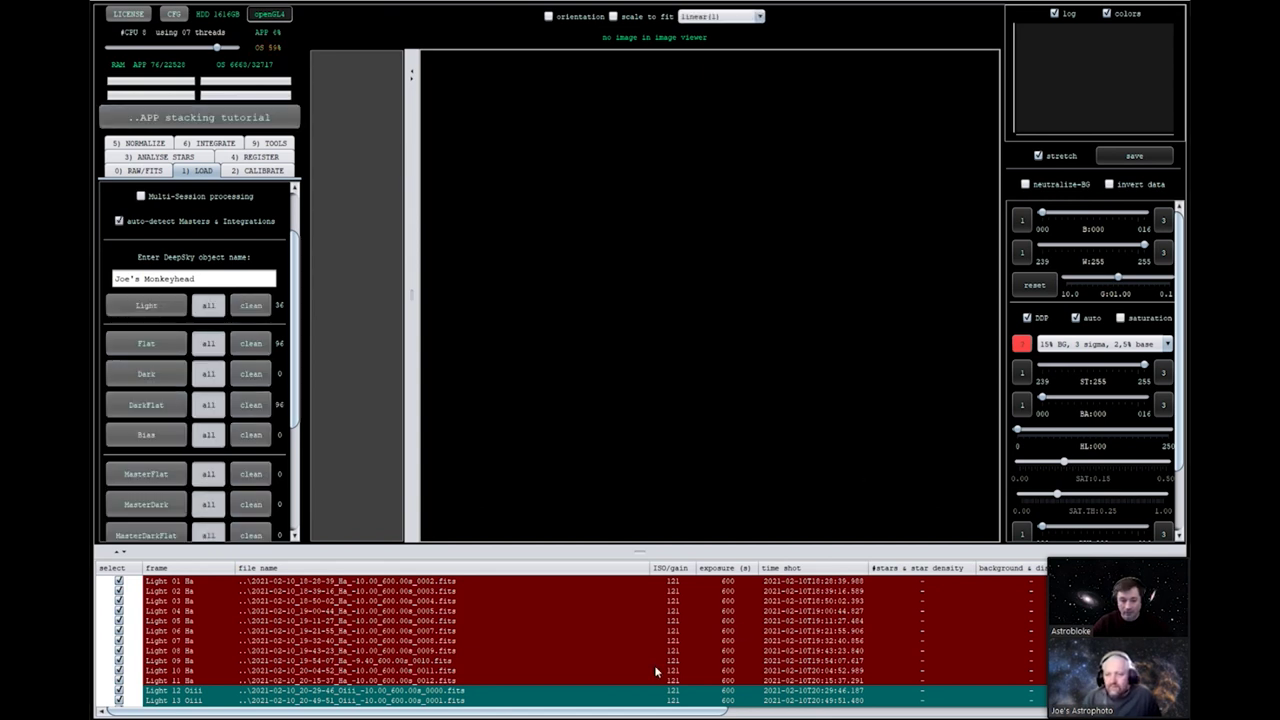
scroll(652, 659, down, 4)
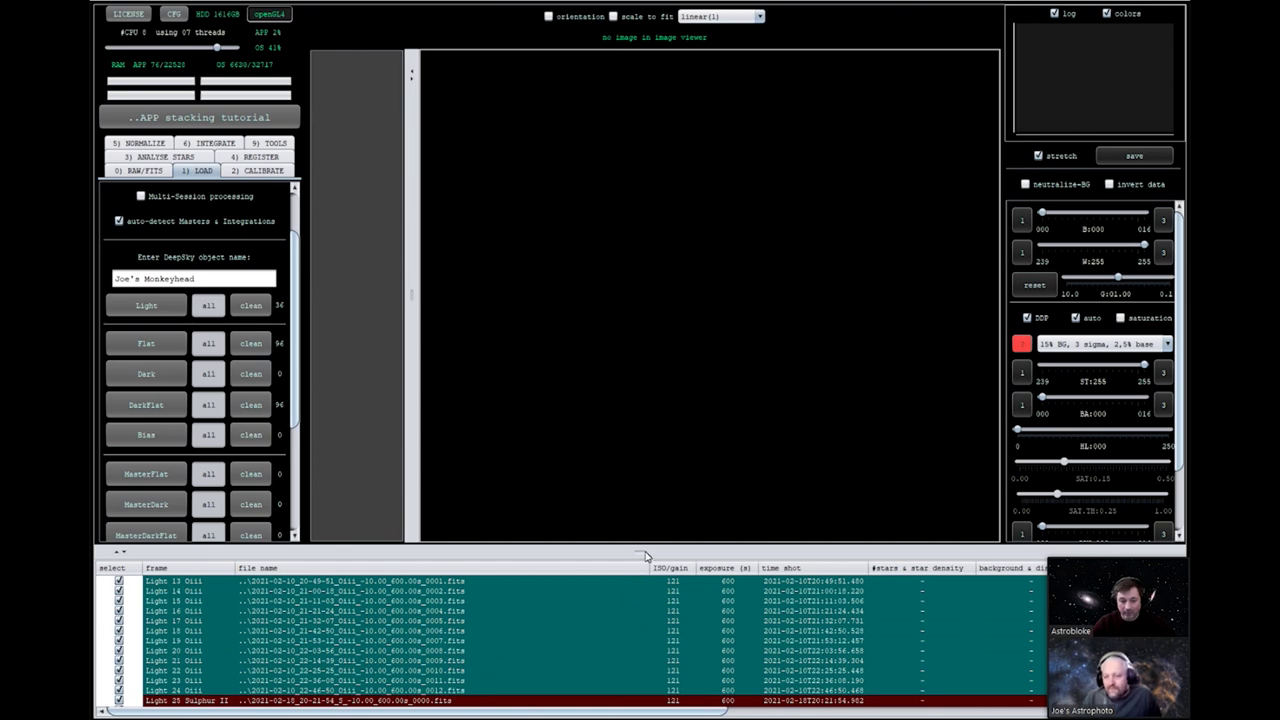
drag(645, 551, 640, 157)
scroll(578, 551, down, 20)
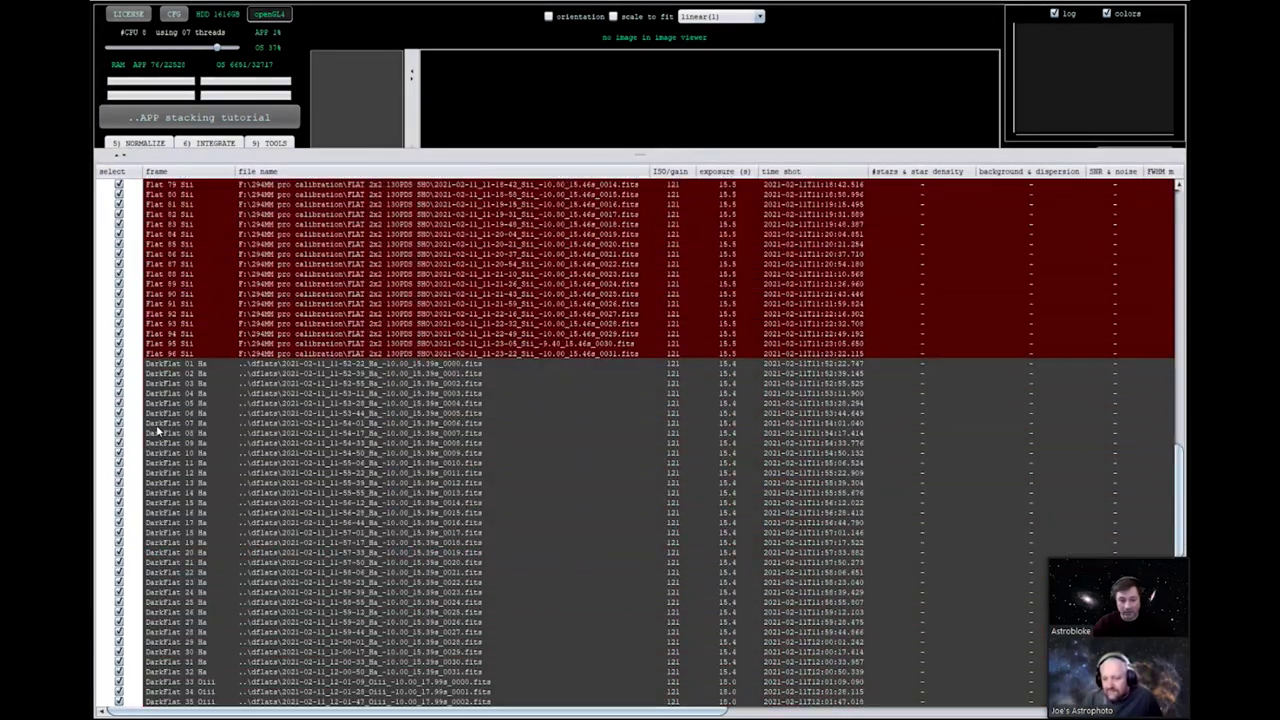
scroll(330, 460, down, 20)
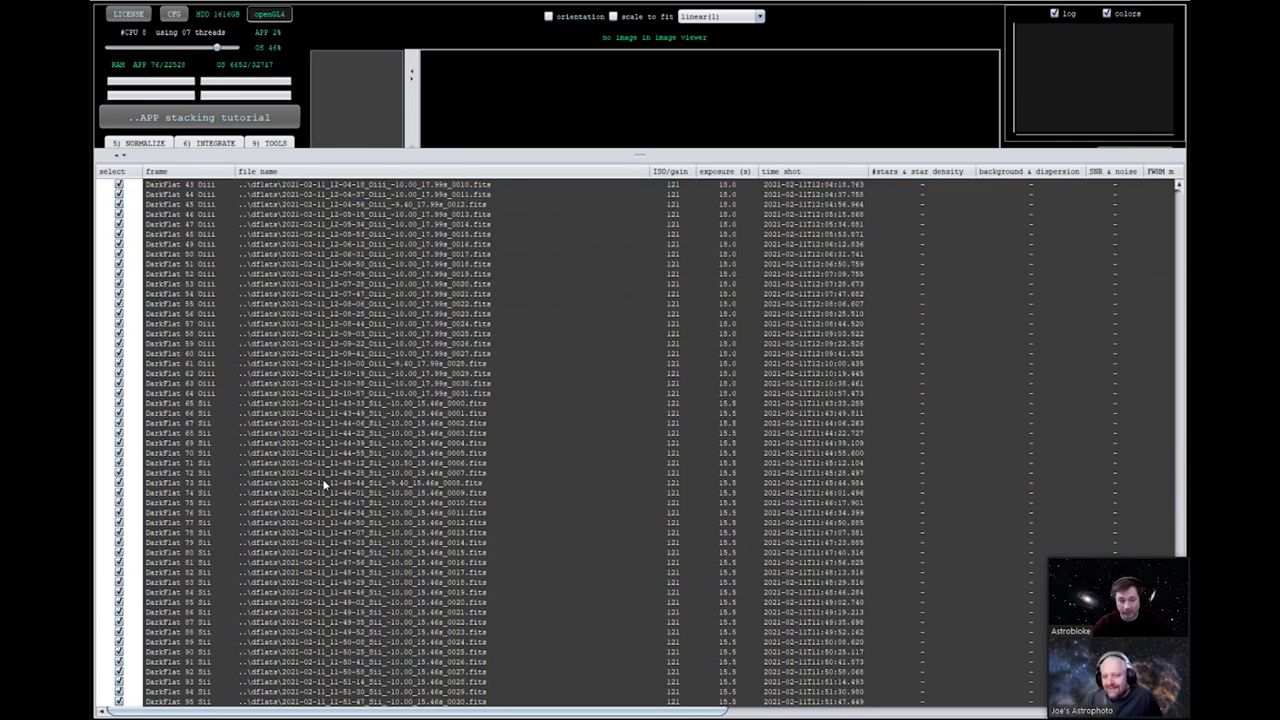
scroll(325, 485, up, 20)
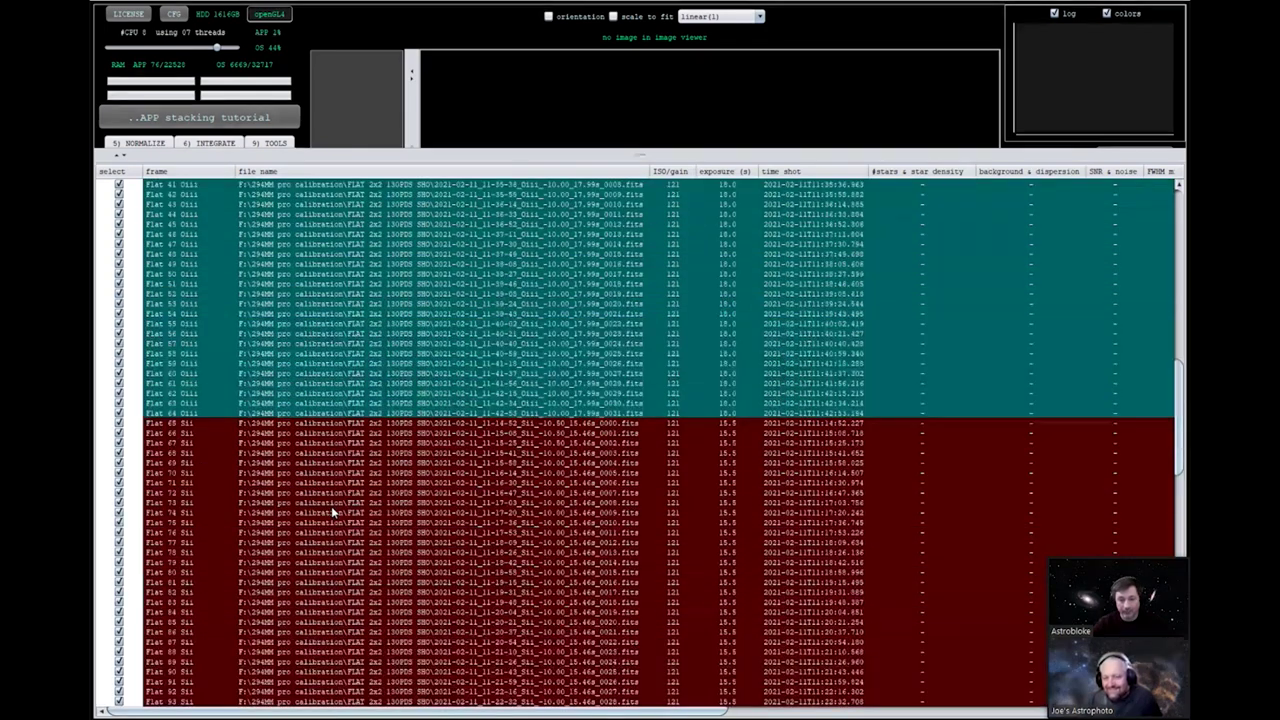
scroll(333, 503, up, 10)
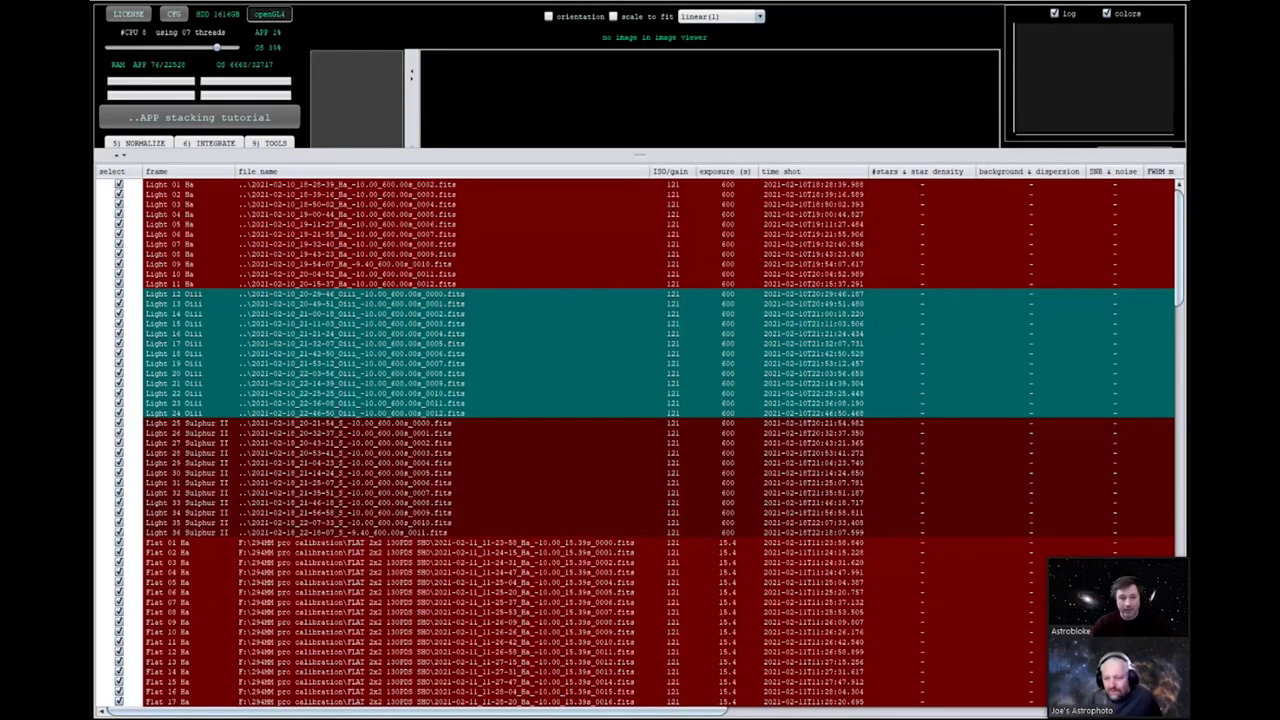
click(632, 158)
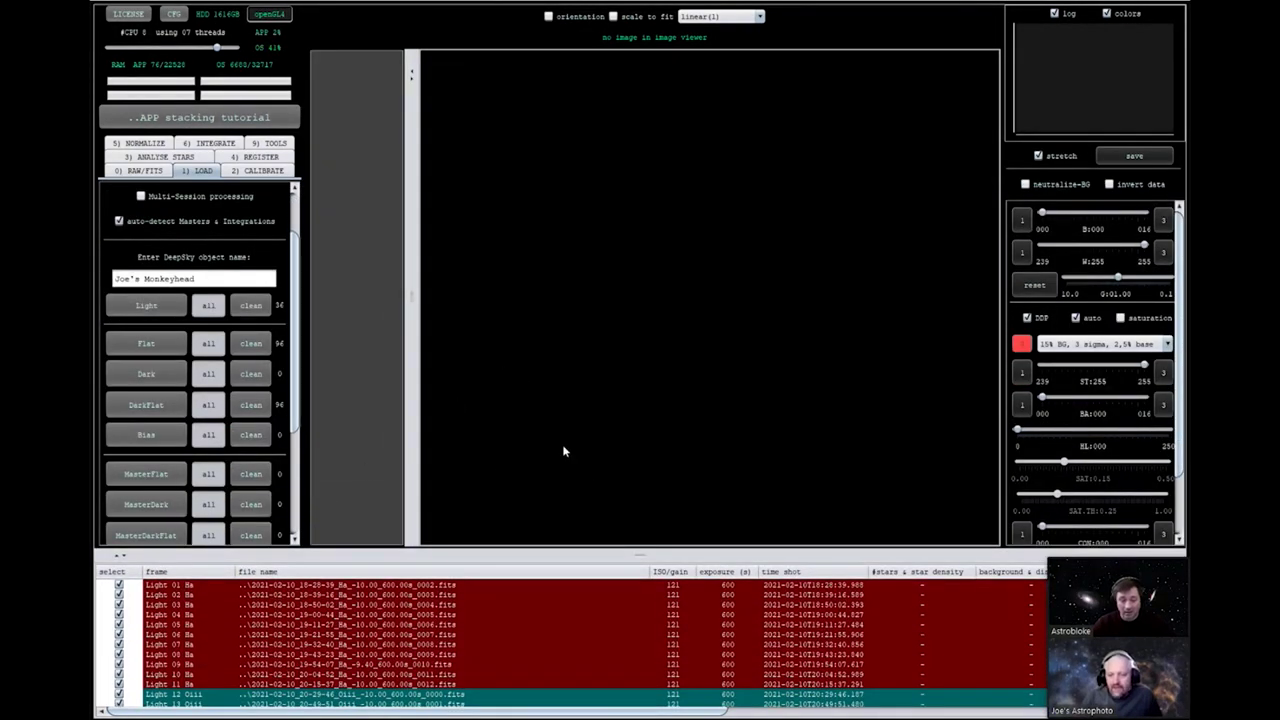
Load the 32 600 s dark frames from the darks folder, assigned to all channels.
mouse_move(646, 558)
mouse_down()
mouse_move(642, 598)
mouse_move(643, 580)
mouse_up()
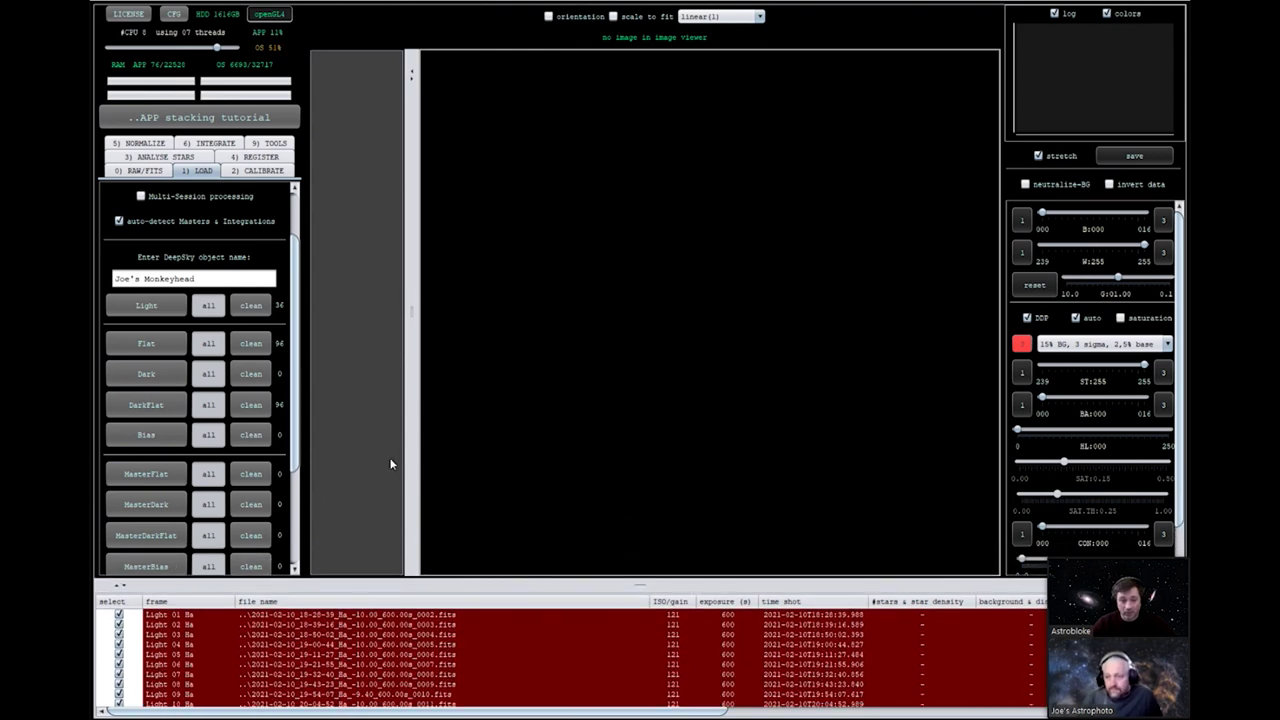
click(147, 375)
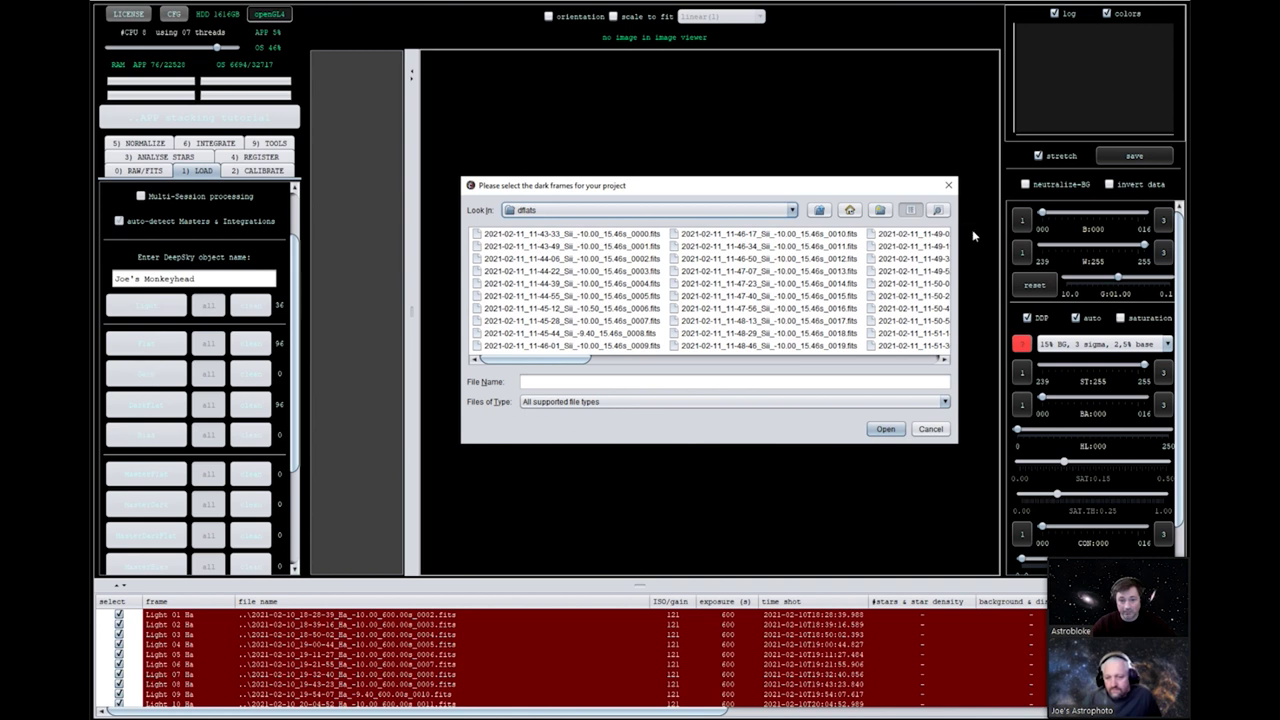
click(820, 210)
click(493, 234)
double_click(494, 236)
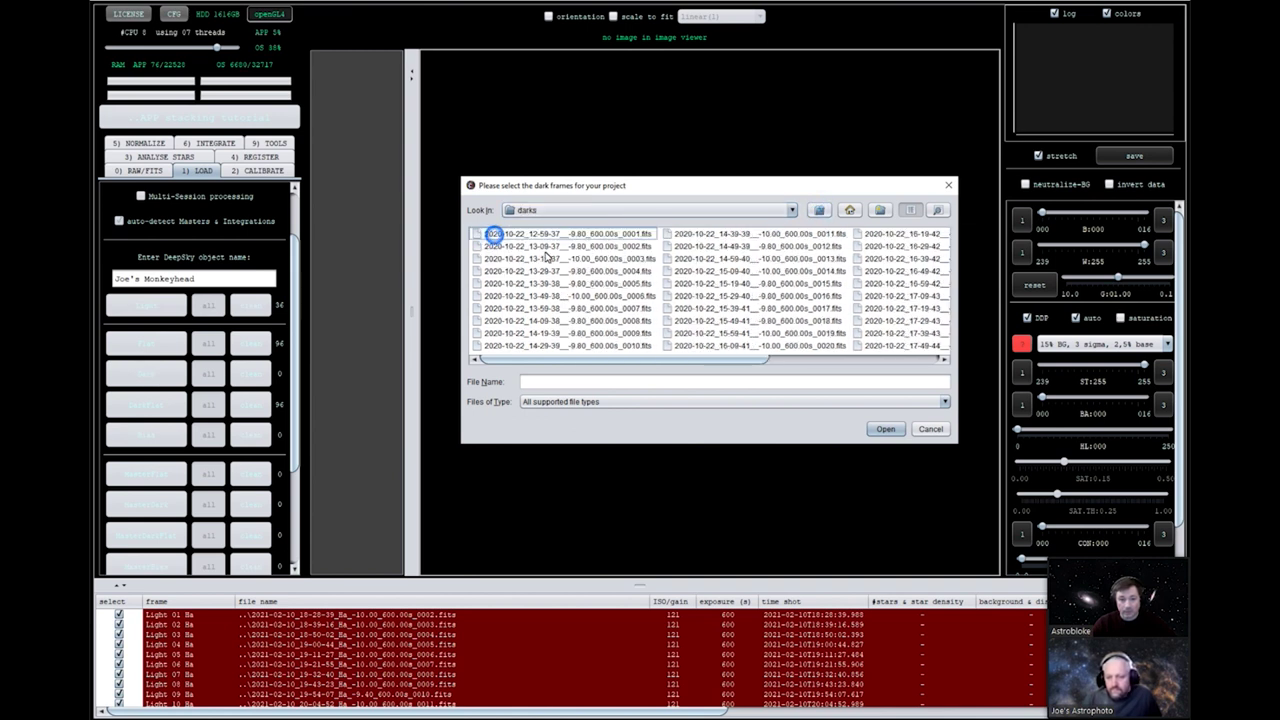
key(ctrl+a)
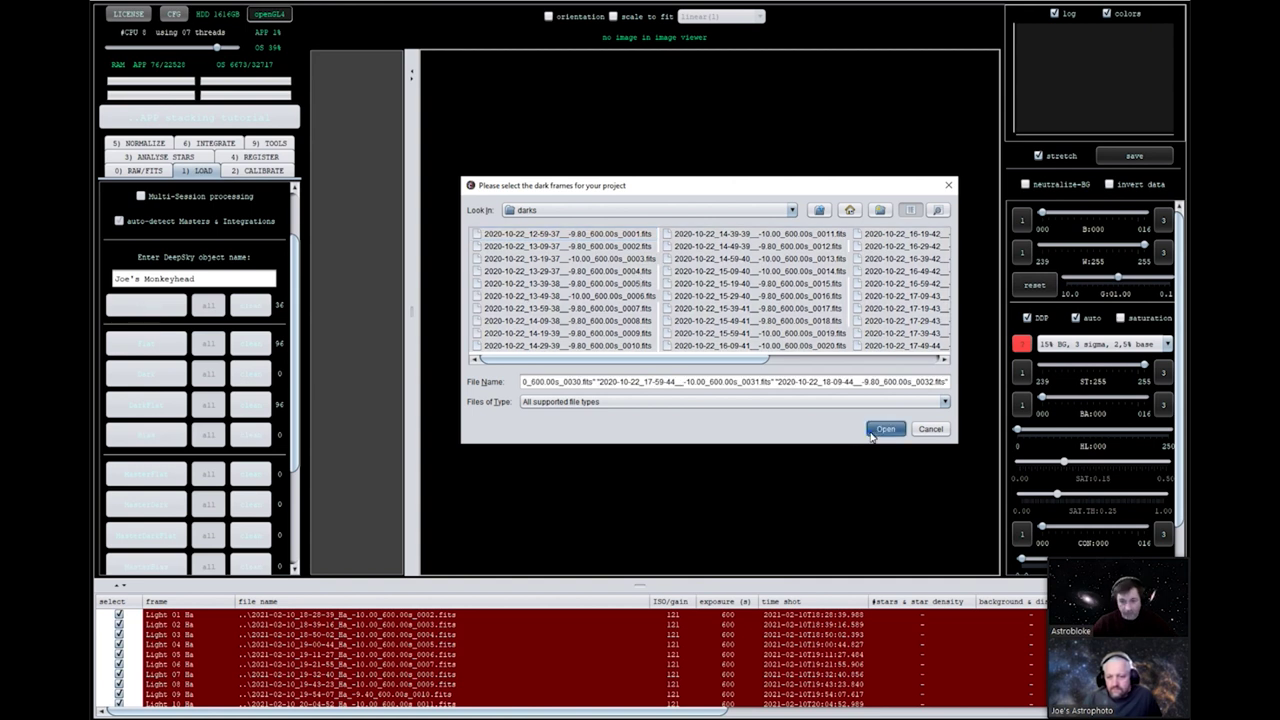
click(885, 428)
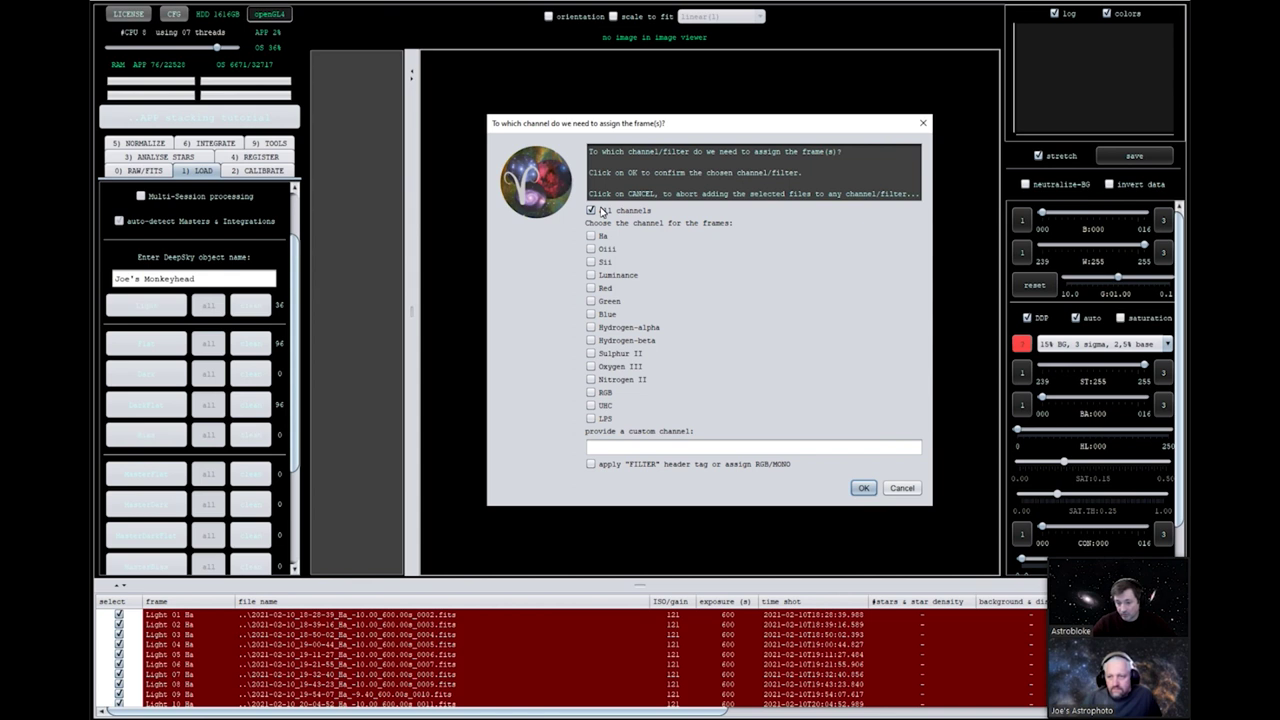
click(863, 488)
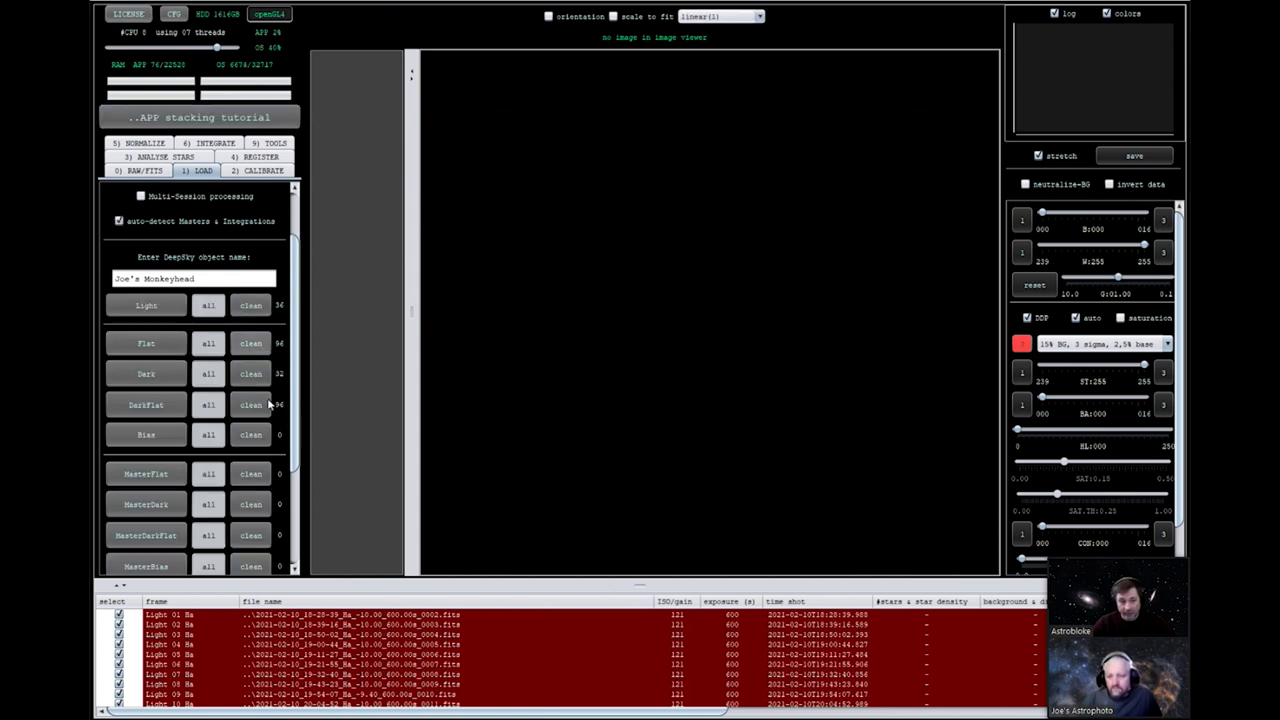
scroll(206, 471, down, 5)
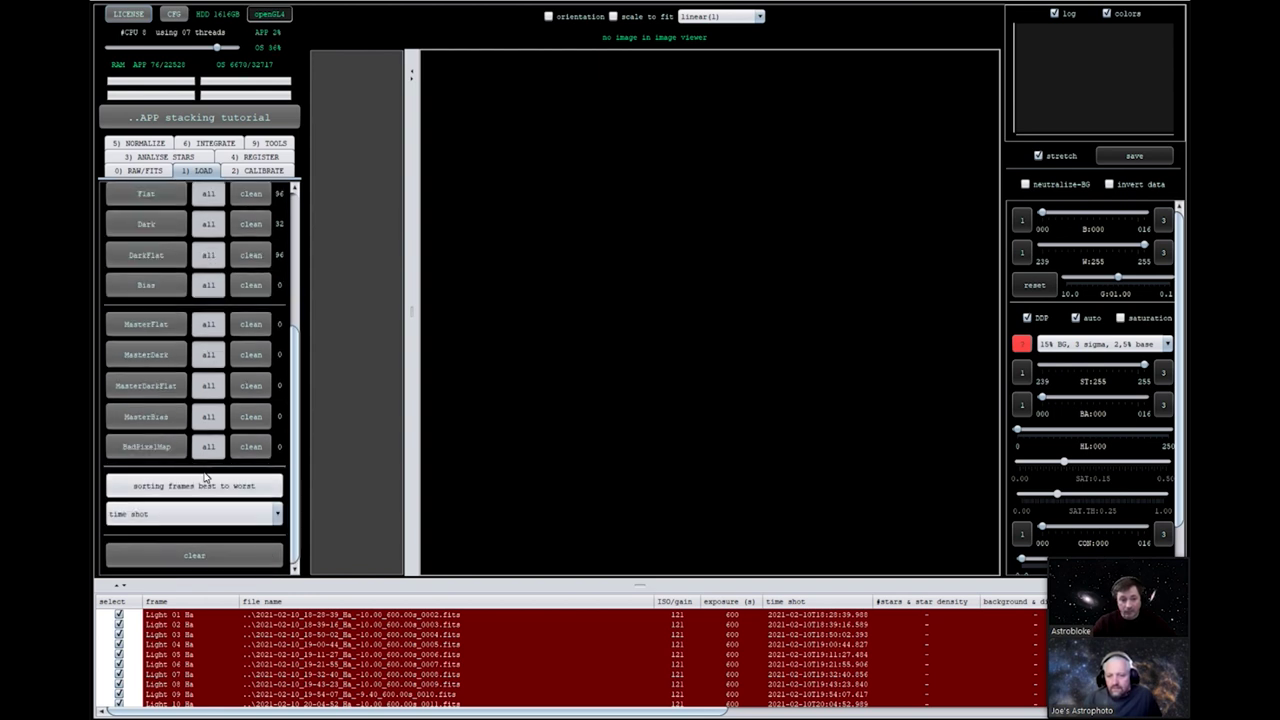
scroll(207, 477, up, 4)
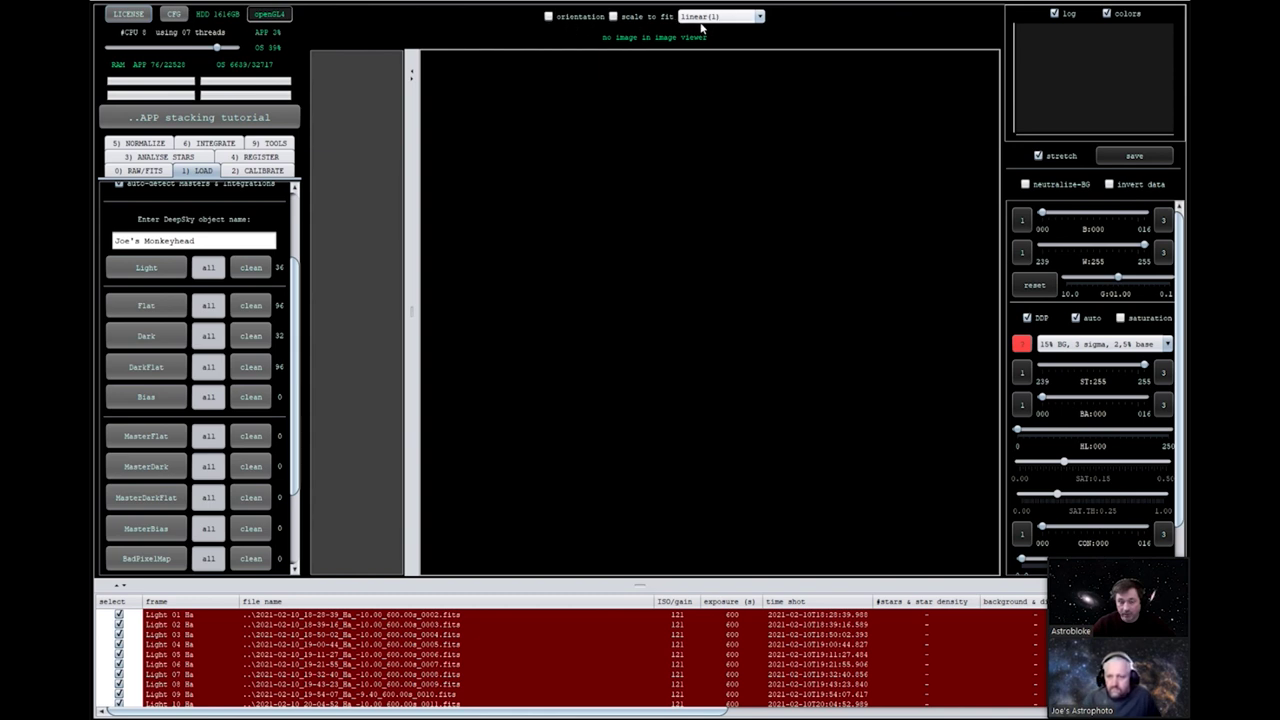
Preview the Light 02 Ha sub stretched in the viewer and check the image display modes.
double_click(378, 625)
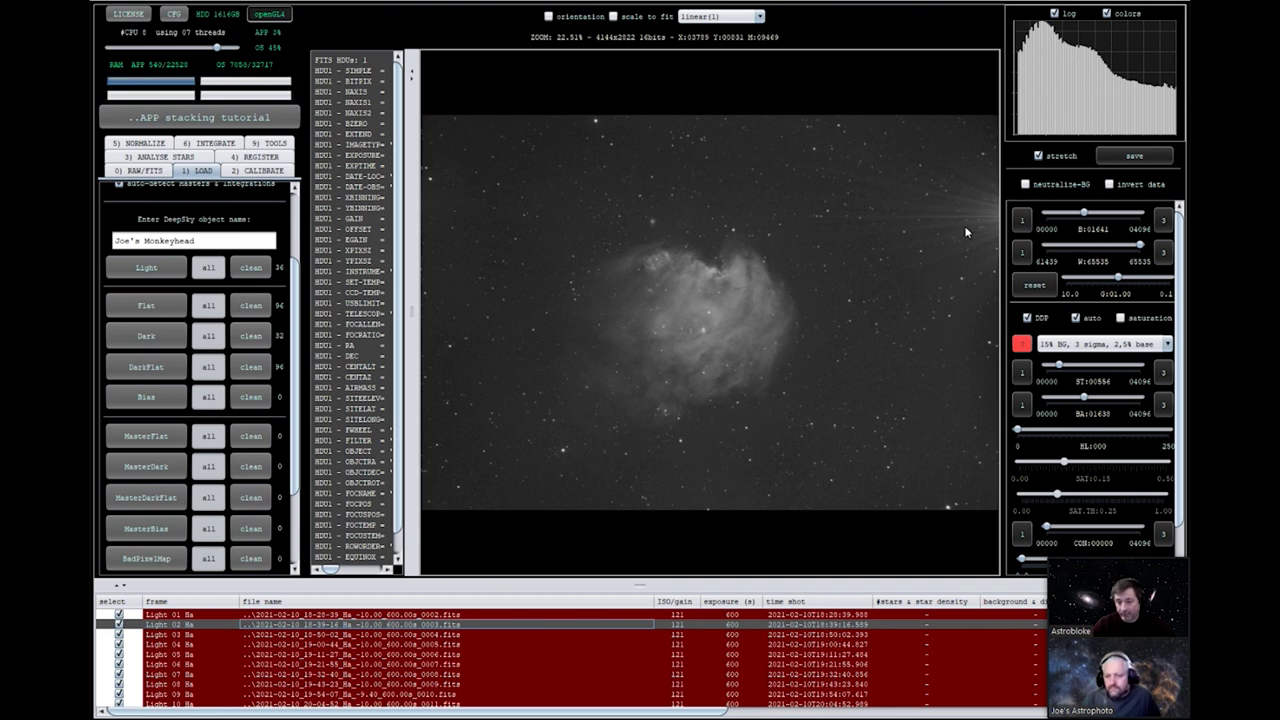
scroll(749, 438, down, 1)
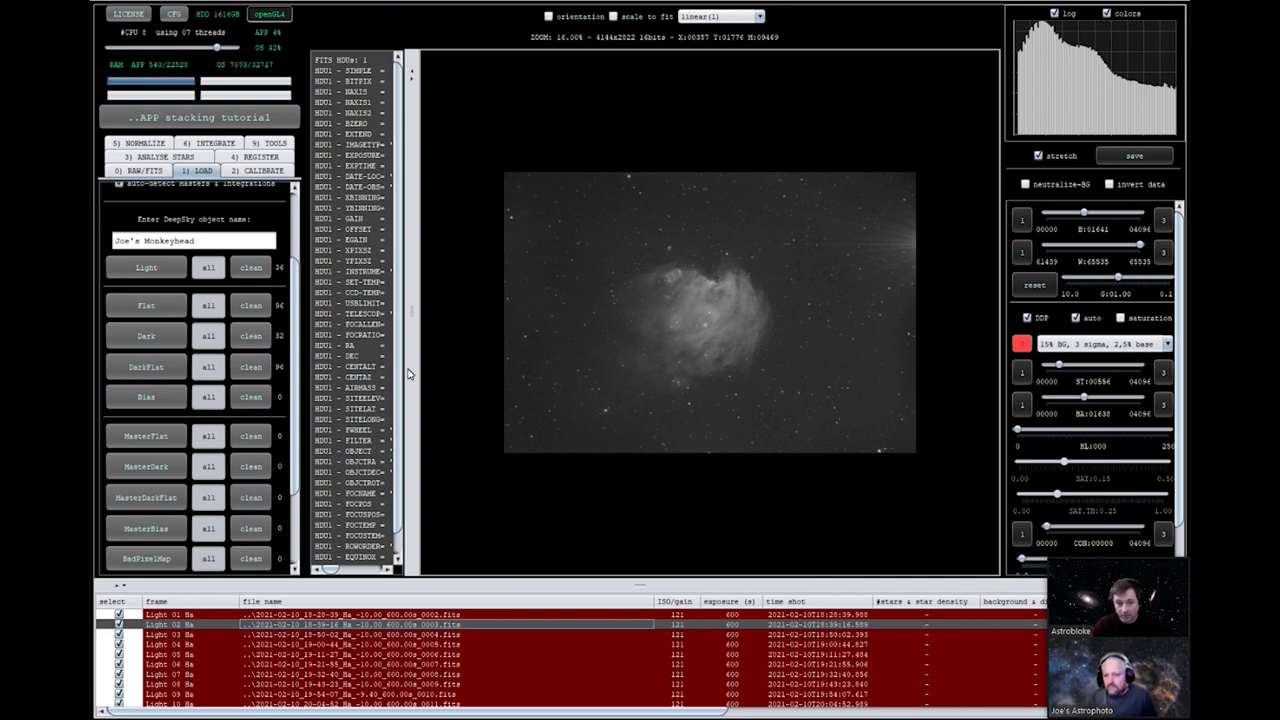
click(761, 17)
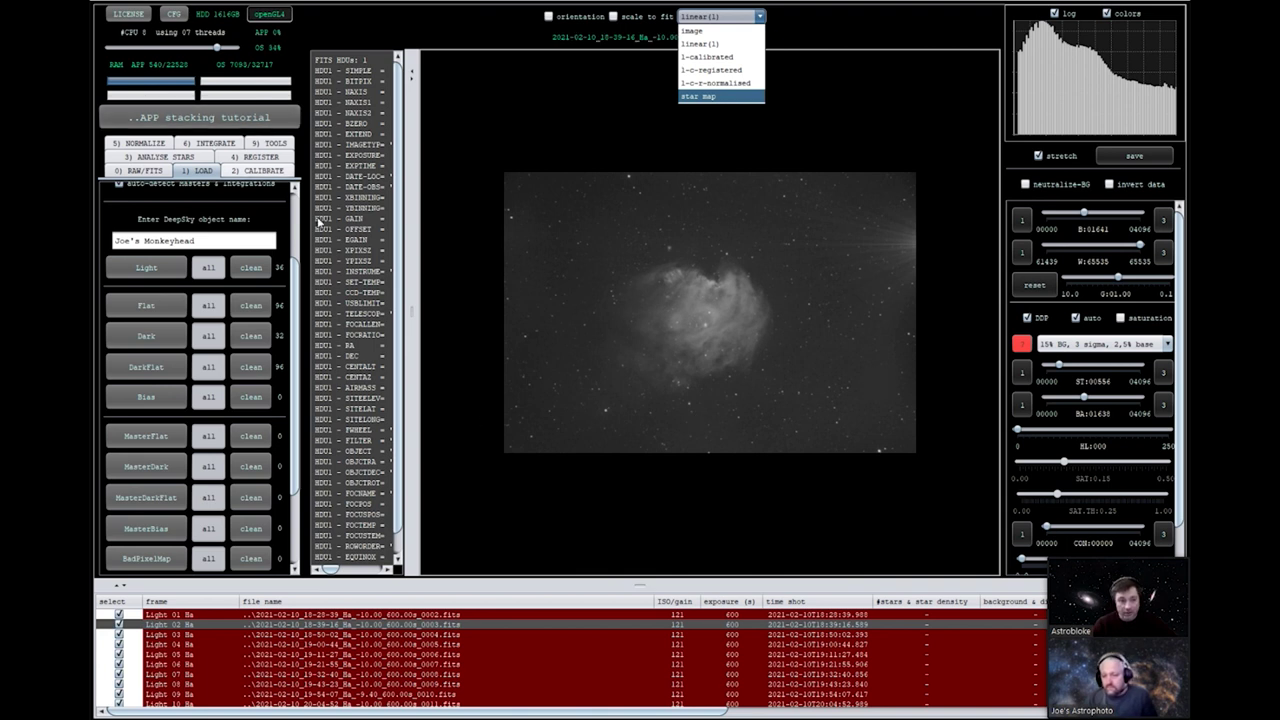
On the Integrate tab, keep Multi-Channel/Filter set to 'integrate per channel'.
click(215, 143)
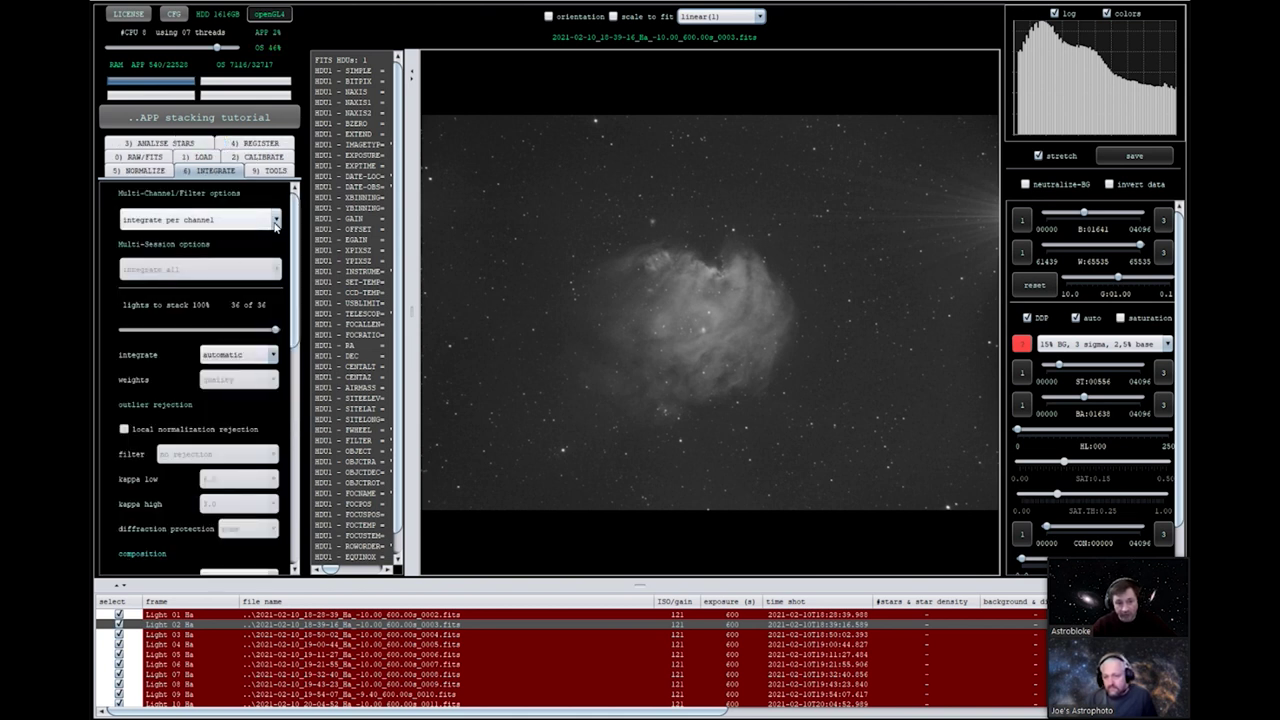
click(265, 224)
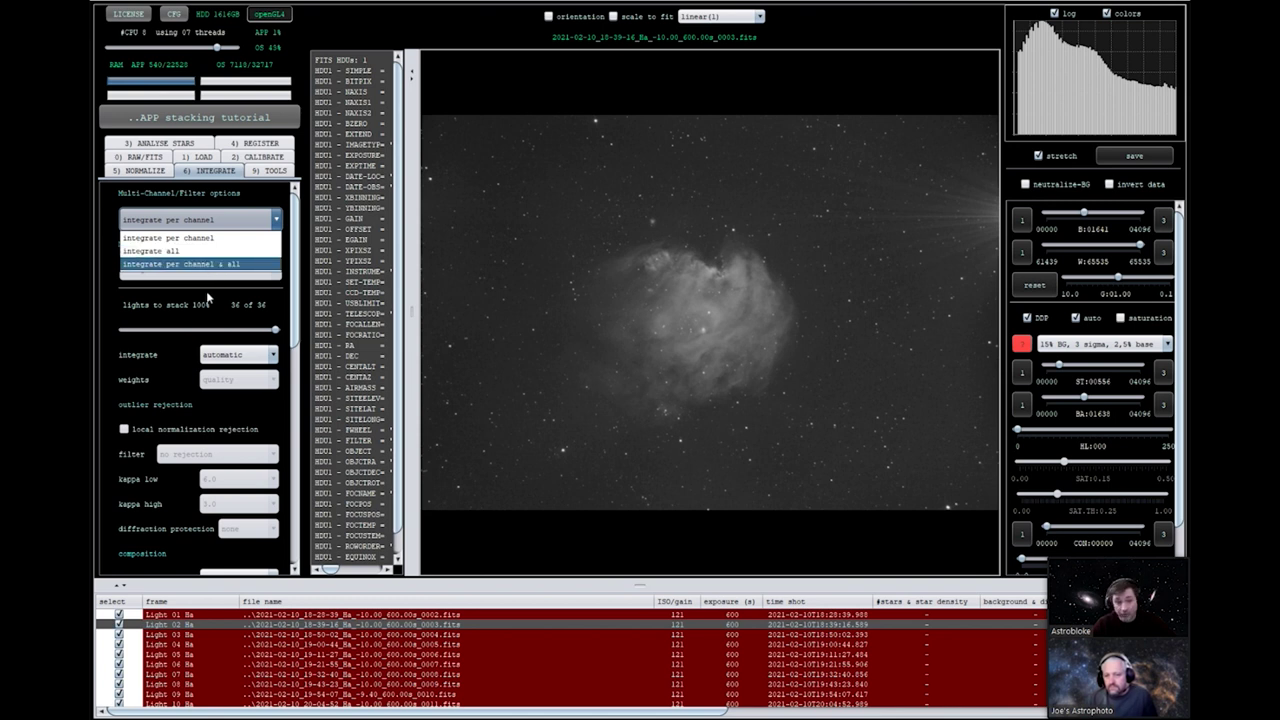
click(265, 199)
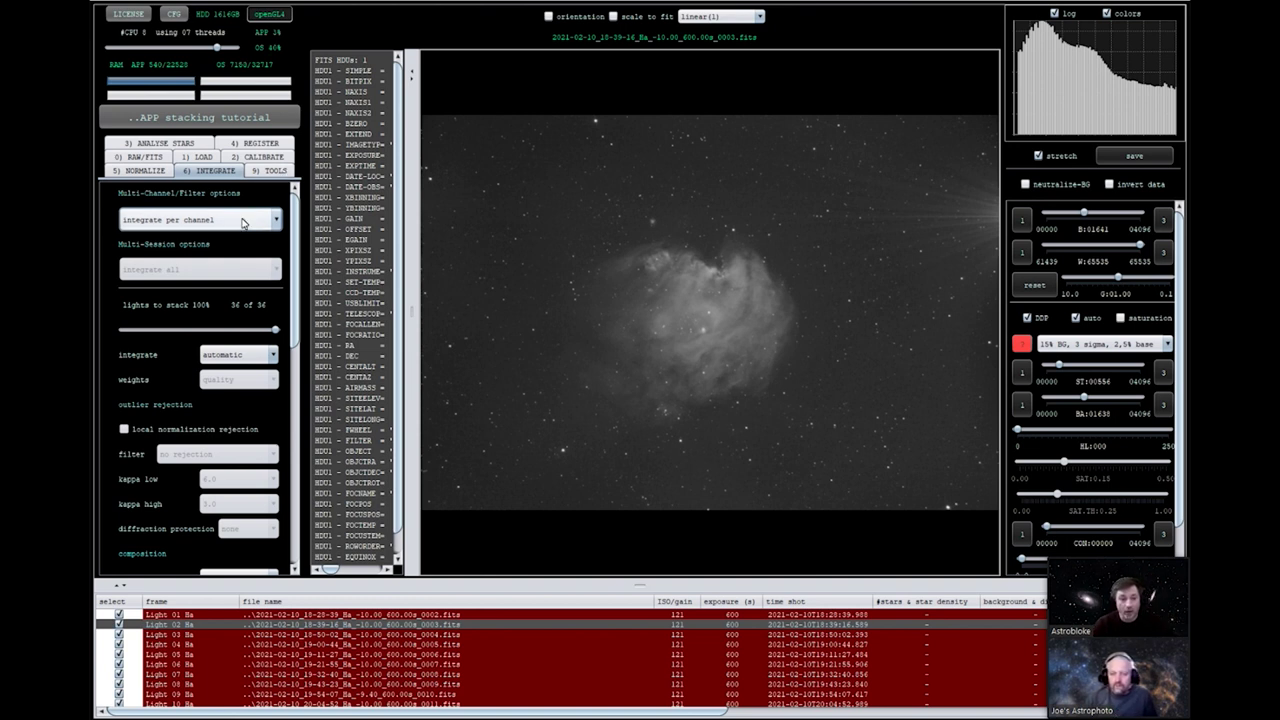
On the Calibrate tab, re-assign the calibration masters to the light frames.
click(263, 157)
scroll(243, 400, down, 8)
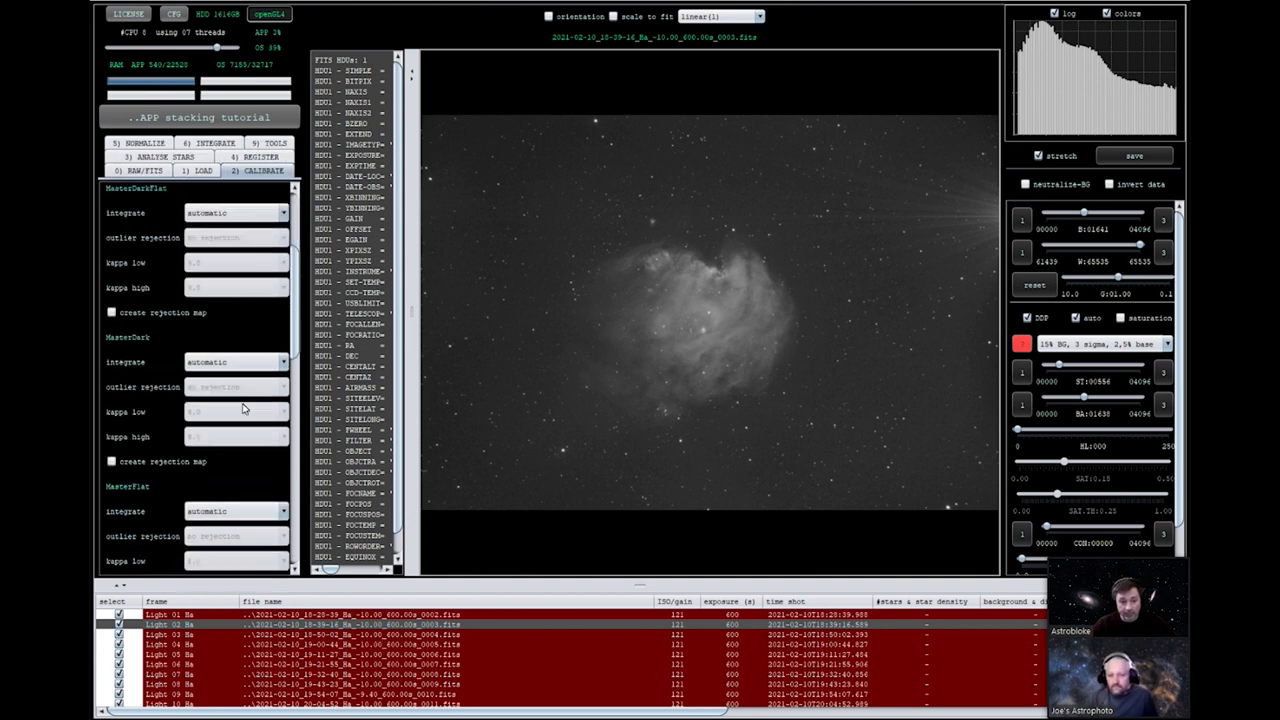
scroll(245, 420, down, 10)
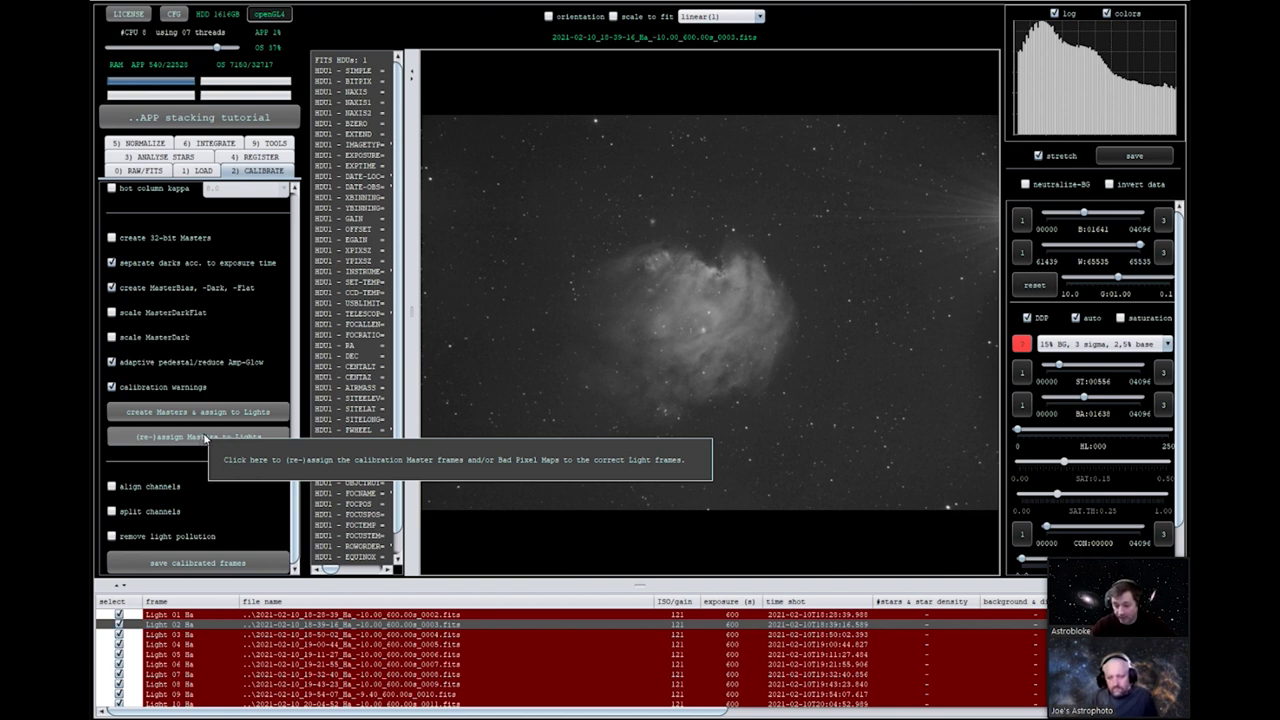
click(204, 442)
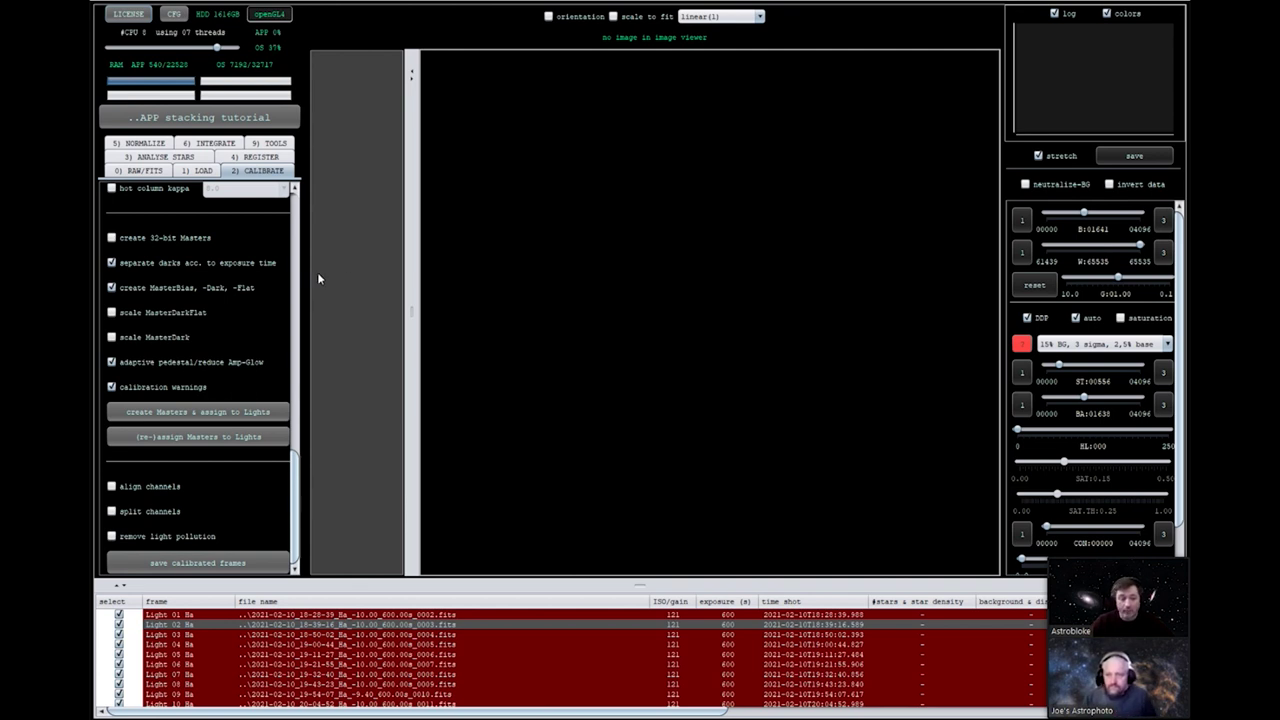
Load the 600 s all_channels master dark from the masters folder for all channels.
click(199, 171)
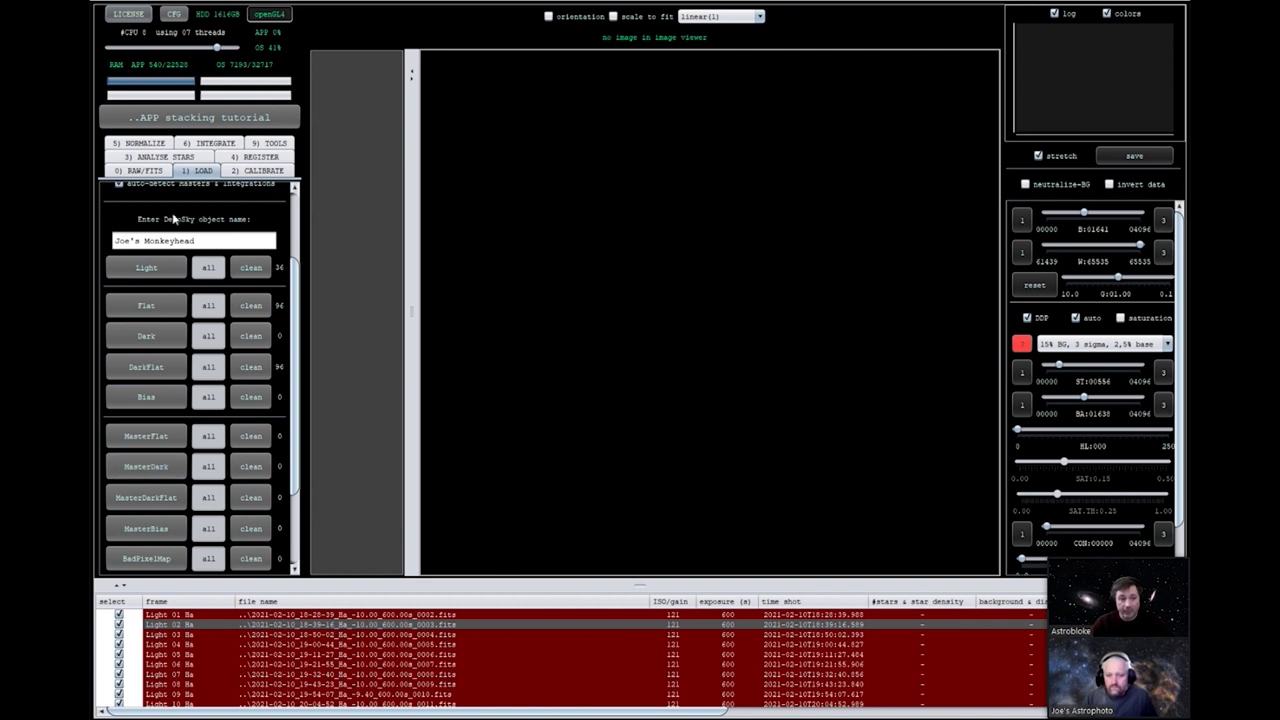
click(154, 340)
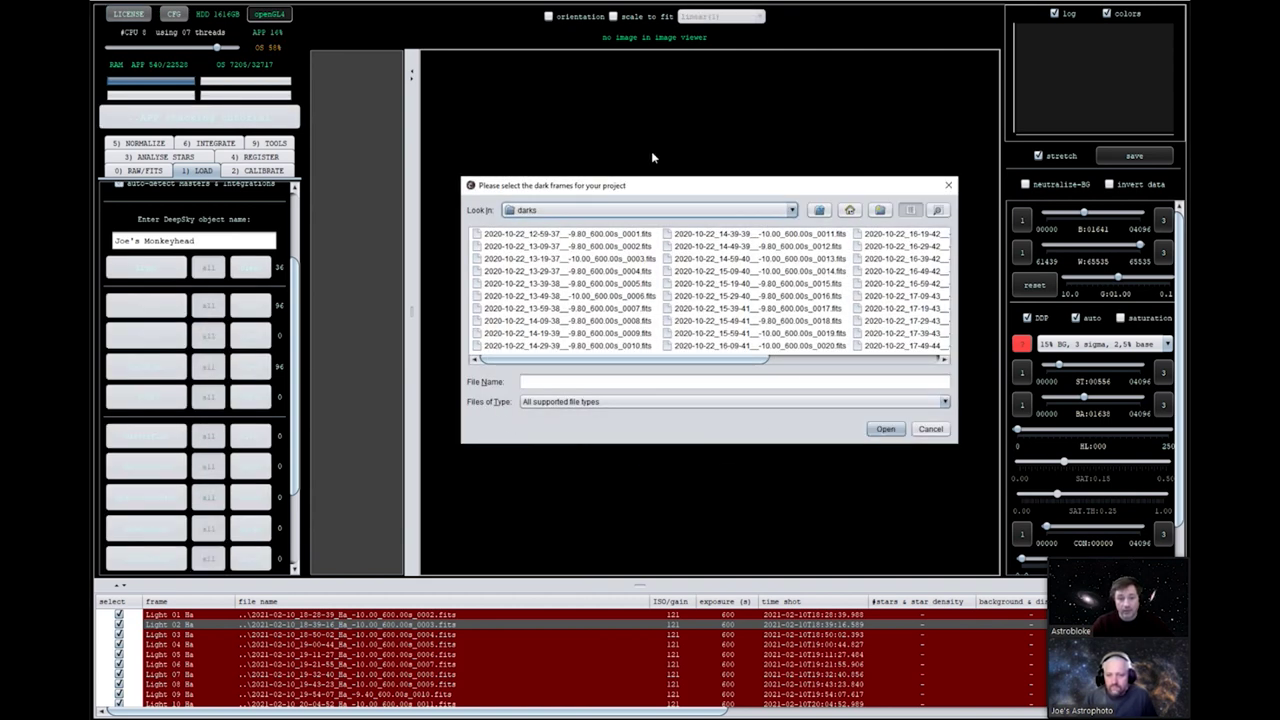
click(819, 210)
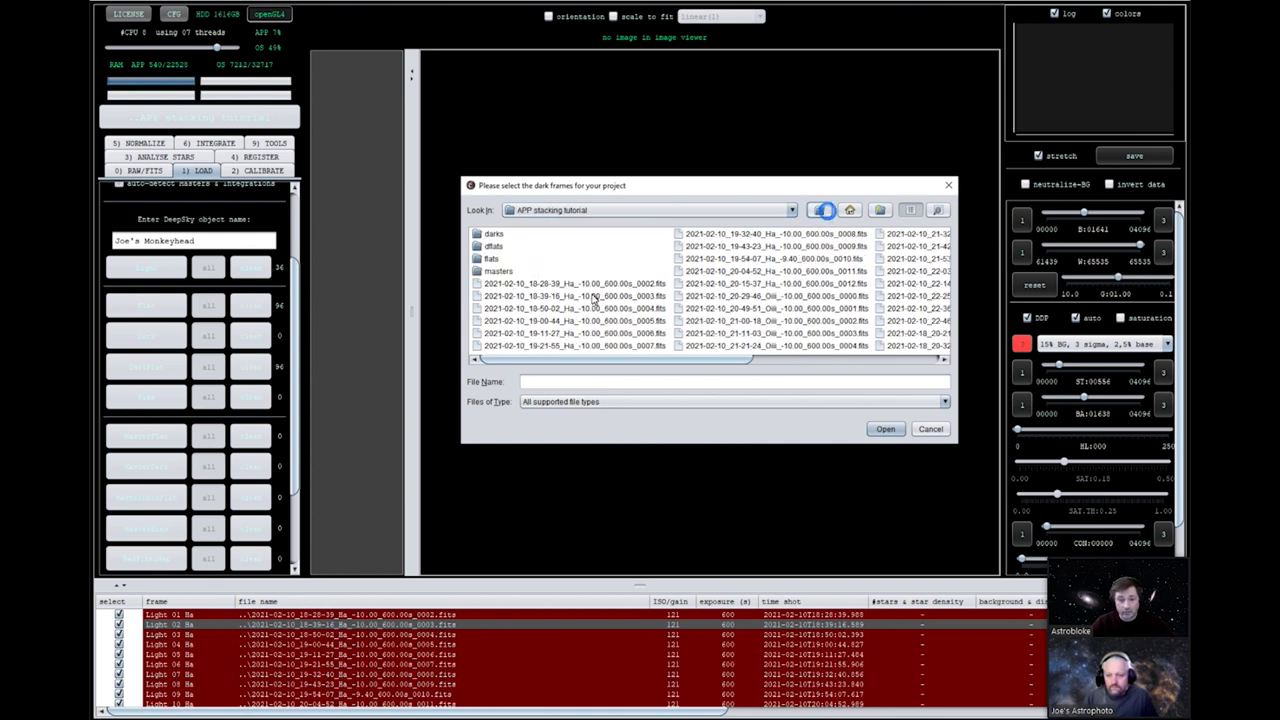
click(498, 272)
double_click(498, 272)
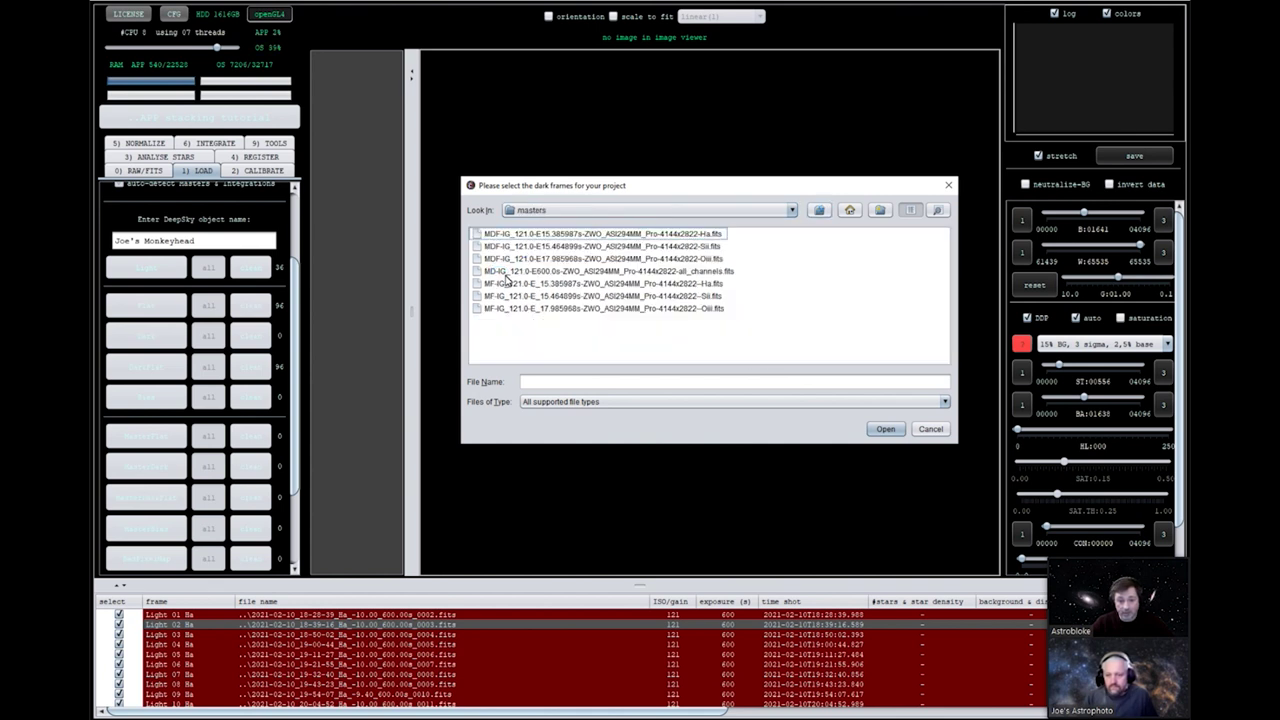
click(505, 272)
click(886, 429)
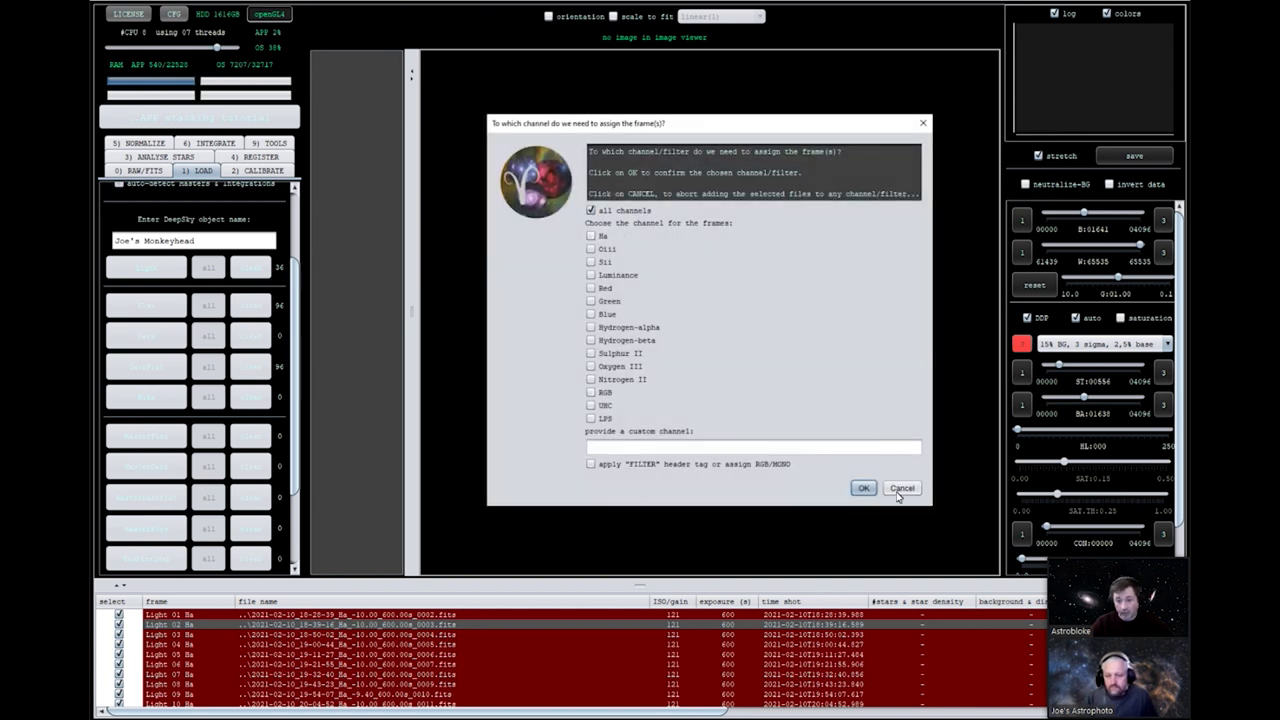
click(864, 488)
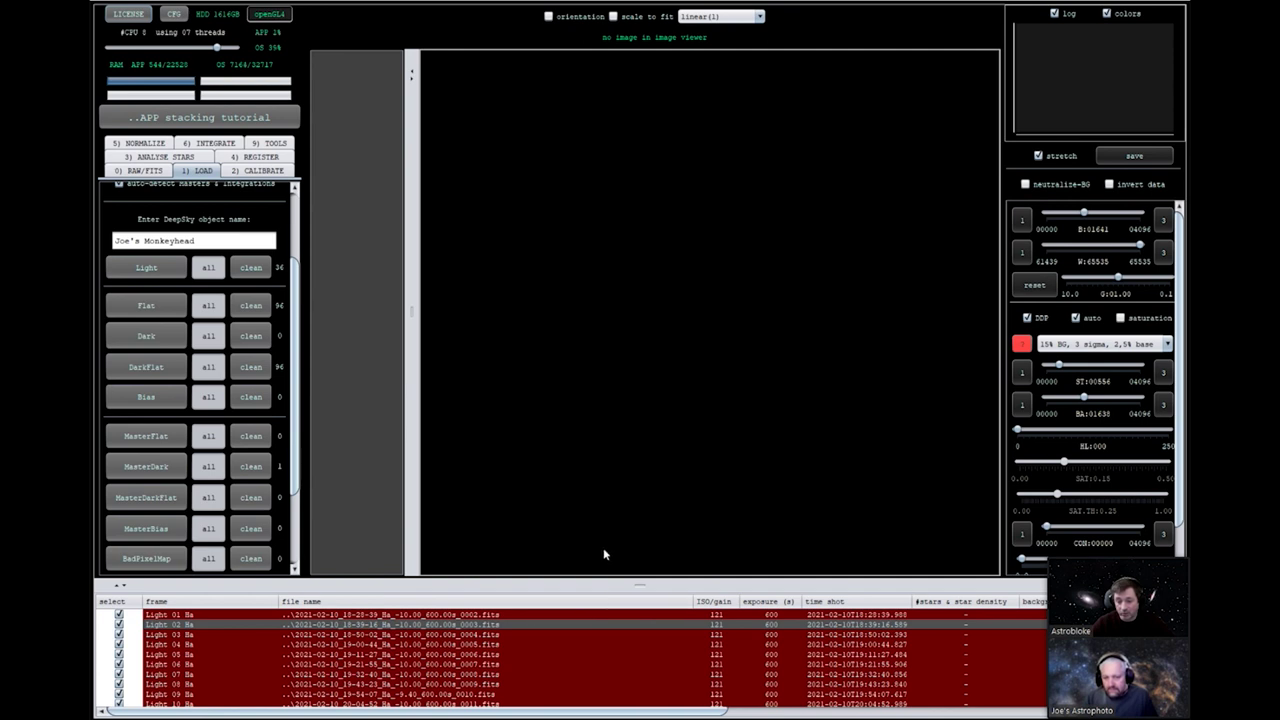
In the CALIBRATE tab, create master frames and assign them to the lights.
click(263, 170)
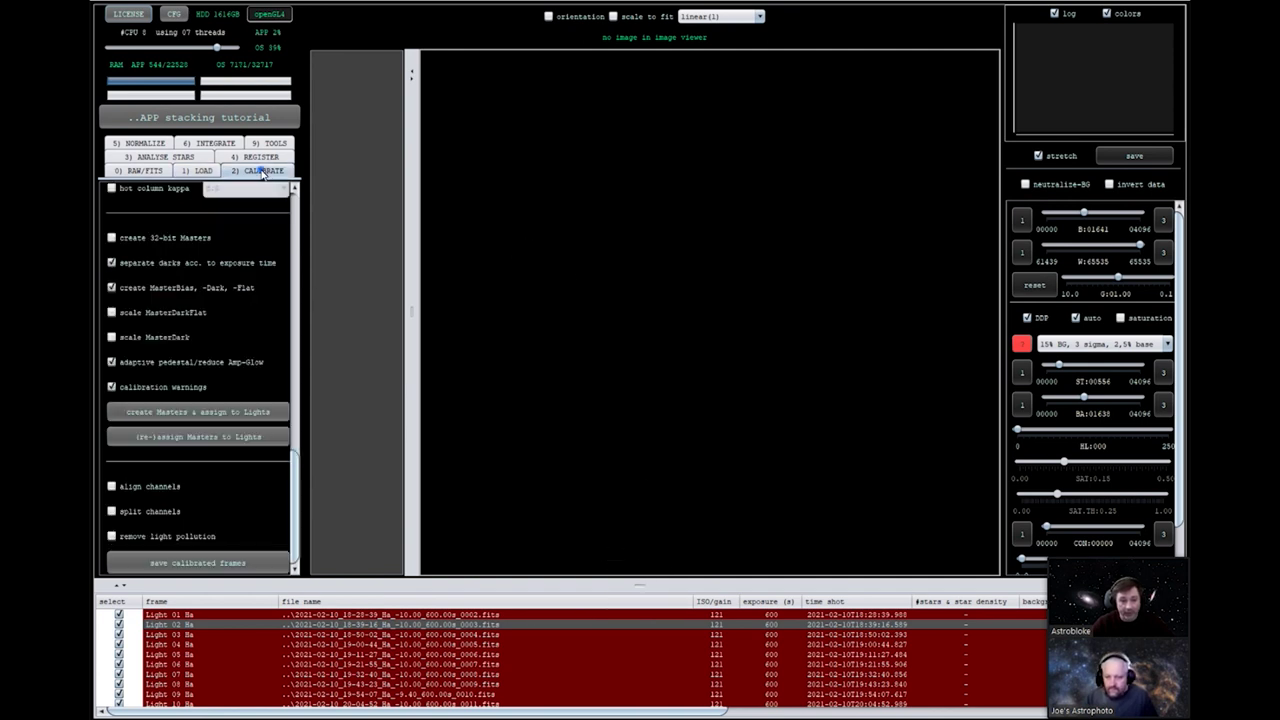
click(193, 414)
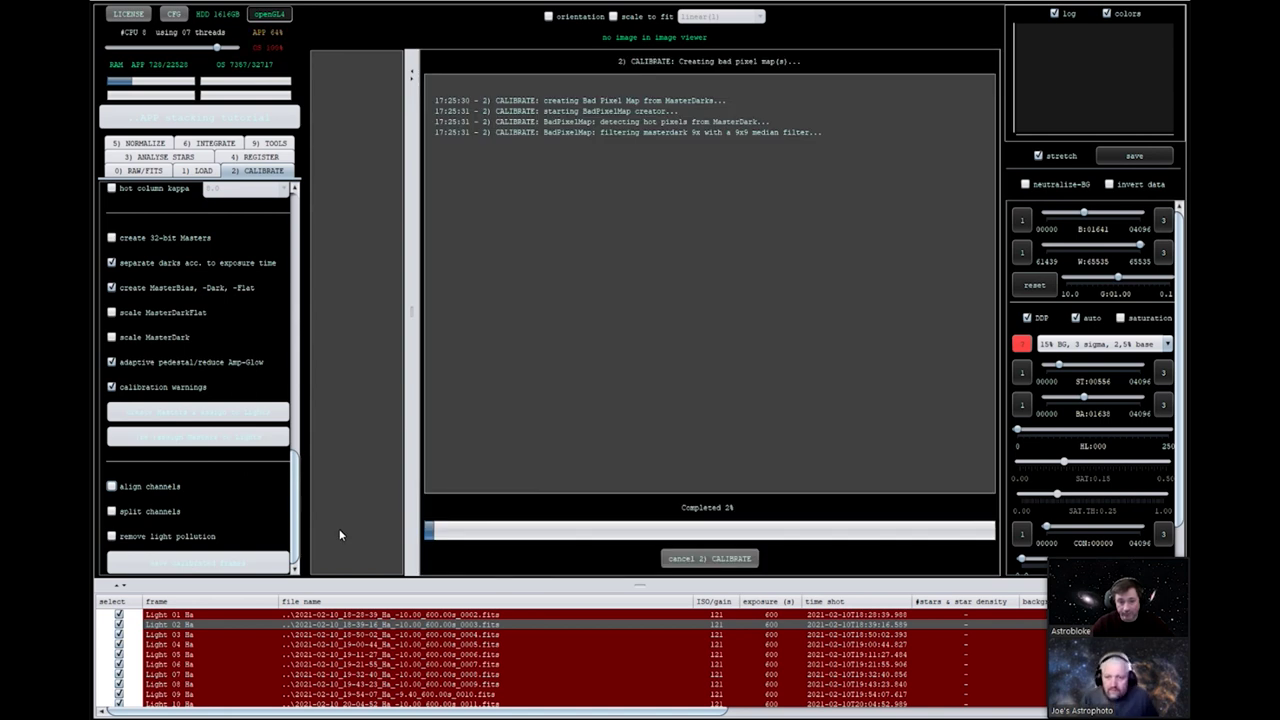
Raise processing to 8 threads and scroll through the INTEGRATE settings.
drag(217, 47, 234, 48)
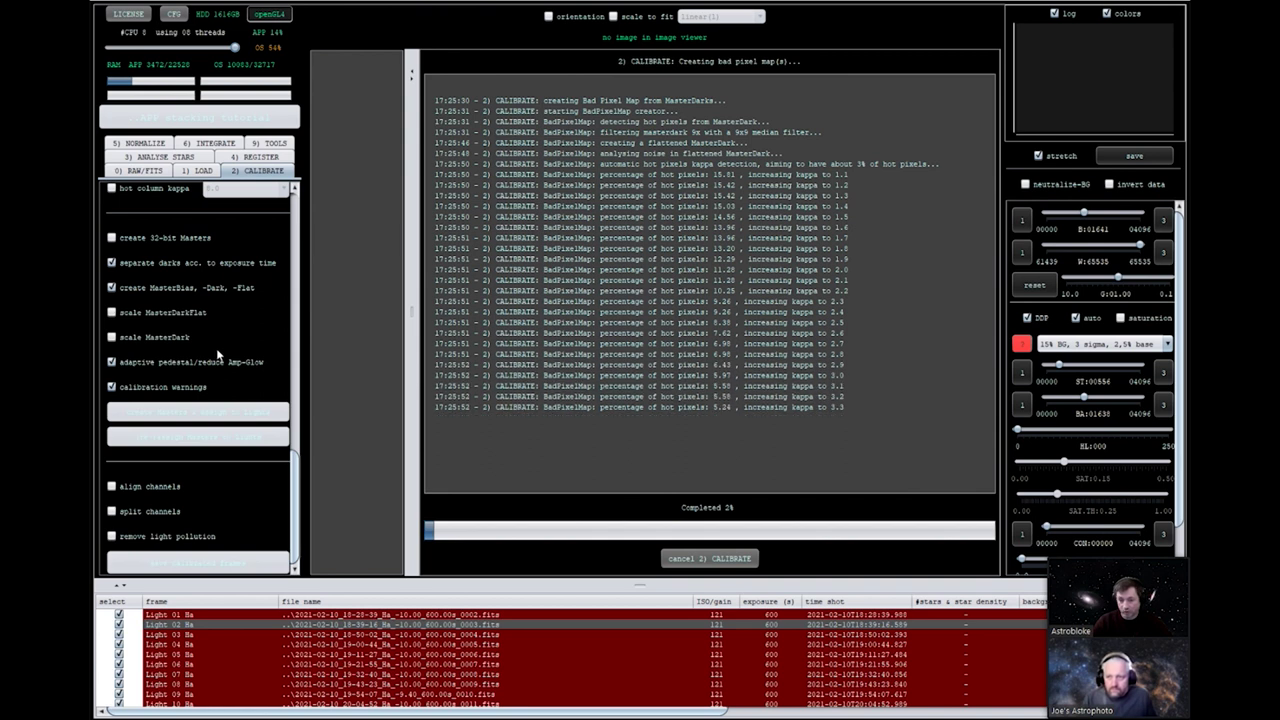
click(236, 145)
scroll(235, 508, down, 2)
scroll(235, 508, down, 10)
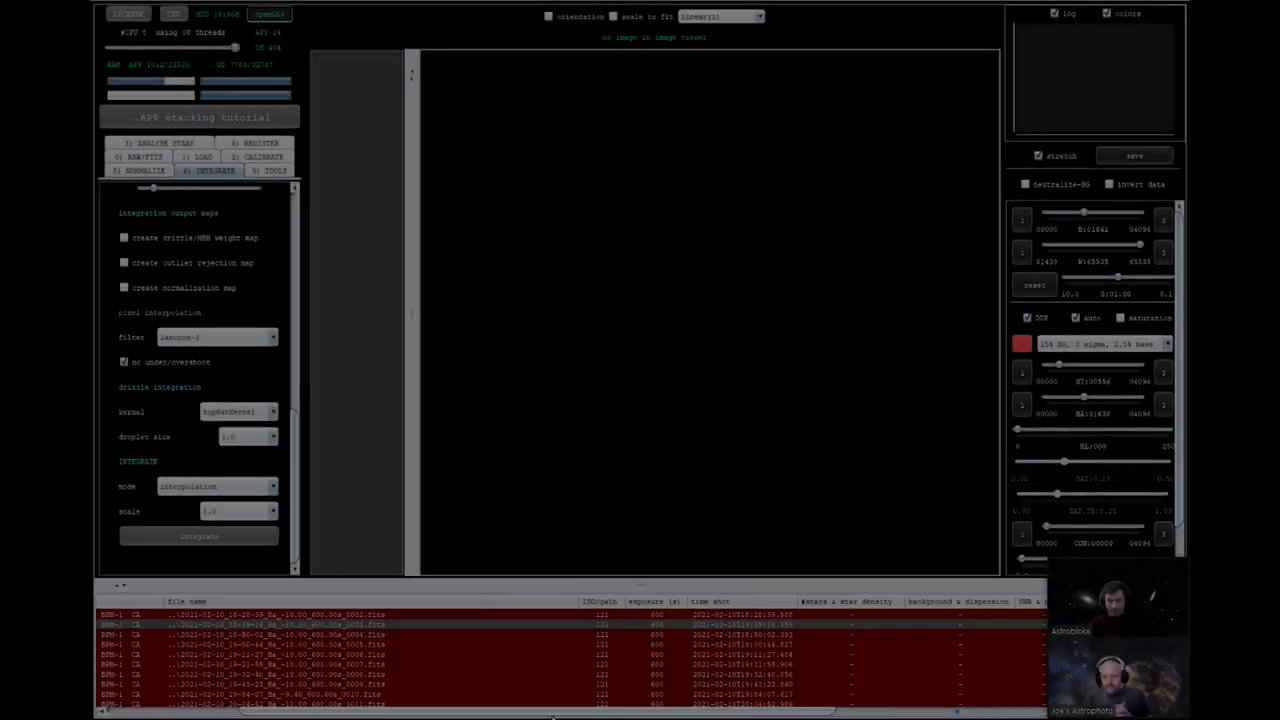
Scroll the light list back to its left edge and load Light 02 Ha into the viewer.
drag(553, 717, 410, 716)
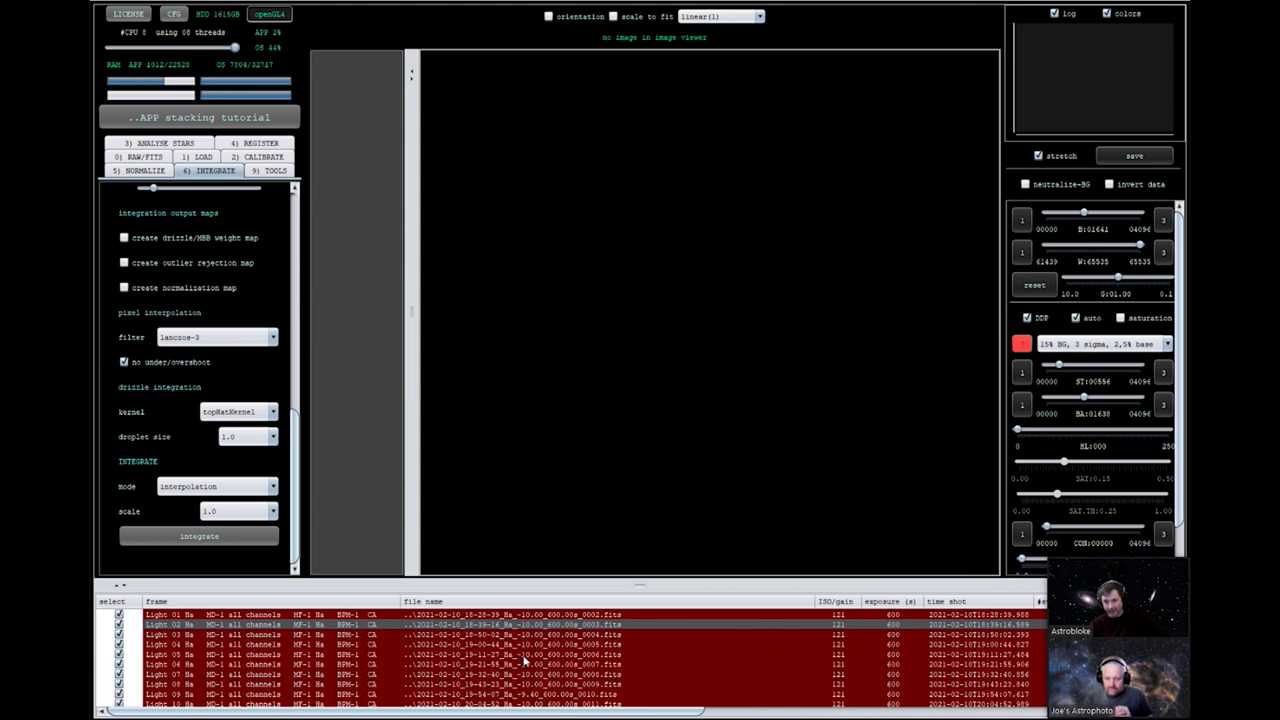
click(498, 628)
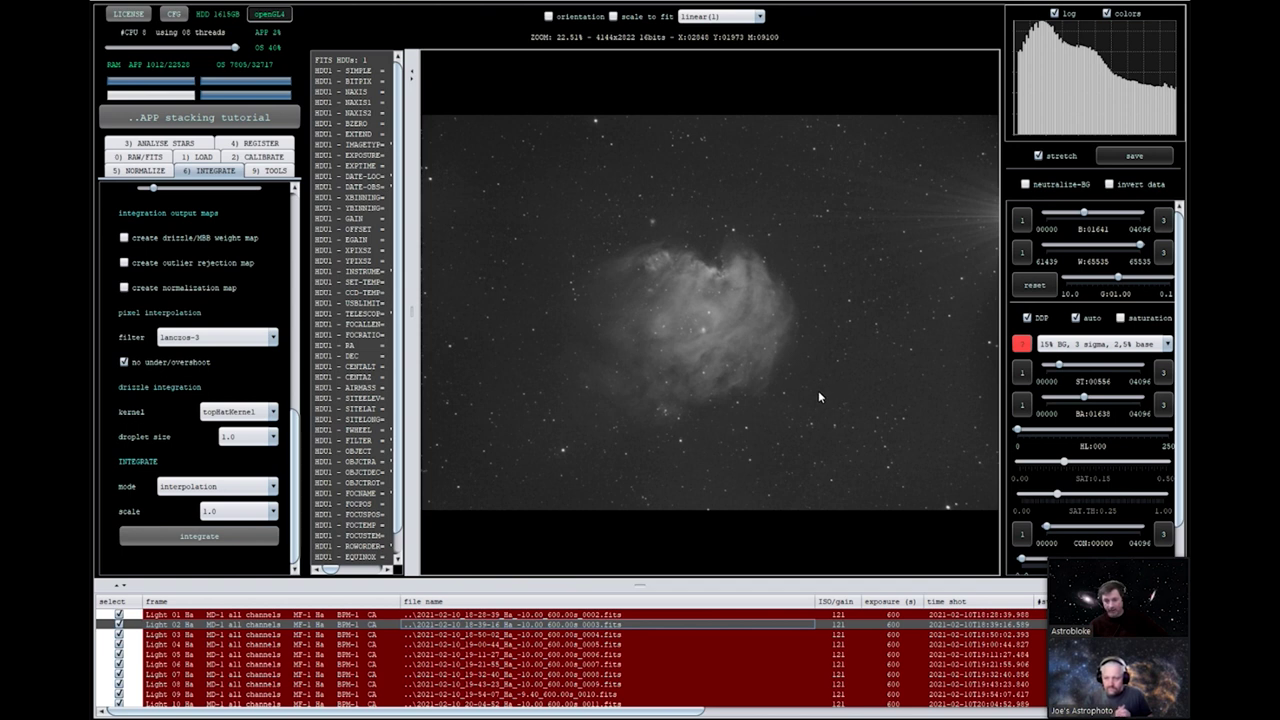
Switch Light 02 Ha to the l-calibrated display mode and zoom in to inspect it.
scroll(818, 390, down, 2)
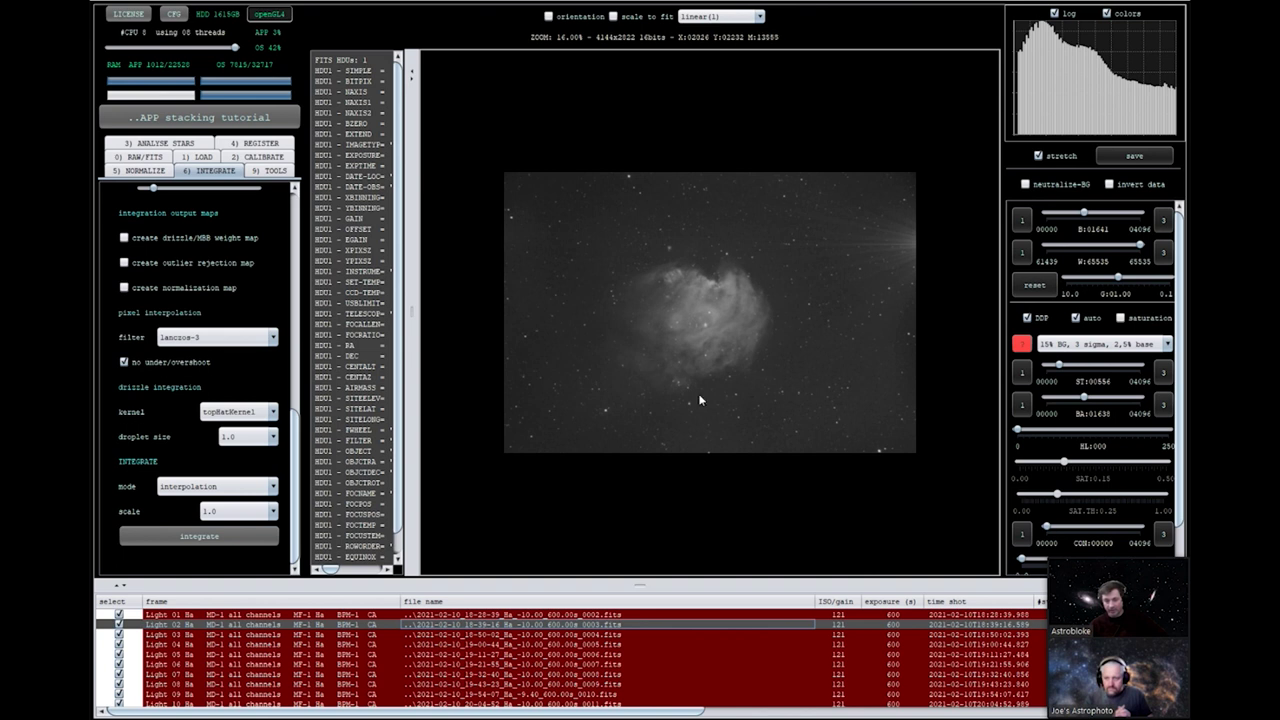
click(759, 16)
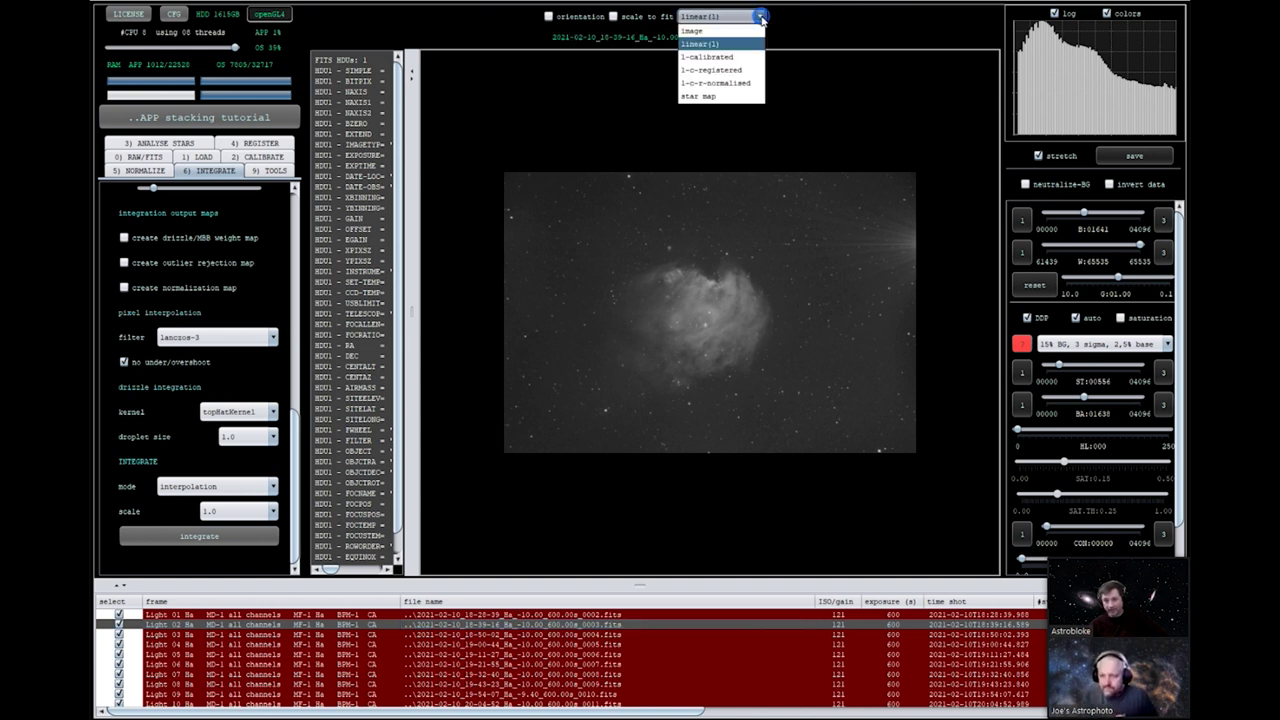
click(709, 58)
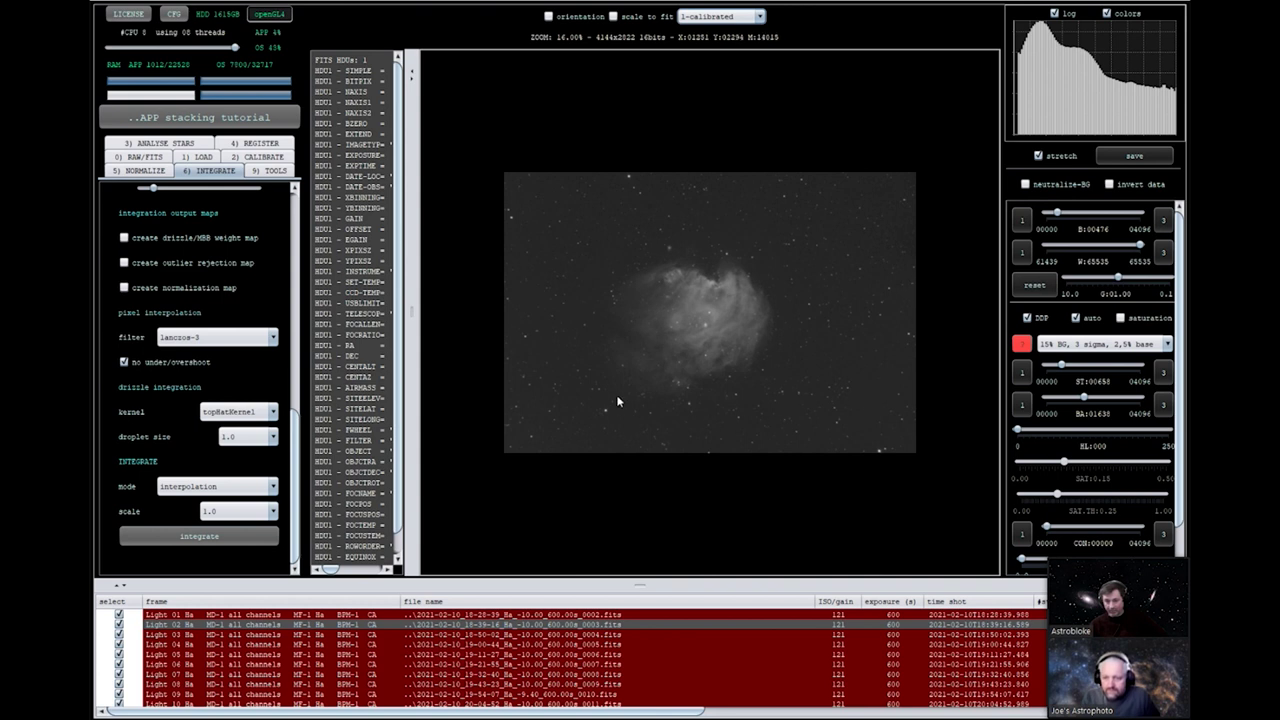
scroll(688, 338, up, 1)
scroll(690, 346, up, 2)
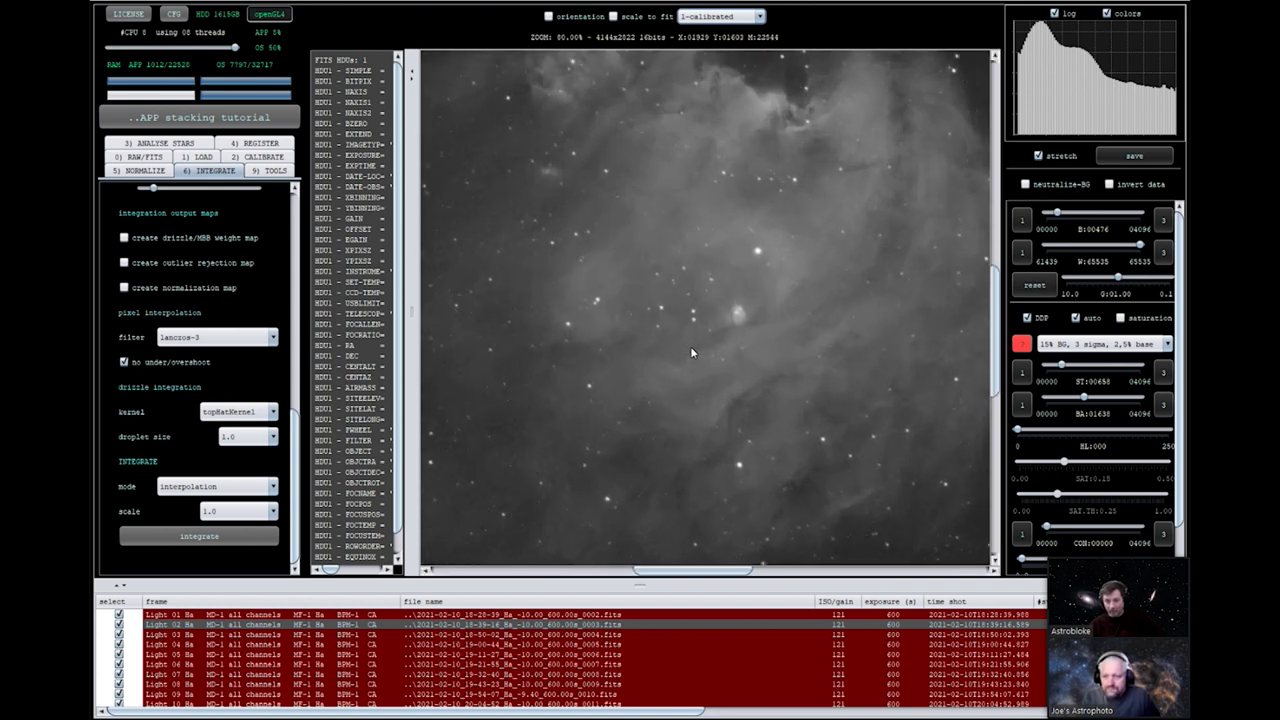
scroll(690, 346, down, 2)
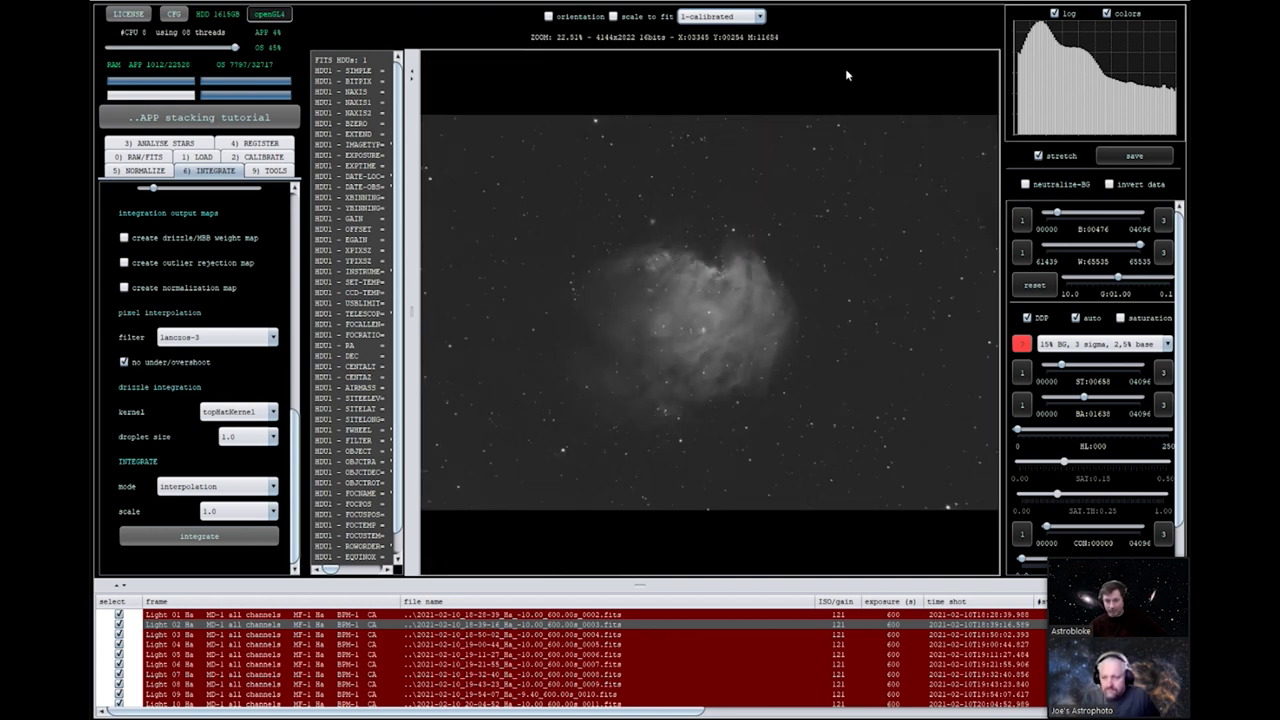
Compare linear(1) against l-calibrated, ending on the calibrated view.
click(762, 17)
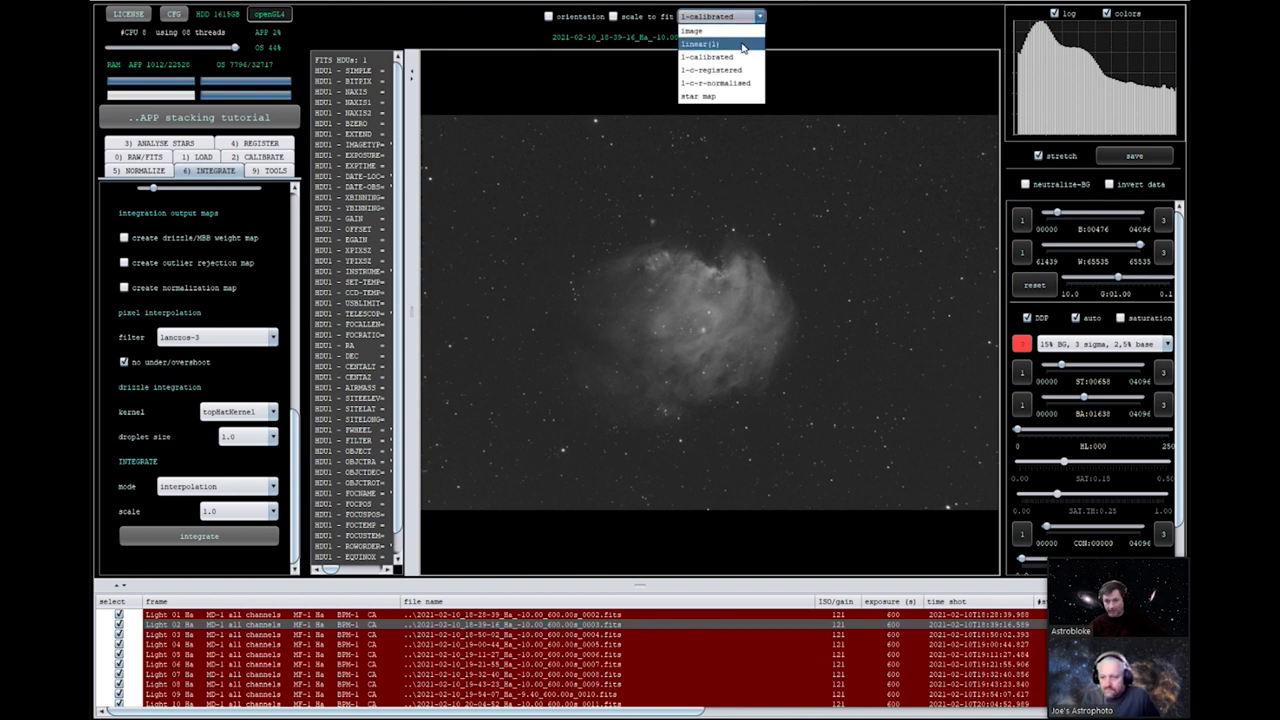
click(745, 30)
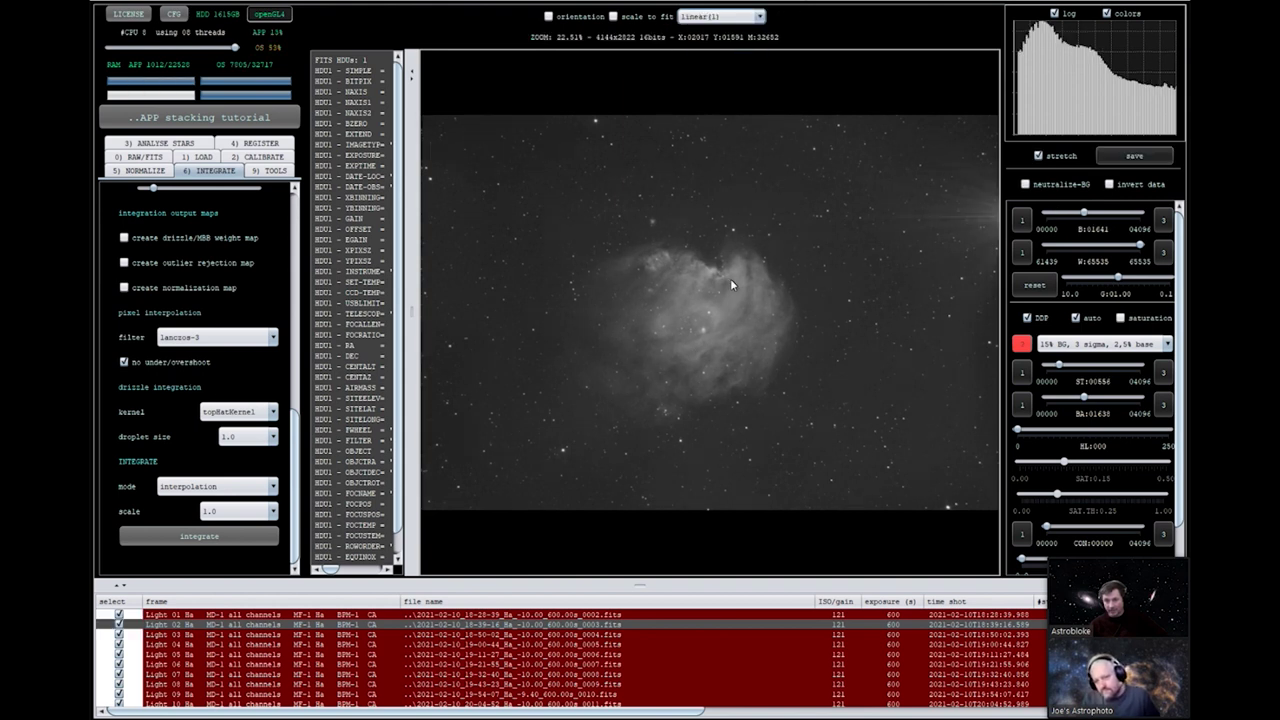
click(760, 17)
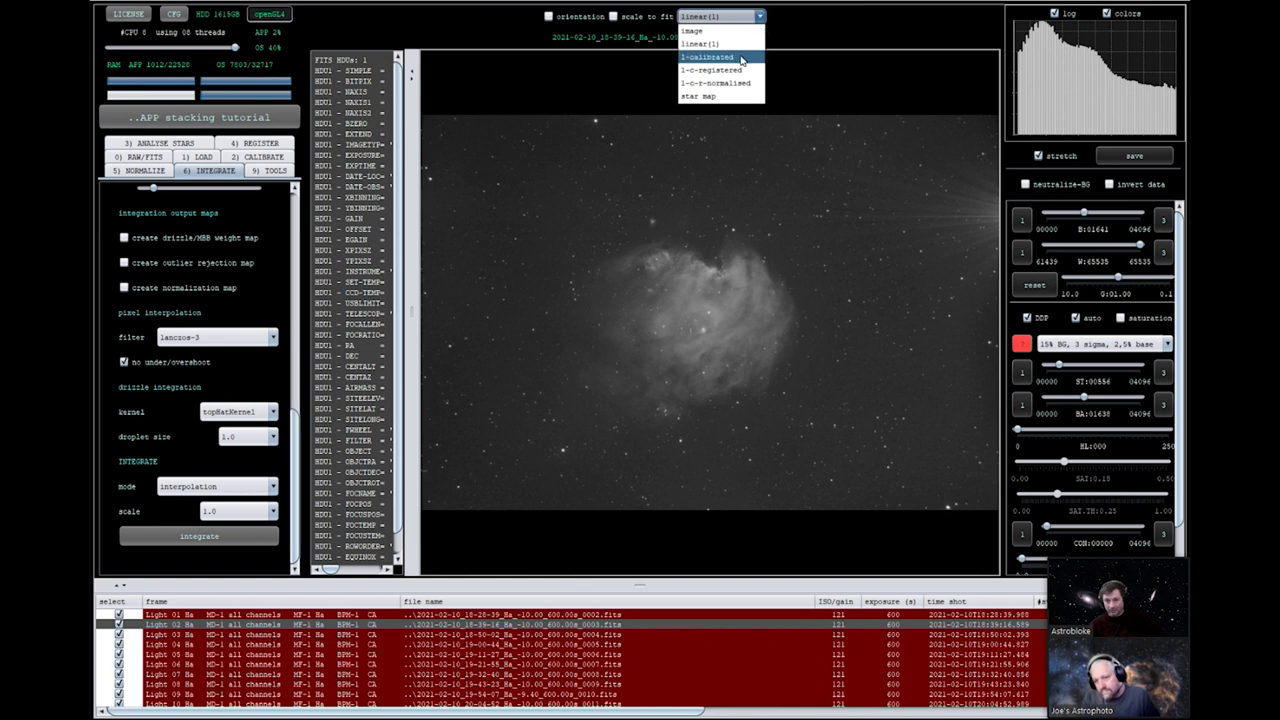
click(741, 60)
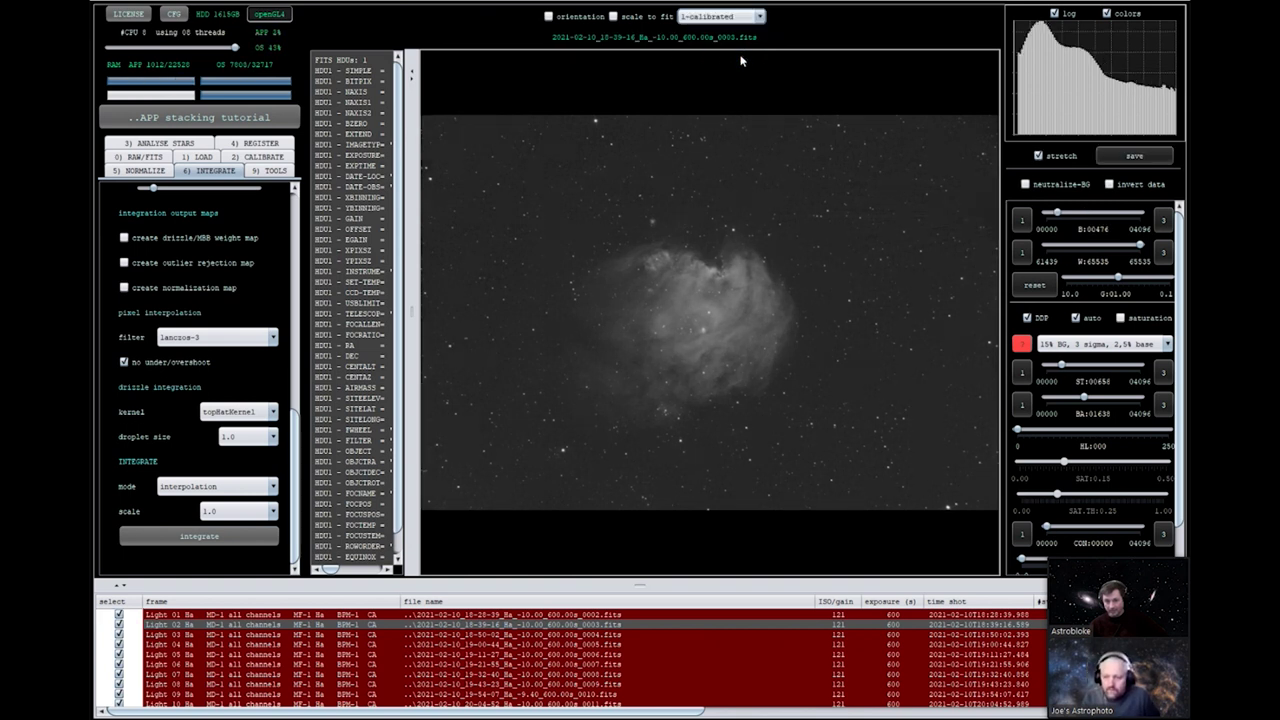
click(760, 17)
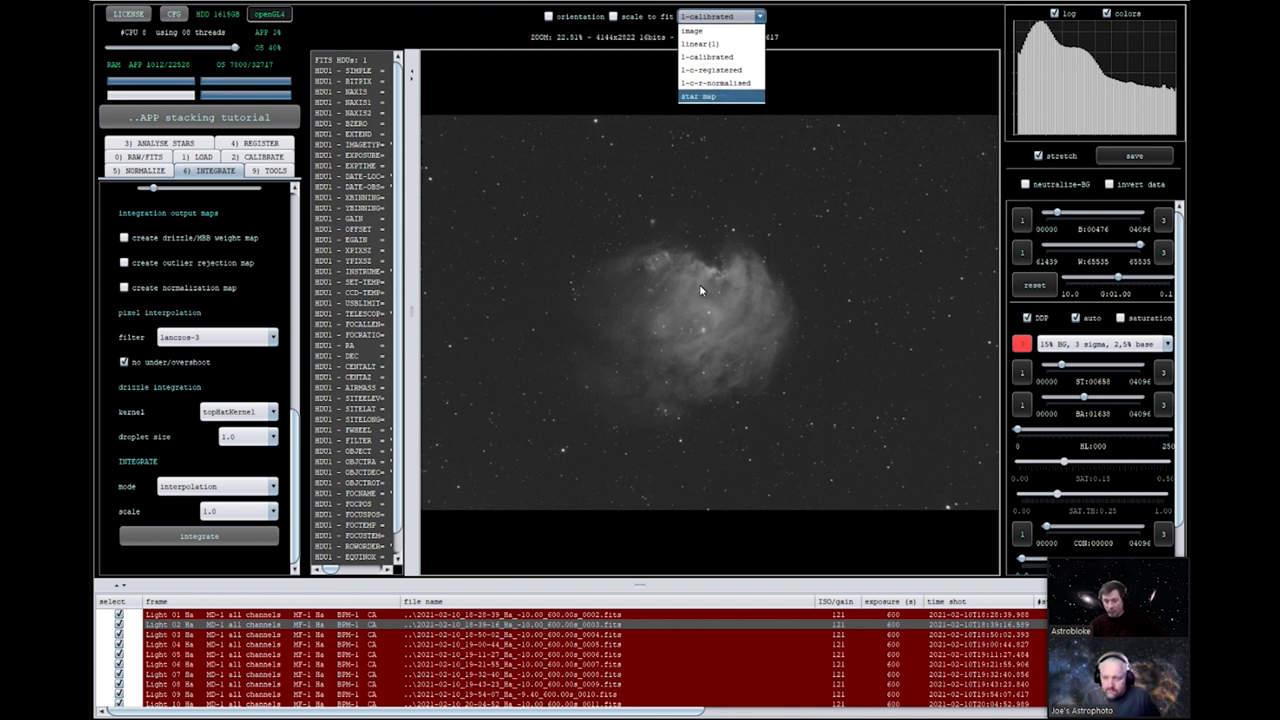
scroll(699, 284, down, 1)
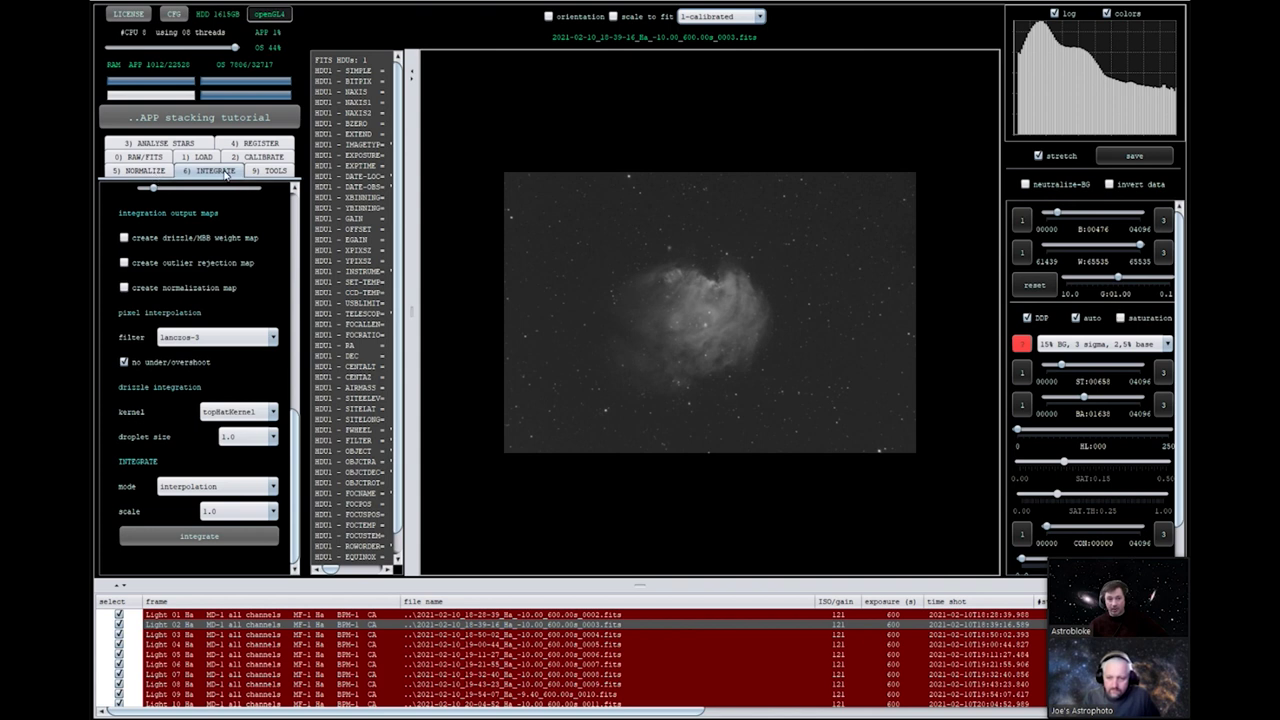
Untick 'same camera and optics' in REGISTER, glance at TOOLS, then return to INTEGRATE.
click(255, 143)
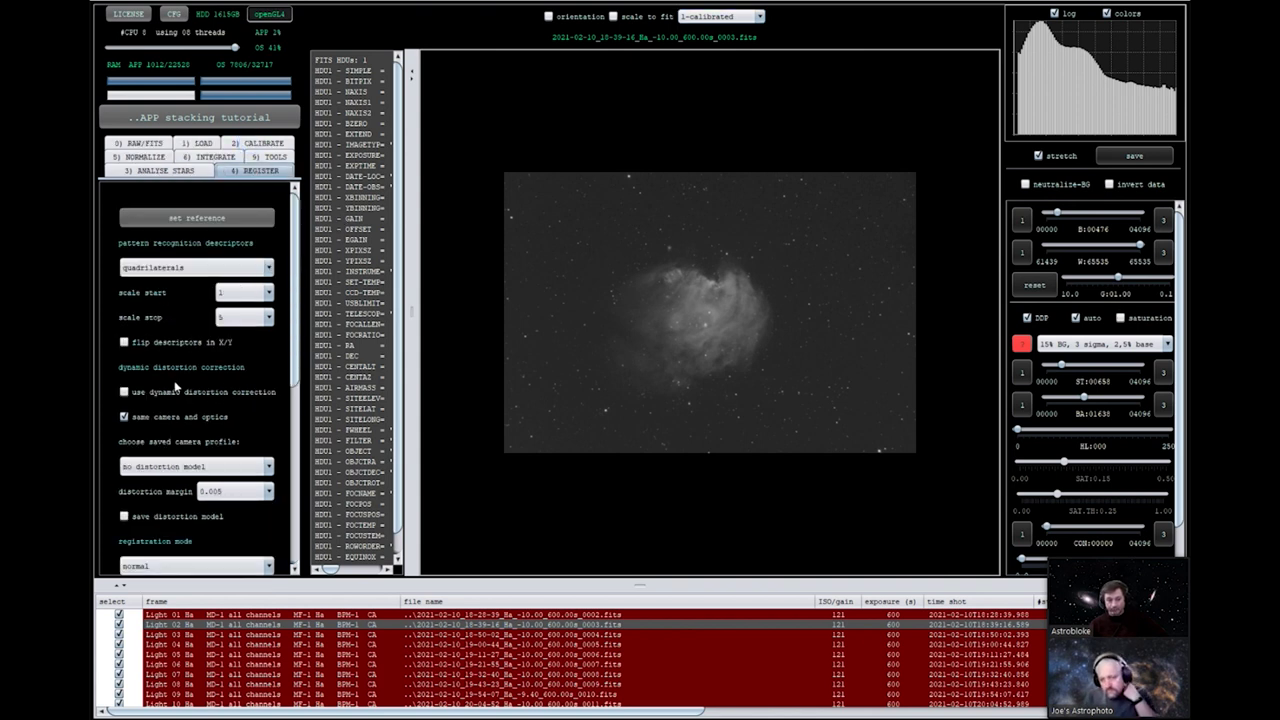
click(125, 416)
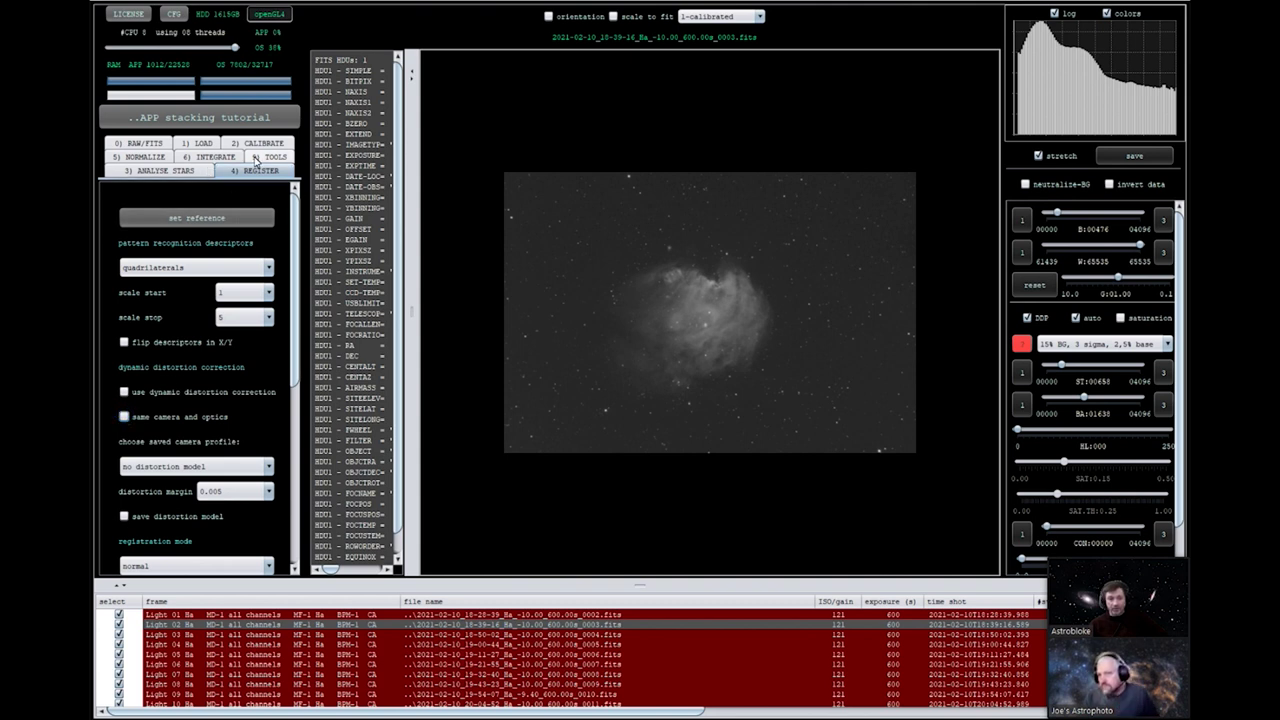
scroll(194, 472, down, 6)
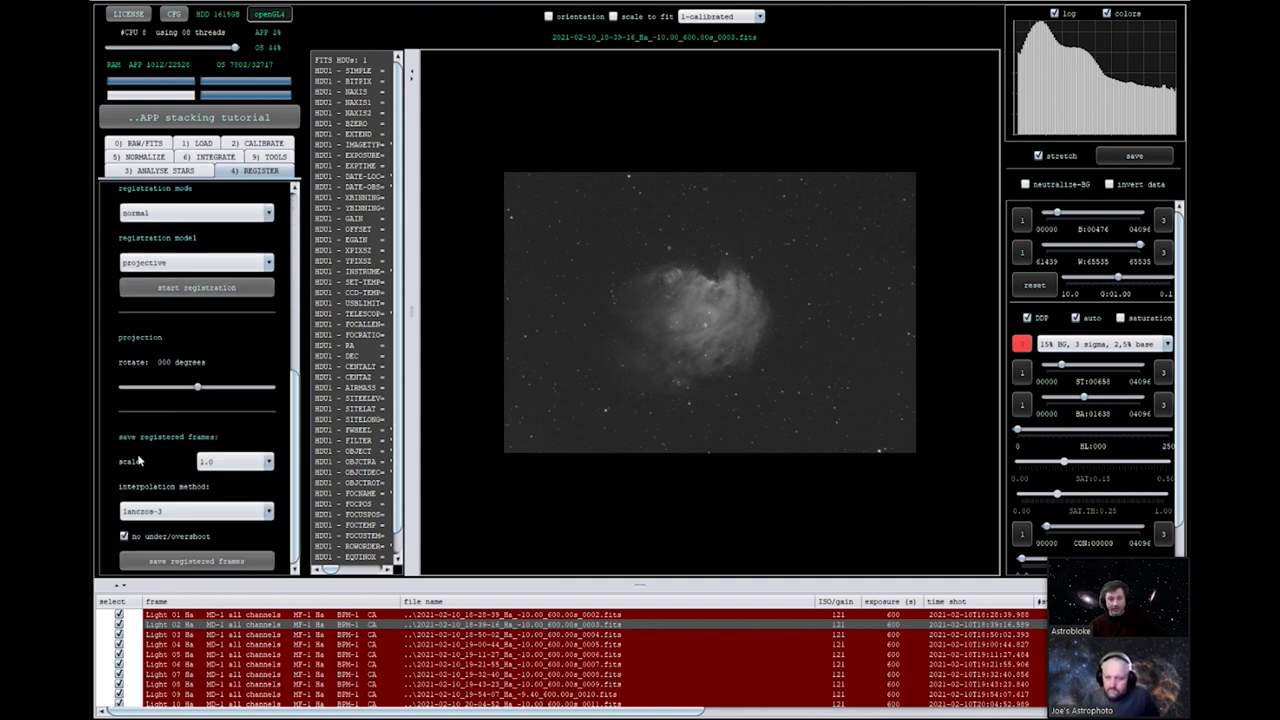
scroll(178, 484, up, 6)
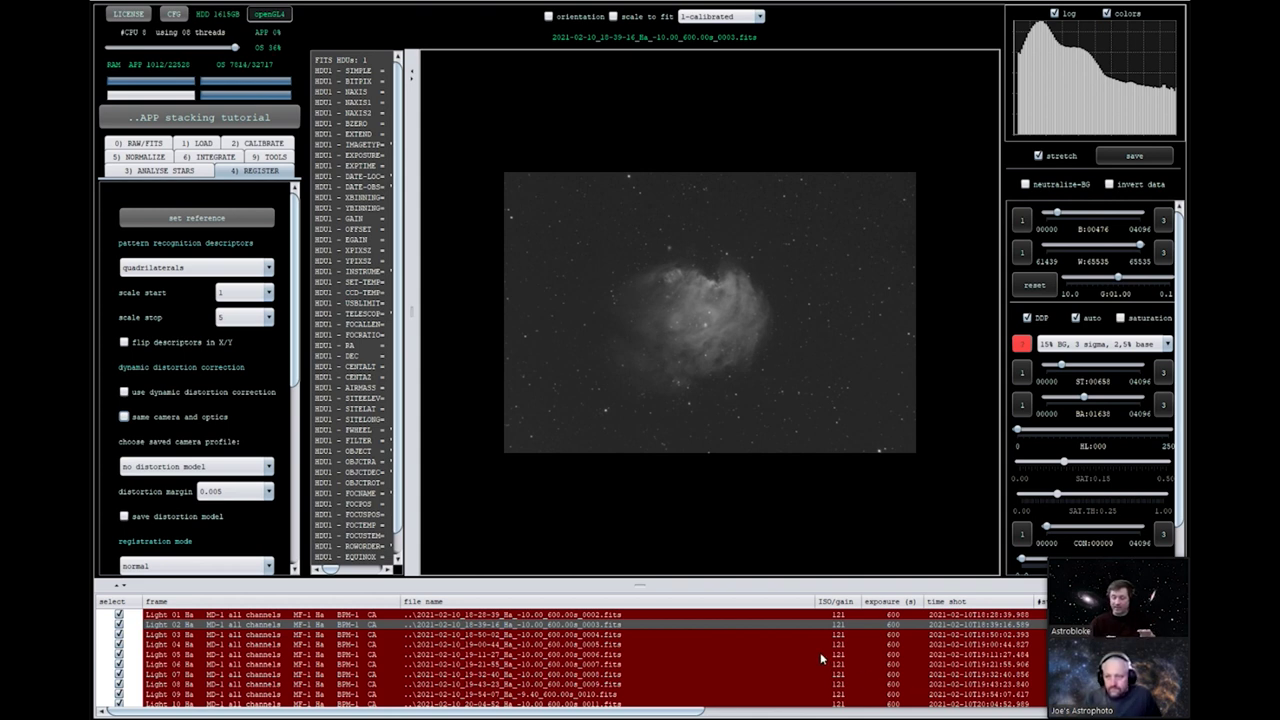
click(268, 157)
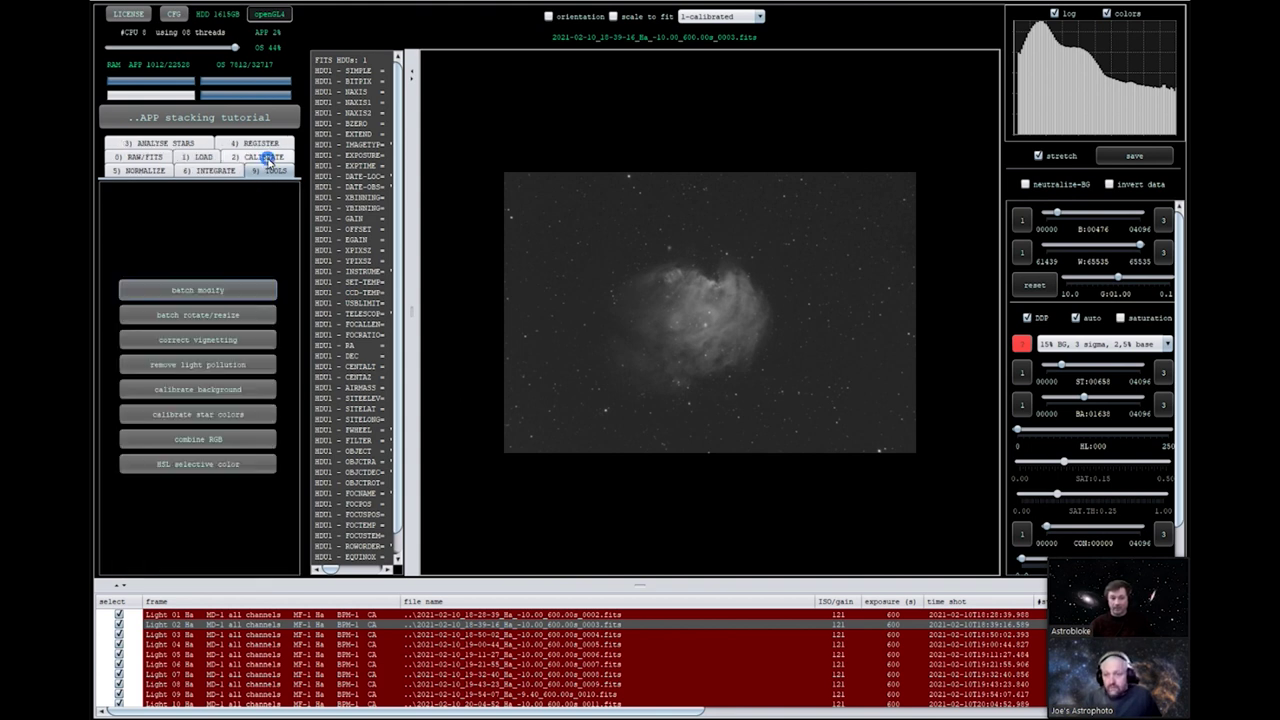
click(208, 171)
Start integrating the calibrated lights, confirm the Monkeyhead object name, and show NORMALIZE settings.
click(205, 537)
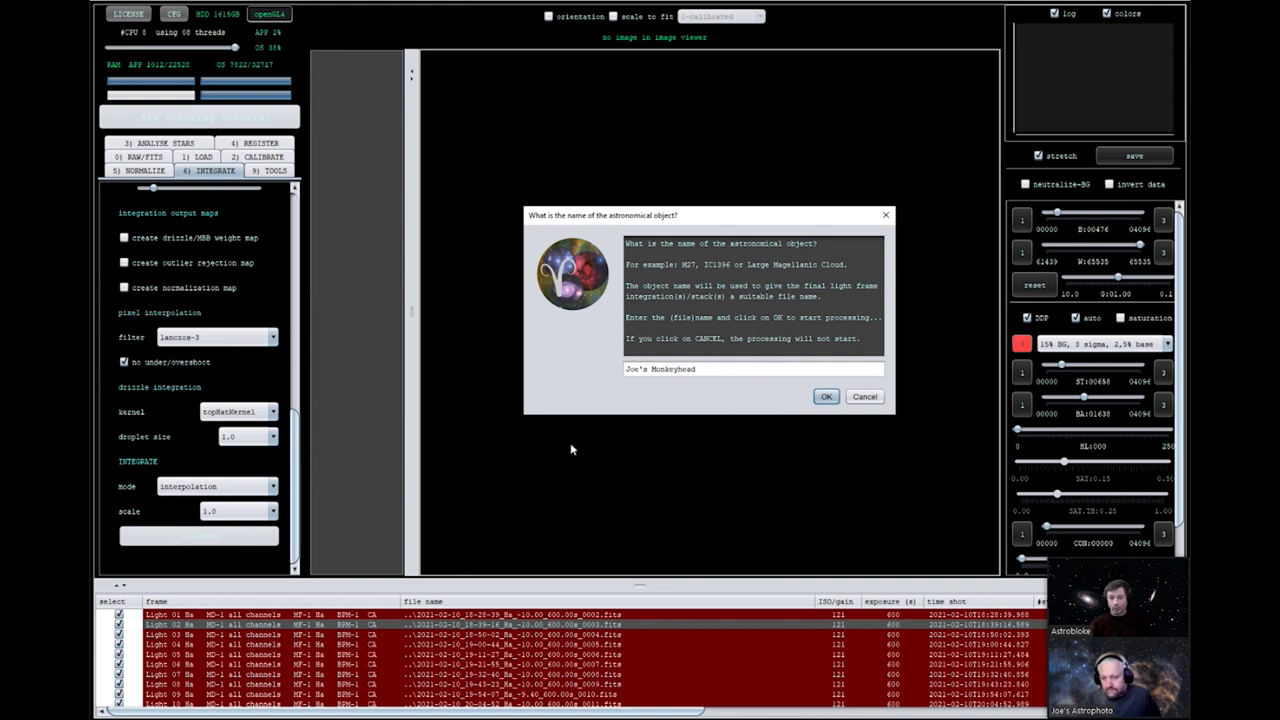
click(826, 396)
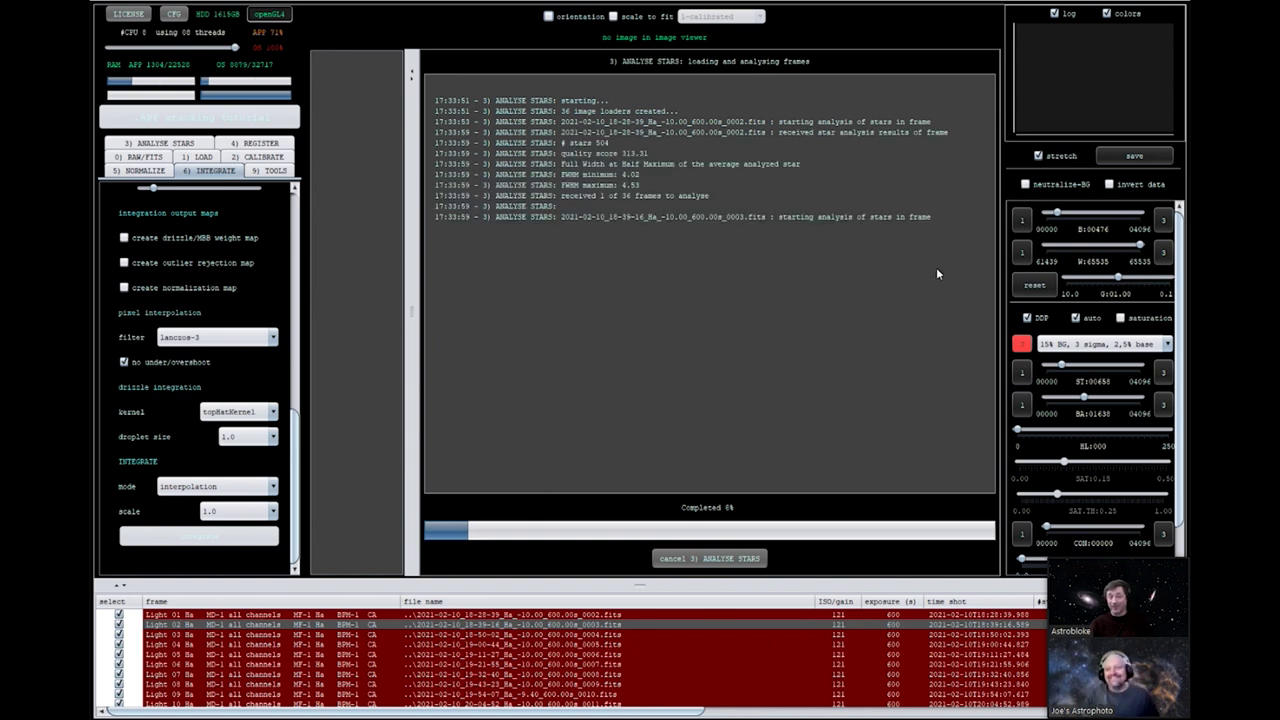
click(140, 170)
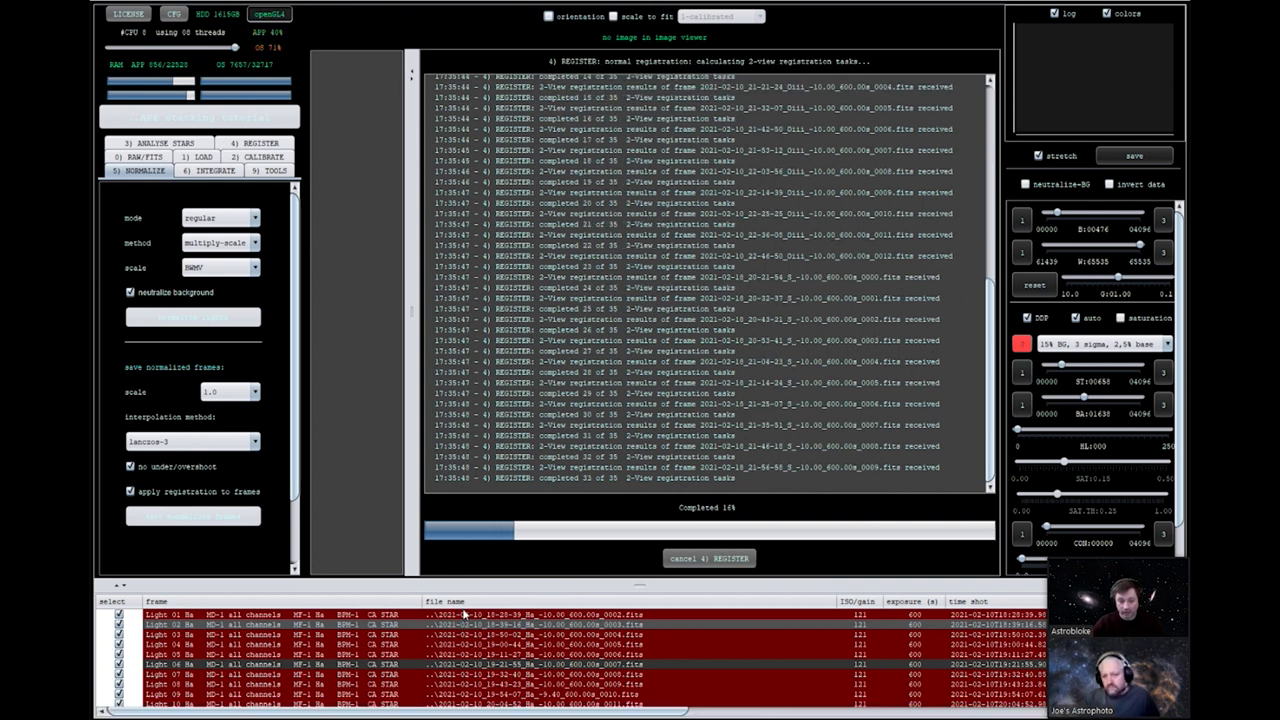
Widen the frame list and enlarge the log panel while Normalize and Integrate finish.
scroll(538, 665, down, 1)
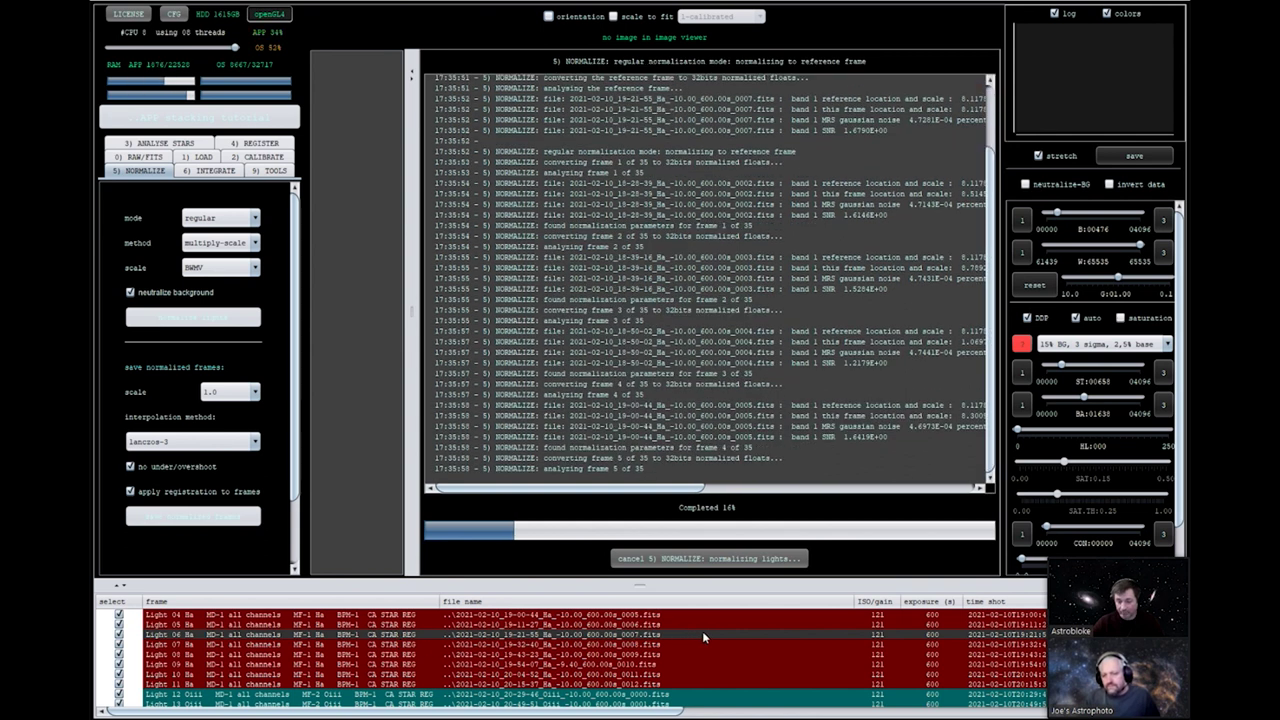
drag(621, 713, 1015, 713)
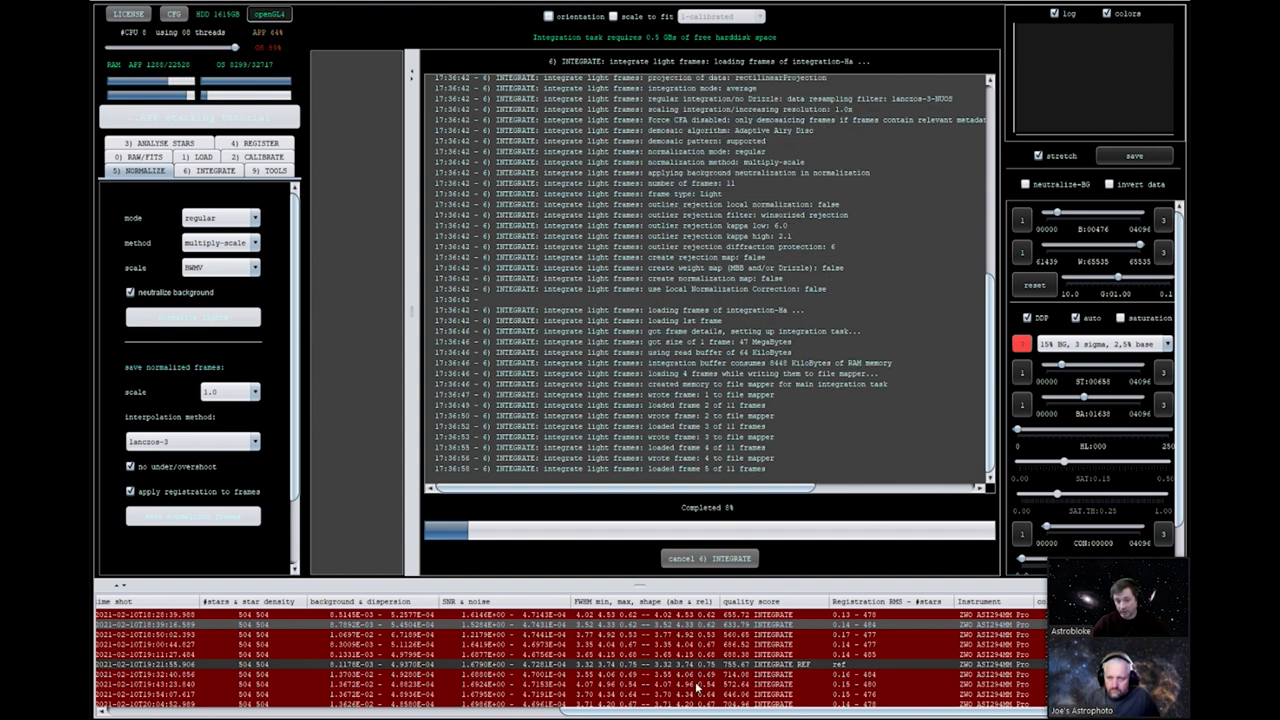
scroll(697, 686, down, 3)
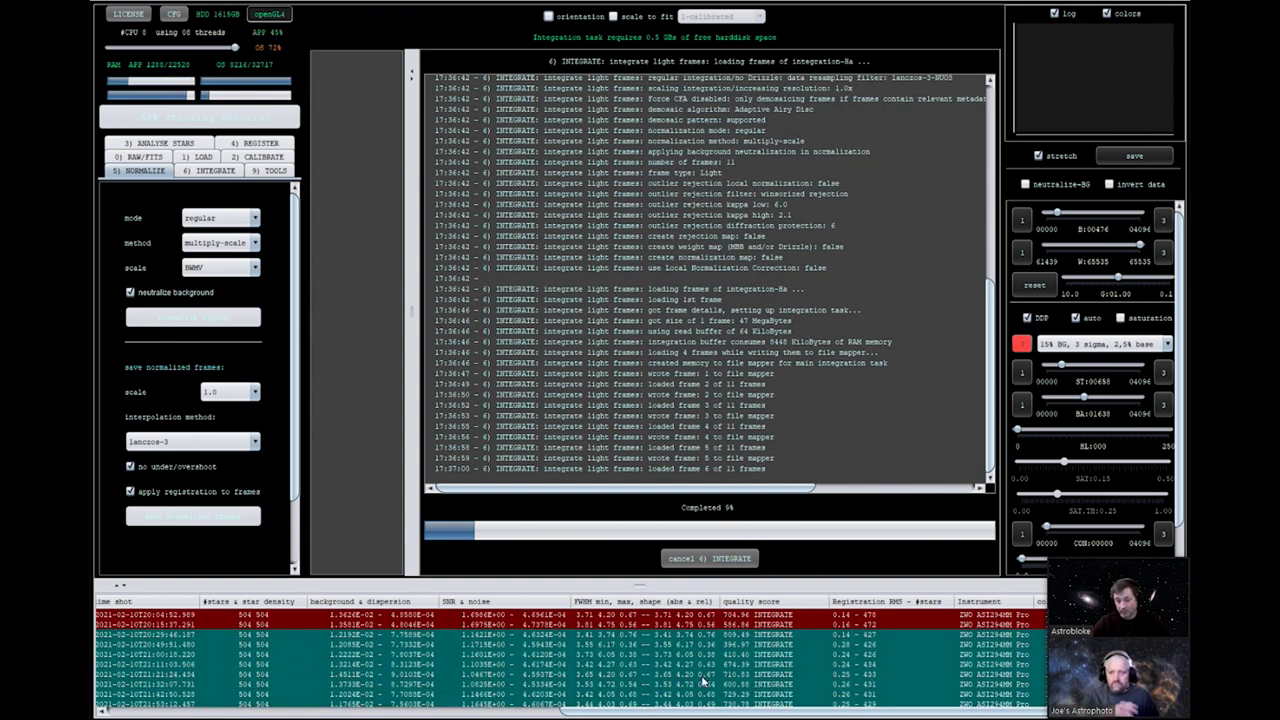
drag(640, 589, 660, 648)
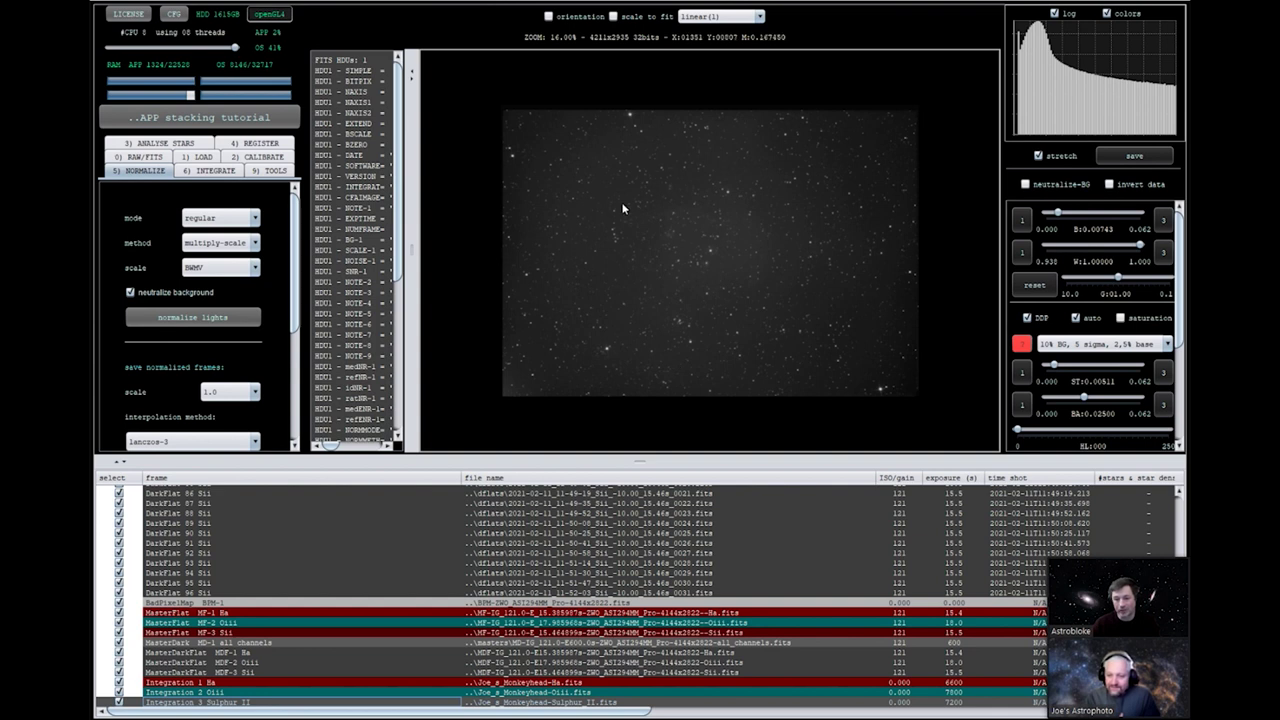
Preview the Oiii and Ha stacks, then load Oiii and Sulphur II into the viewer.
double_click(272, 695)
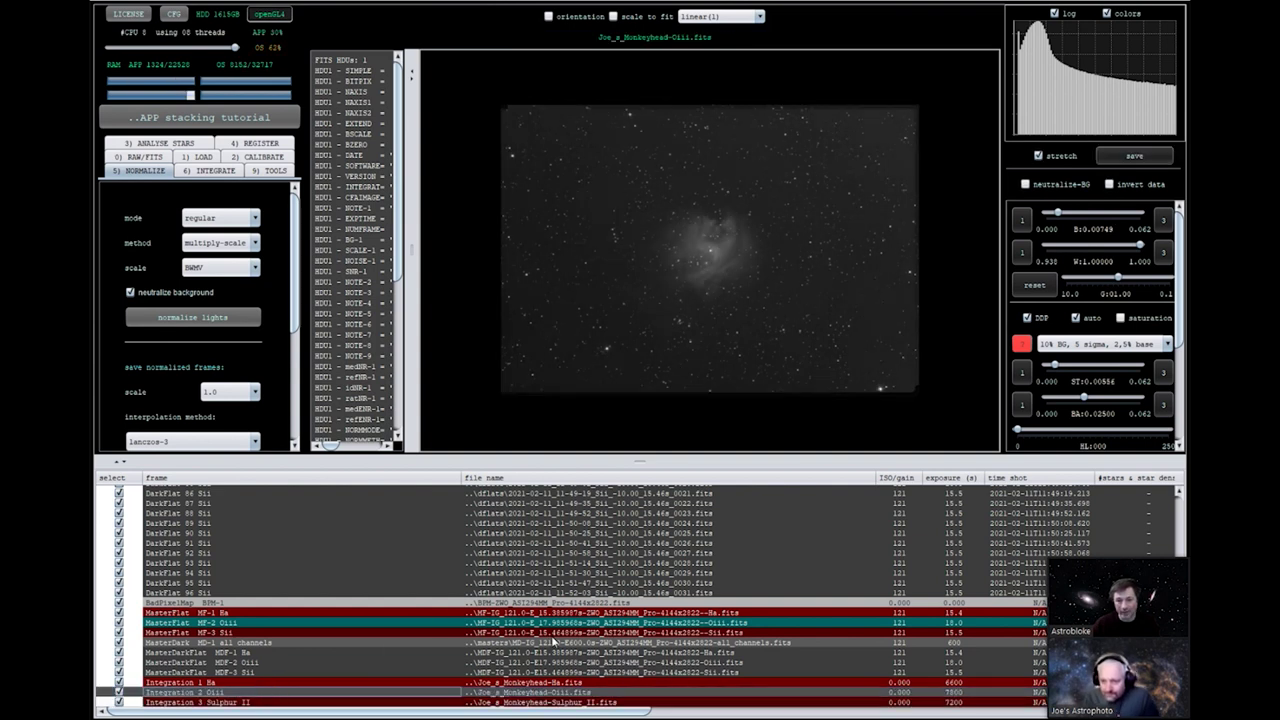
double_click(259, 684)
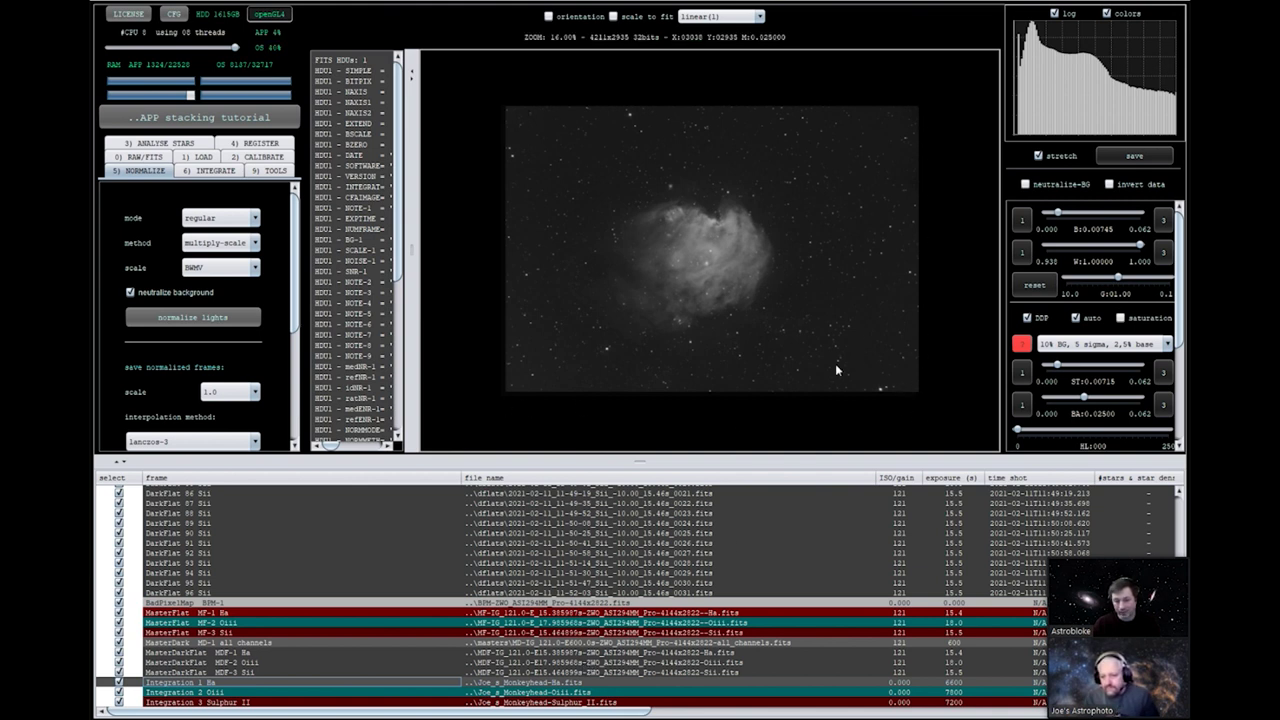
click(282, 693)
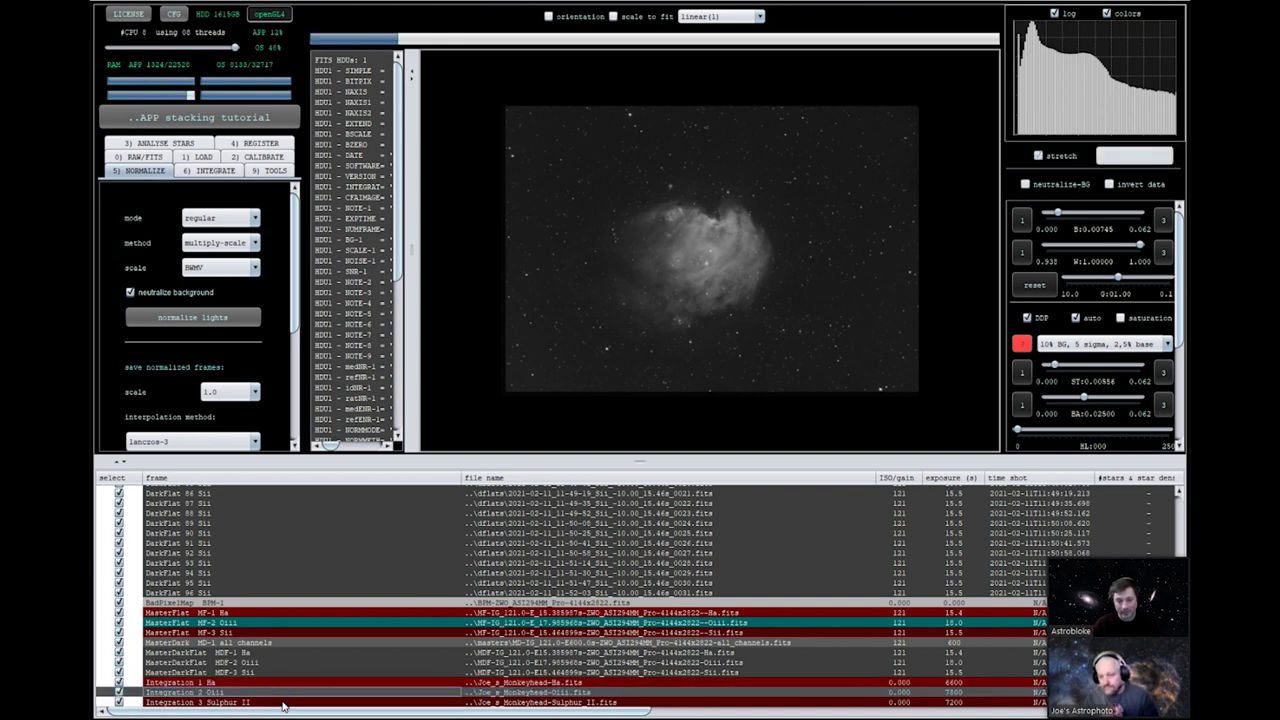
click(282, 706)
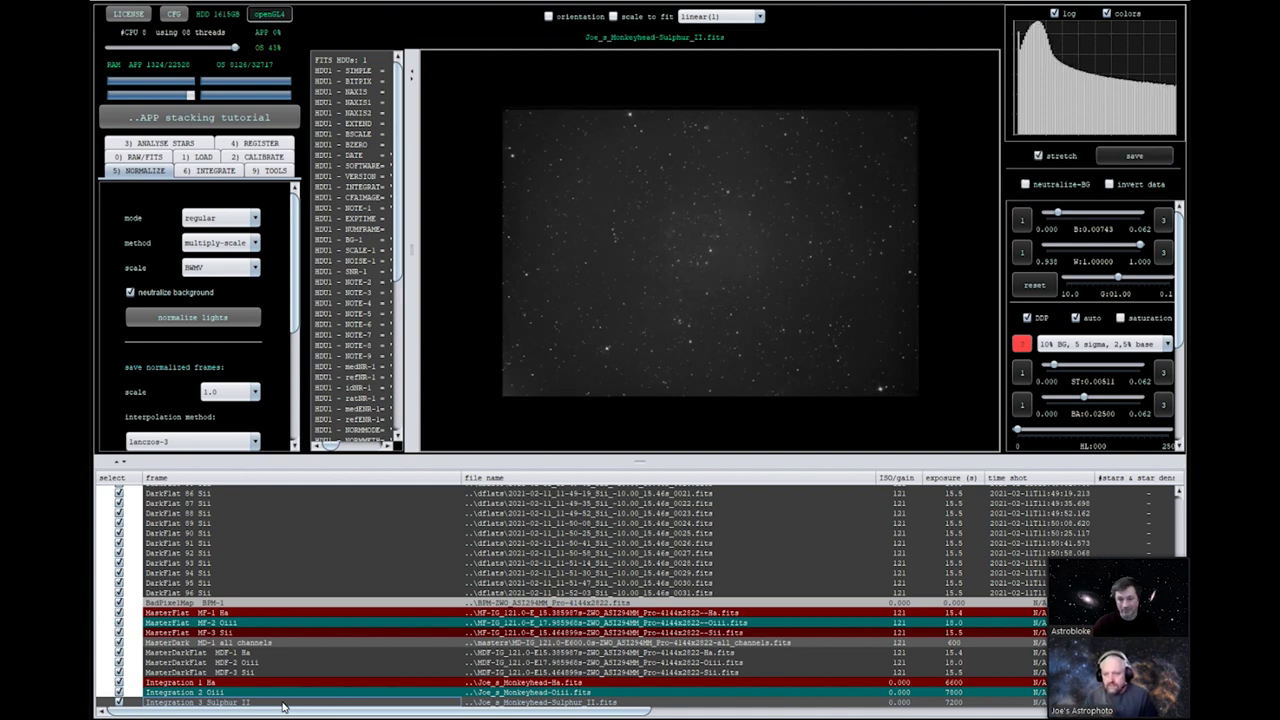
Apply a much stronger stretch preset and view the Oiii and Ha masters with it.
click(1162, 345)
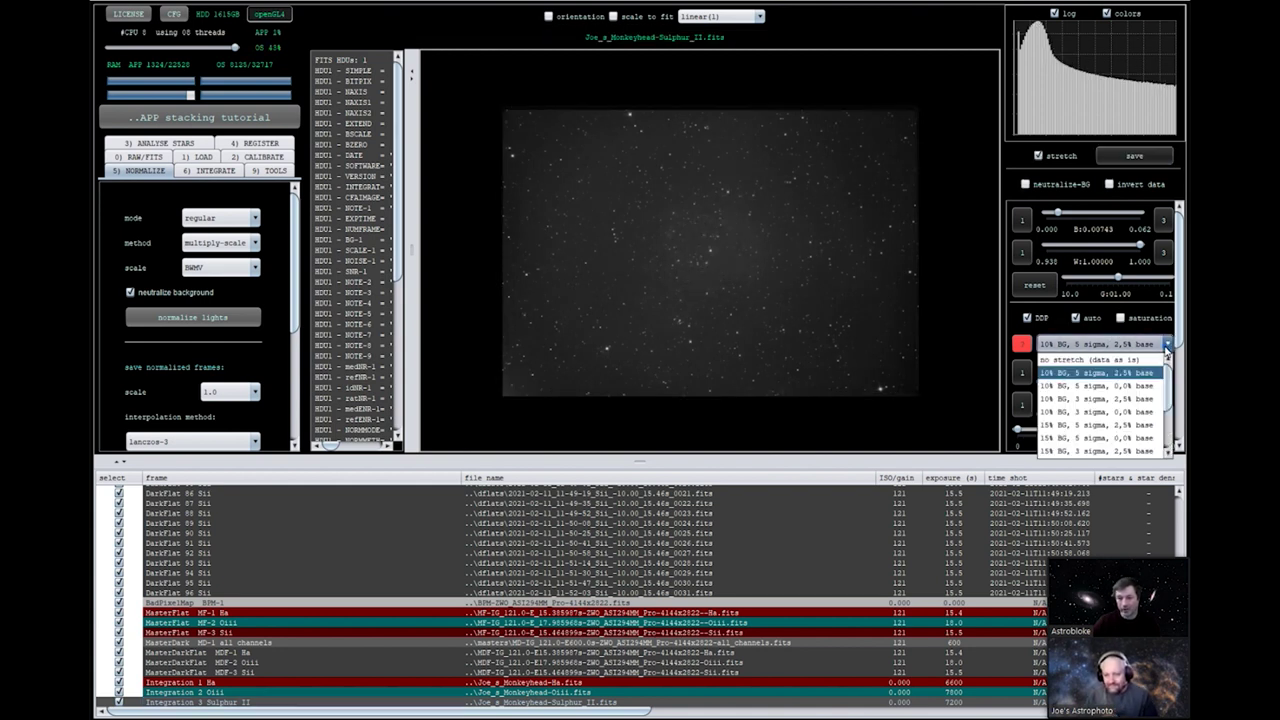
scroll(1080, 420, down, 2)
click(1070, 452)
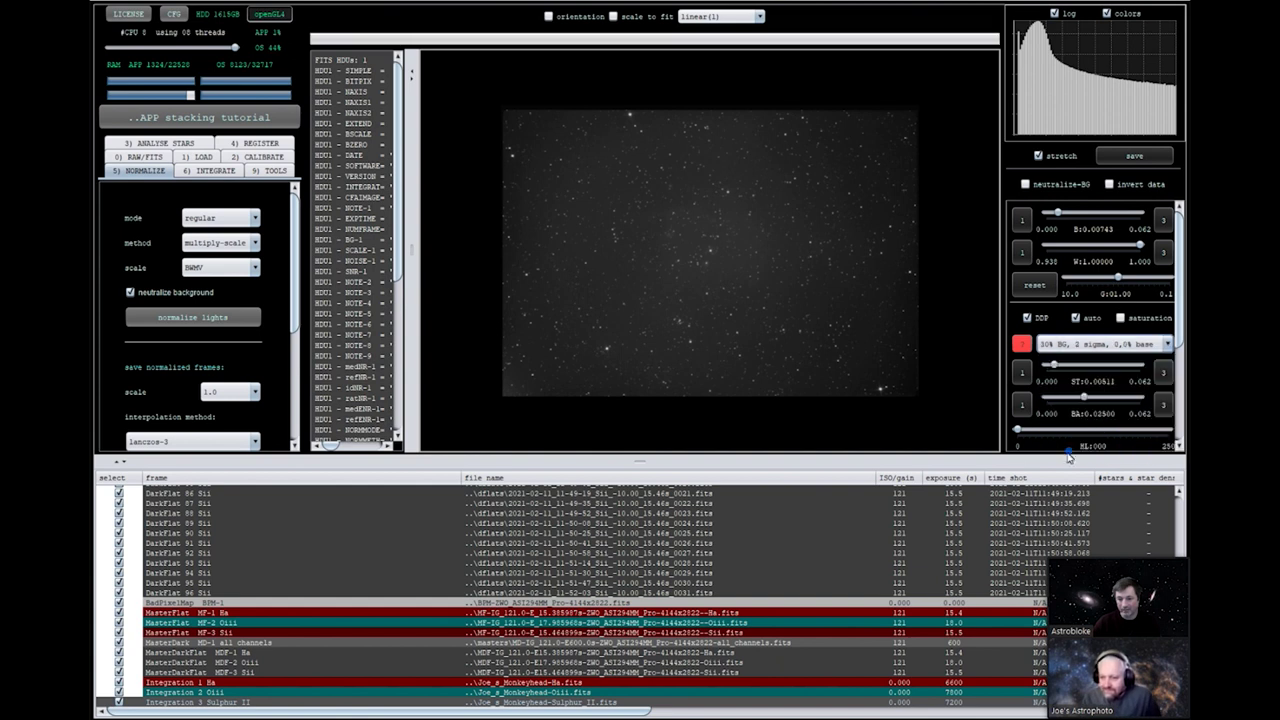
double_click(313, 694)
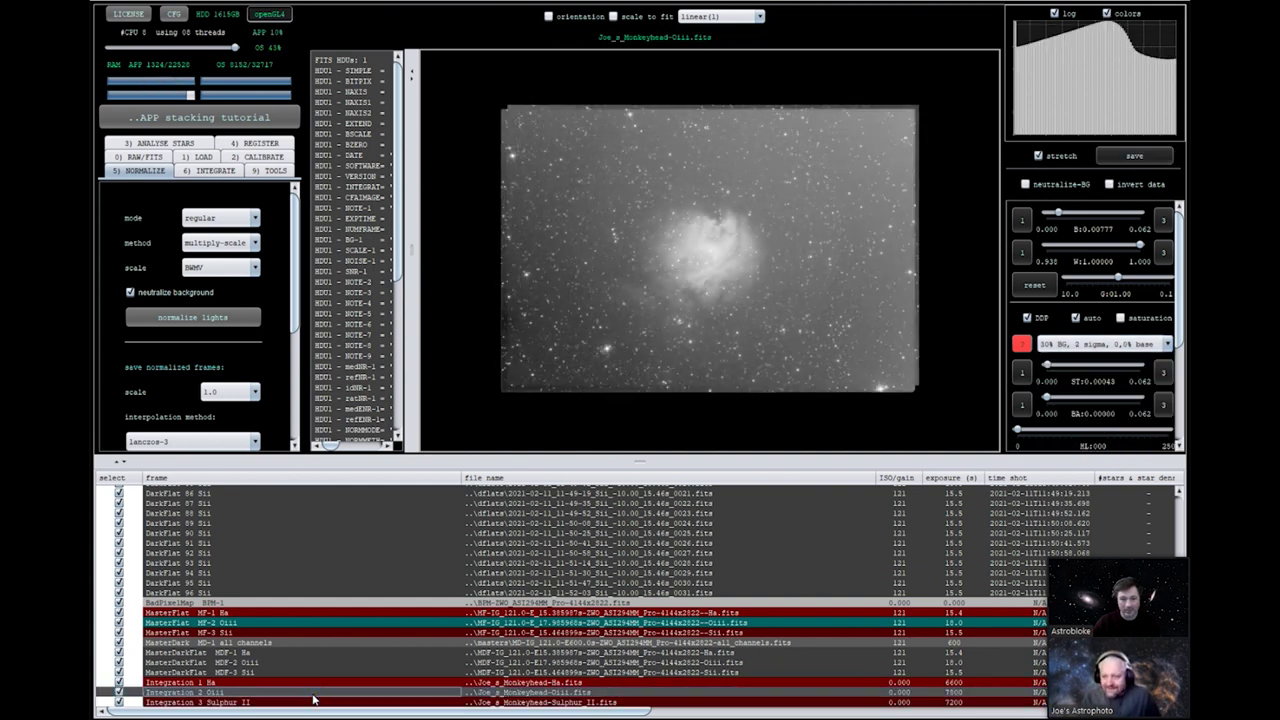
double_click(313, 686)
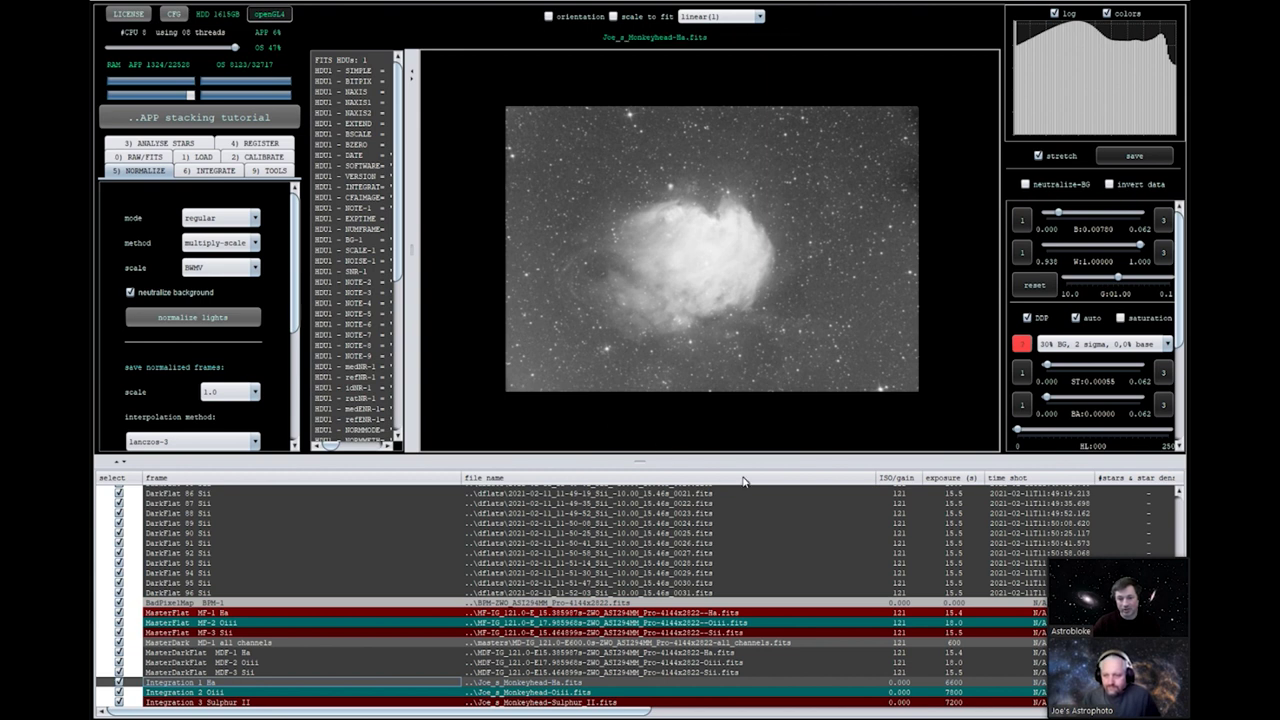
Recheck Oiii and Sulphur II, return to Ha, and apply the 10% BG, 3 sigma, 0.0% base stretch.
double_click(285, 697)
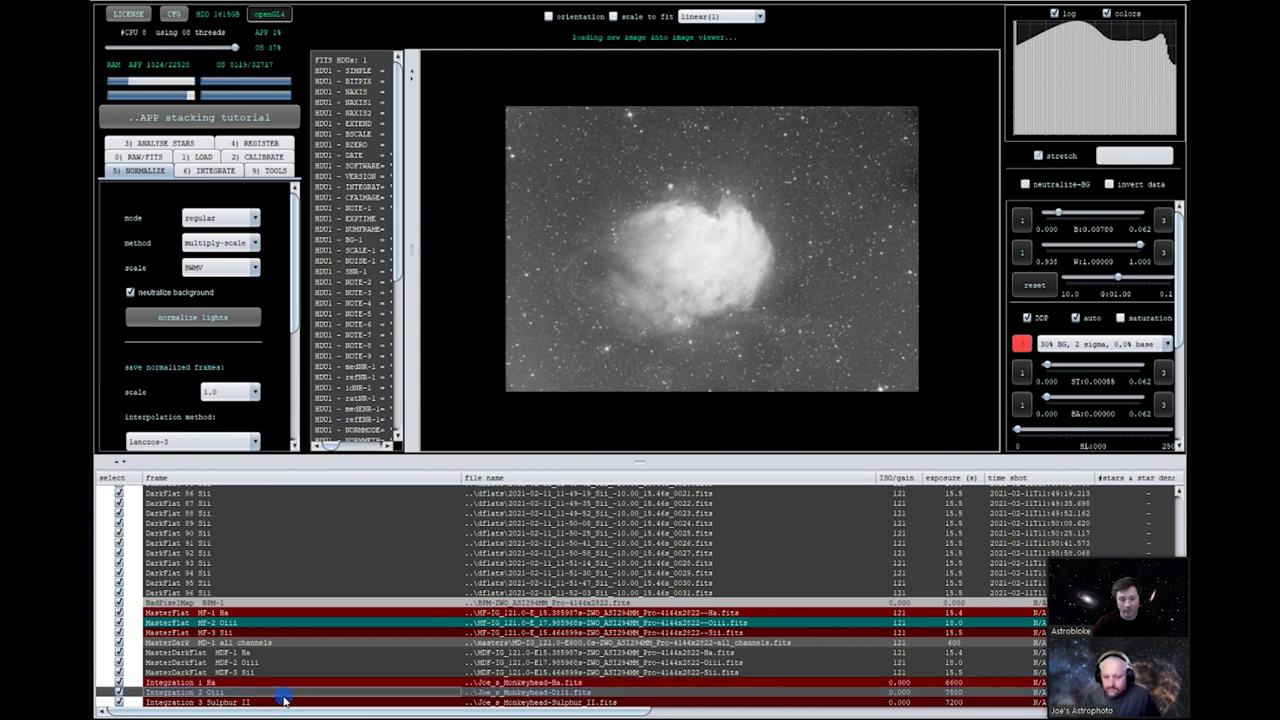
double_click(285, 707)
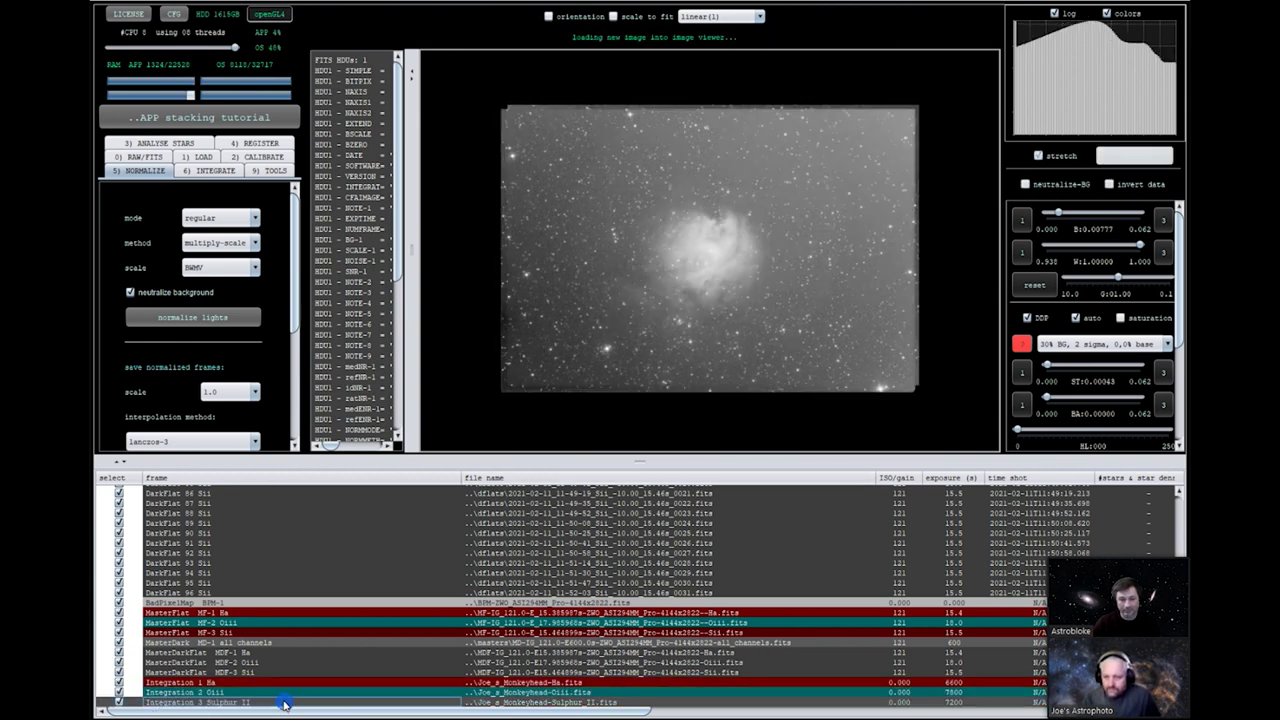
double_click(318, 684)
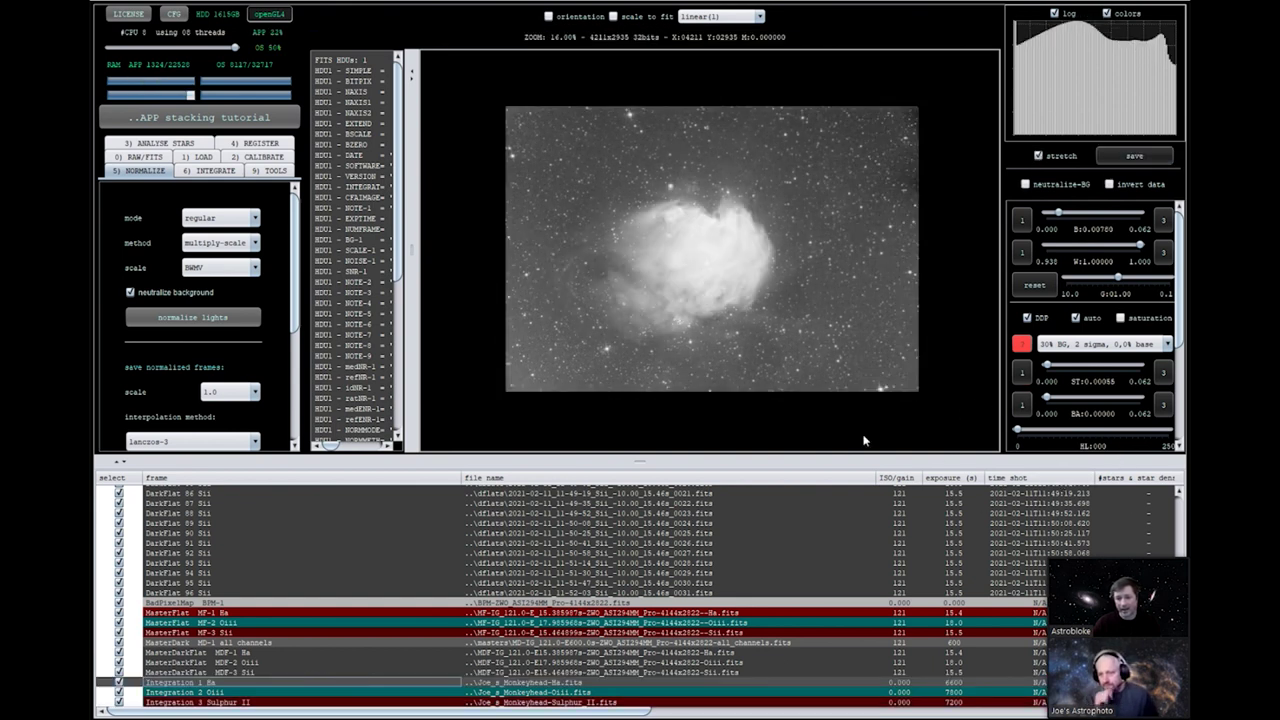
click(1166, 344)
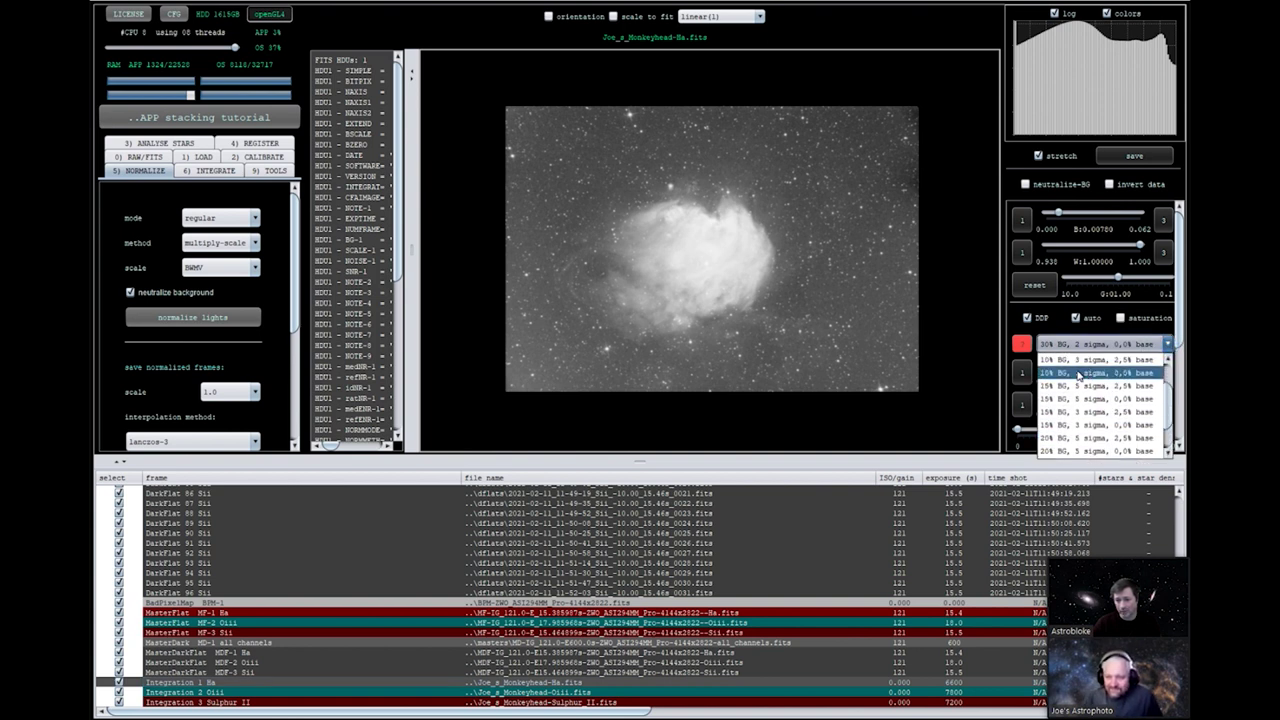
click(1082, 372)
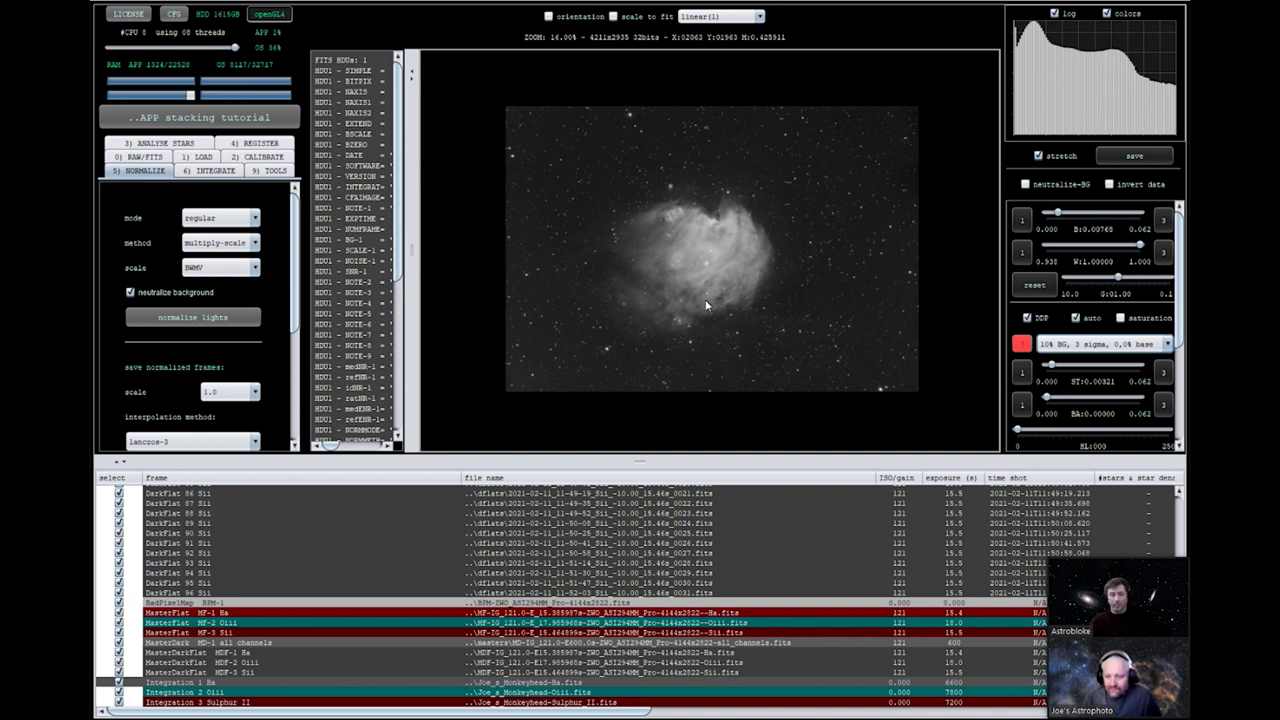
Show the TOOLS list, then view the Oiii, Sulphur II and Ha masters in turn.
click(268, 171)
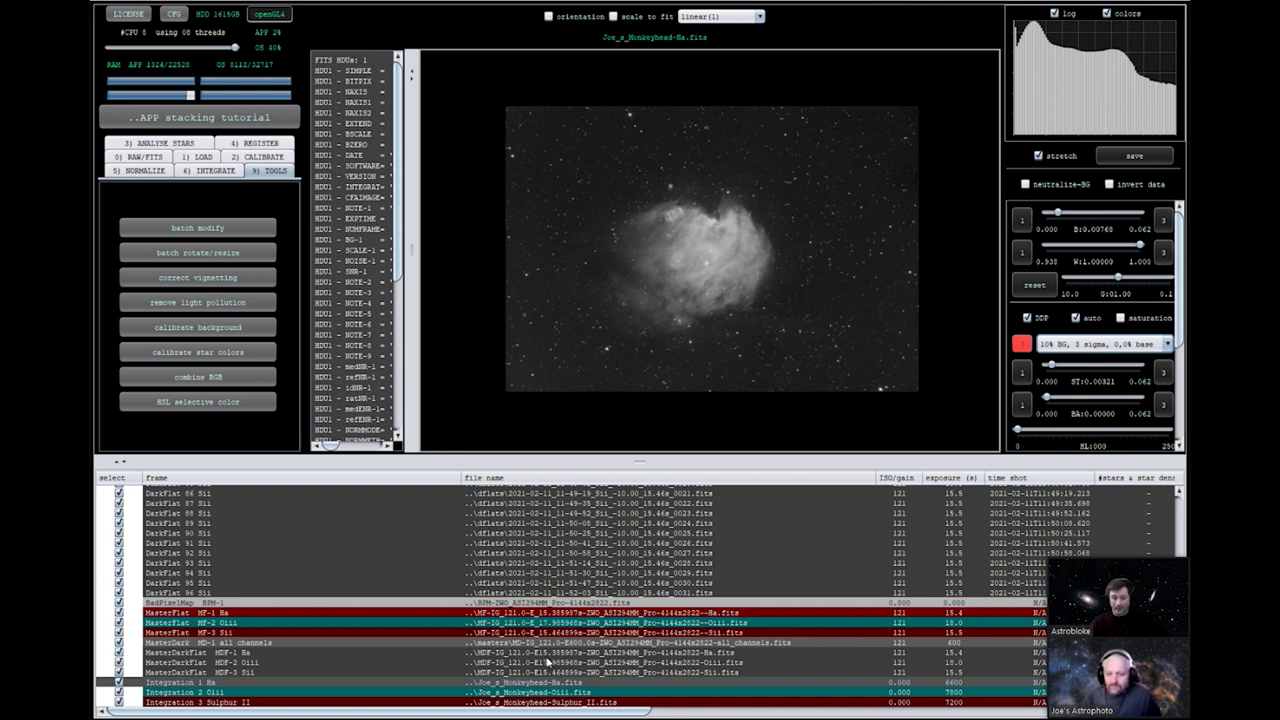
double_click(557, 695)
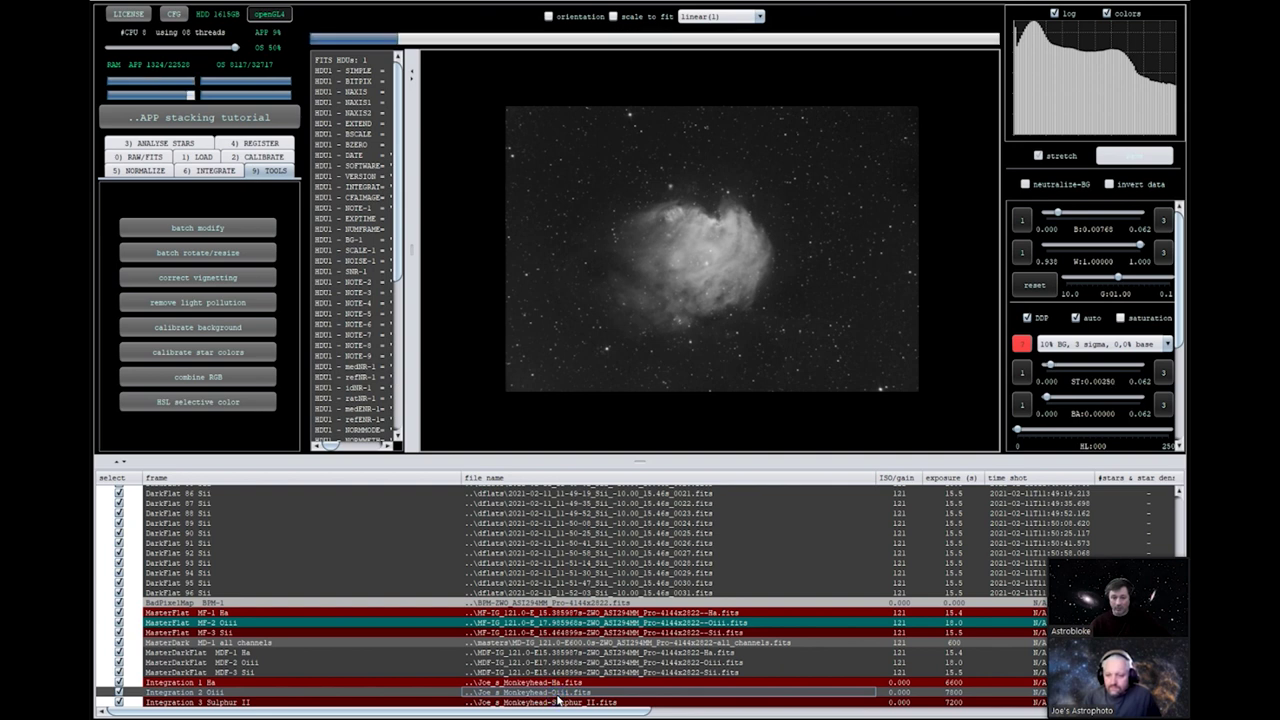
double_click(559, 702)
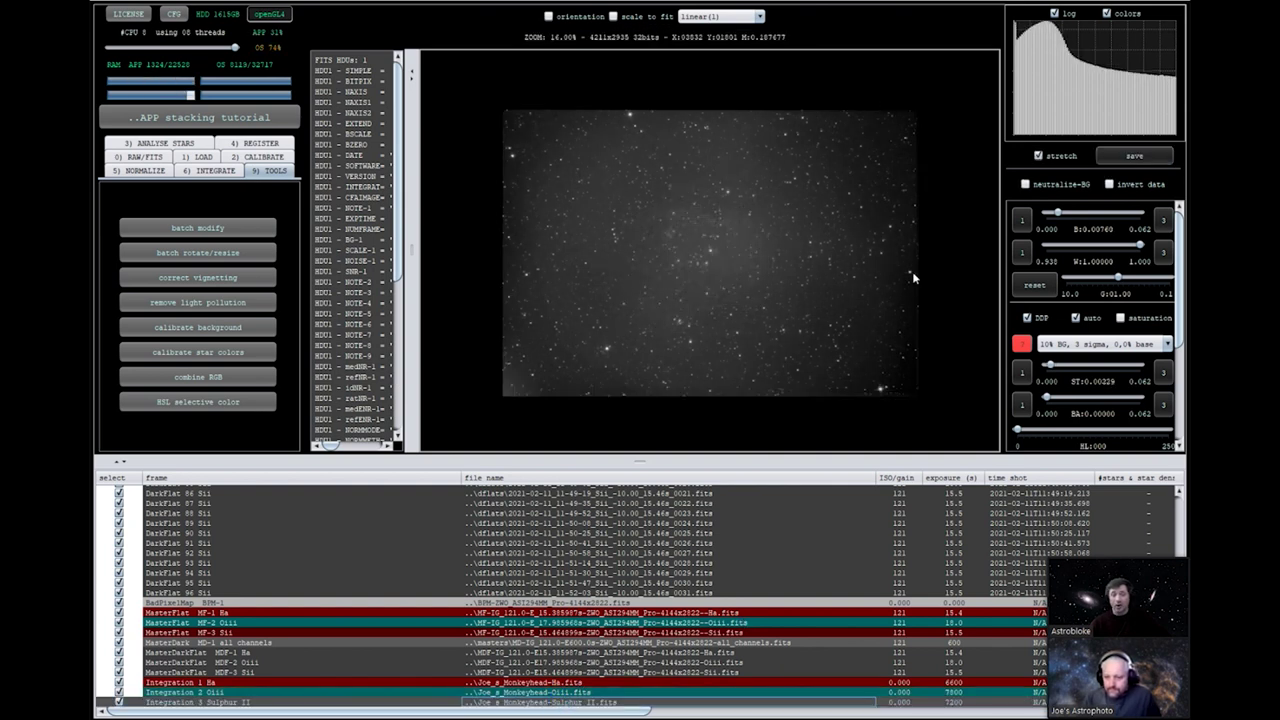
double_click(381, 684)
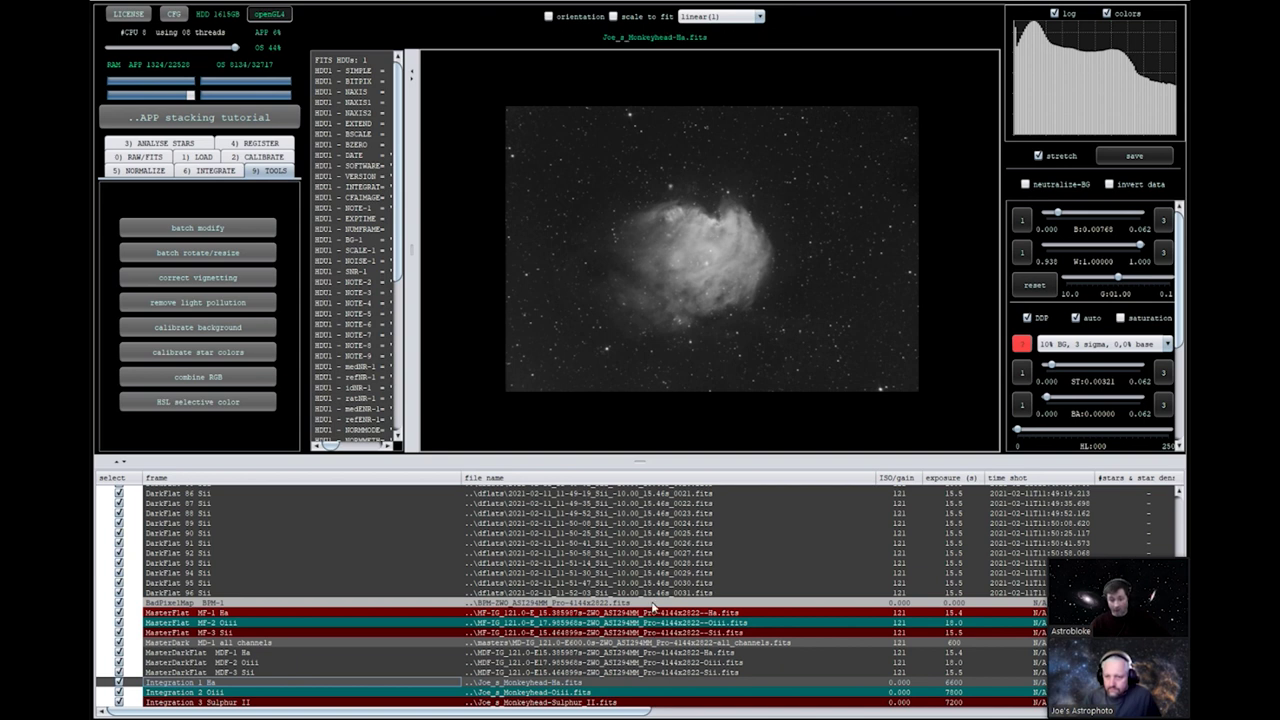
mouse_move(577, 706)
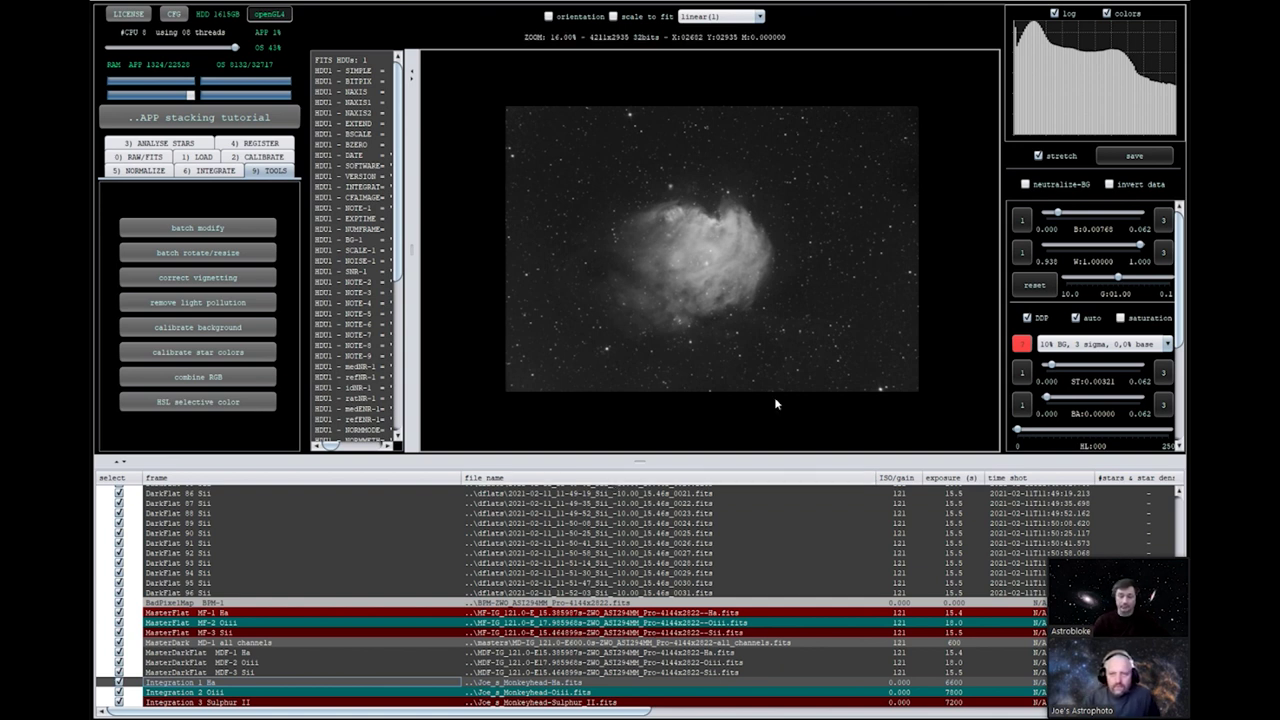
click(805, 316)
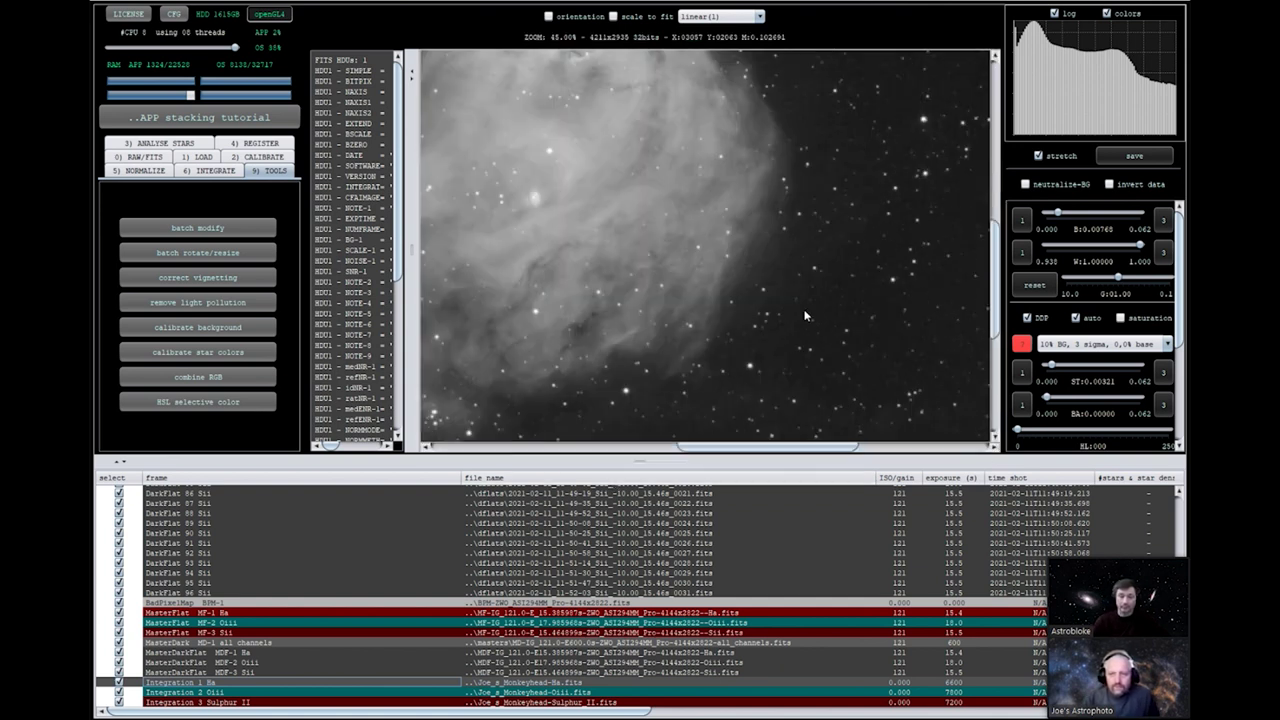
click(558, 233)
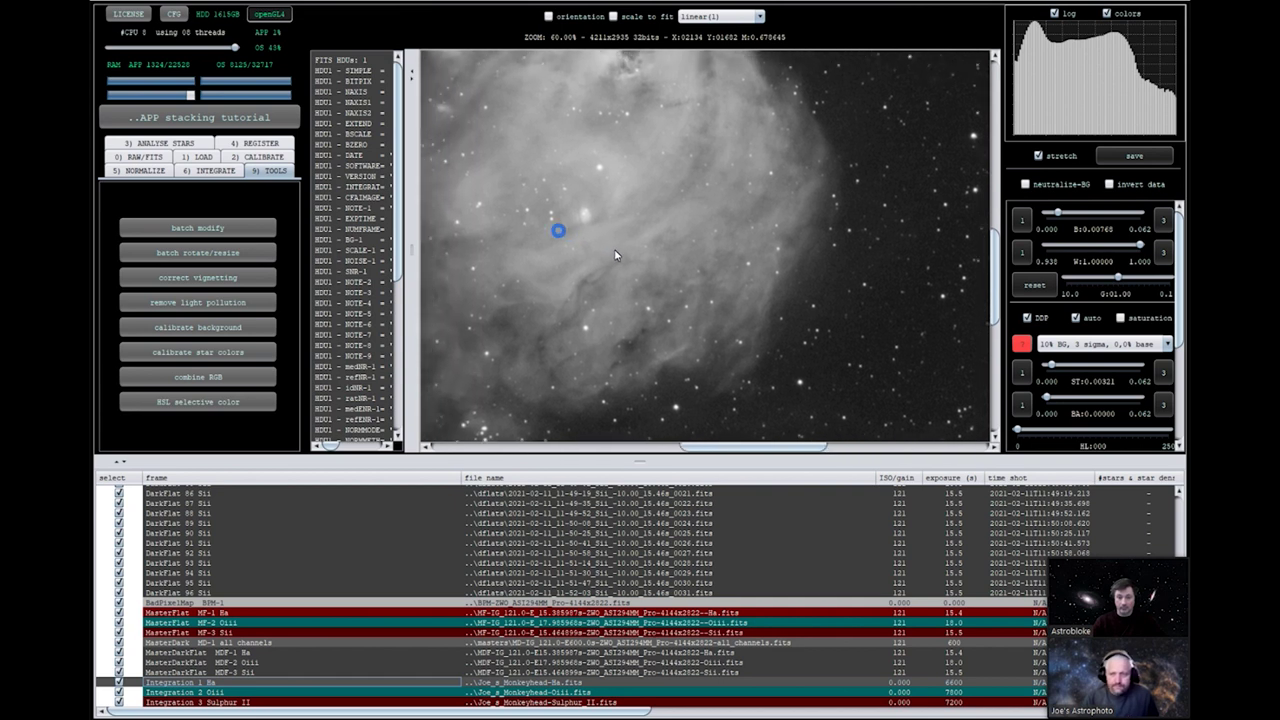
mouse_move(681, 267)
mouse_down()
mouse_move(689, 289)
mouse_move(743, 229)
mouse_move(760, 151)
mouse_move(770, 364)
mouse_move(622, 205)
mouse_up()
scroll(690, 210, up, 3)
scroll(700, 235, down, 10)
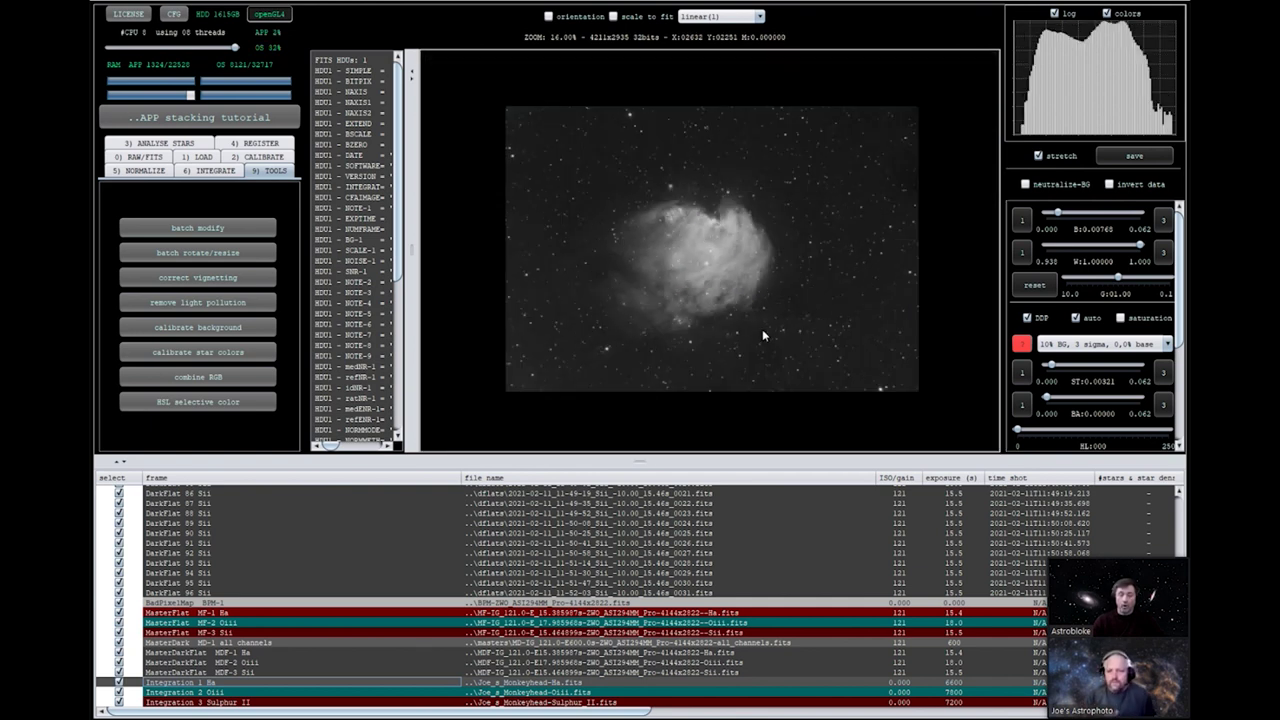